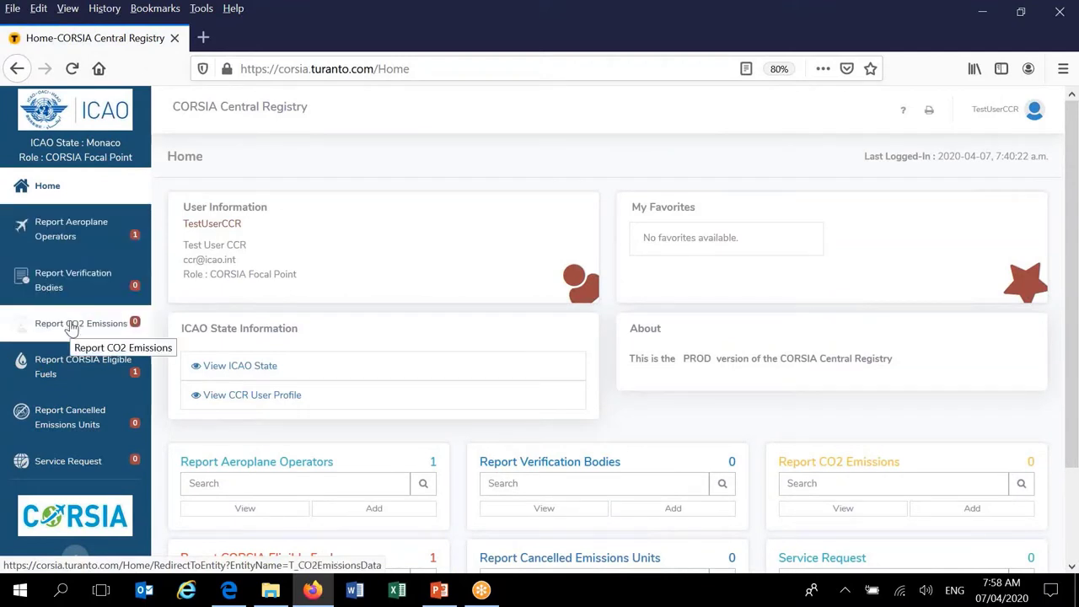
- Create a CO2 emissions report with Monaco as the ICAO State and 2019 as the reporting year
left_click(71, 329)
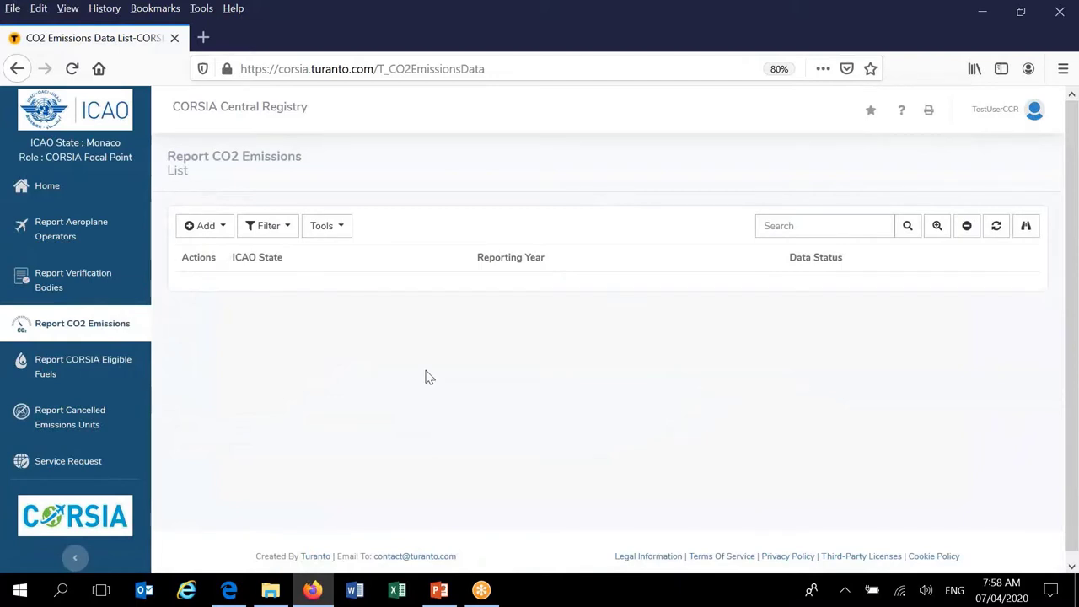
left_click(222, 232)
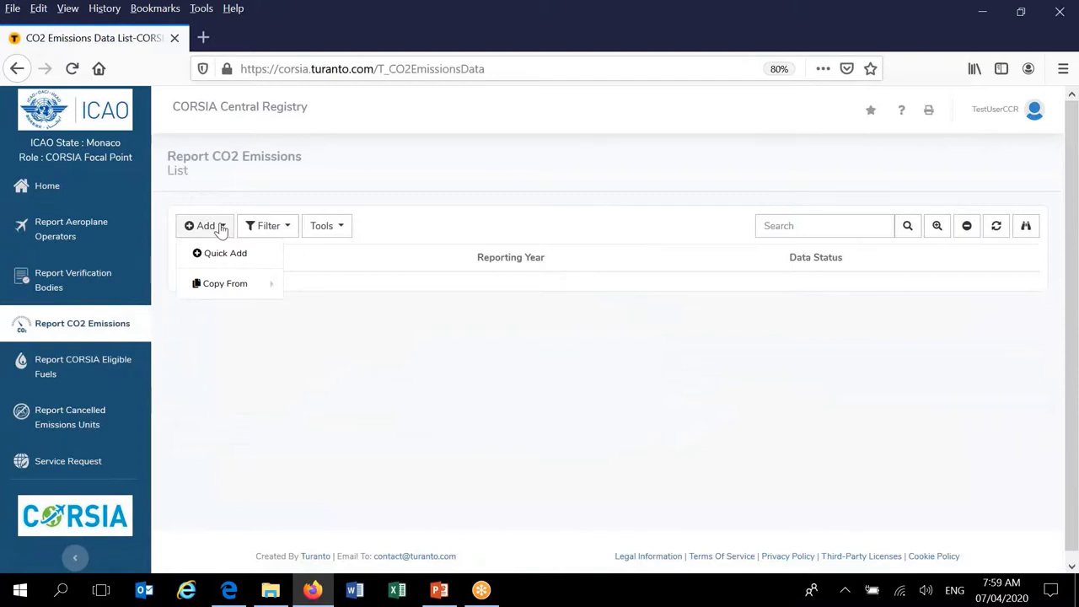
left_click(226, 253)
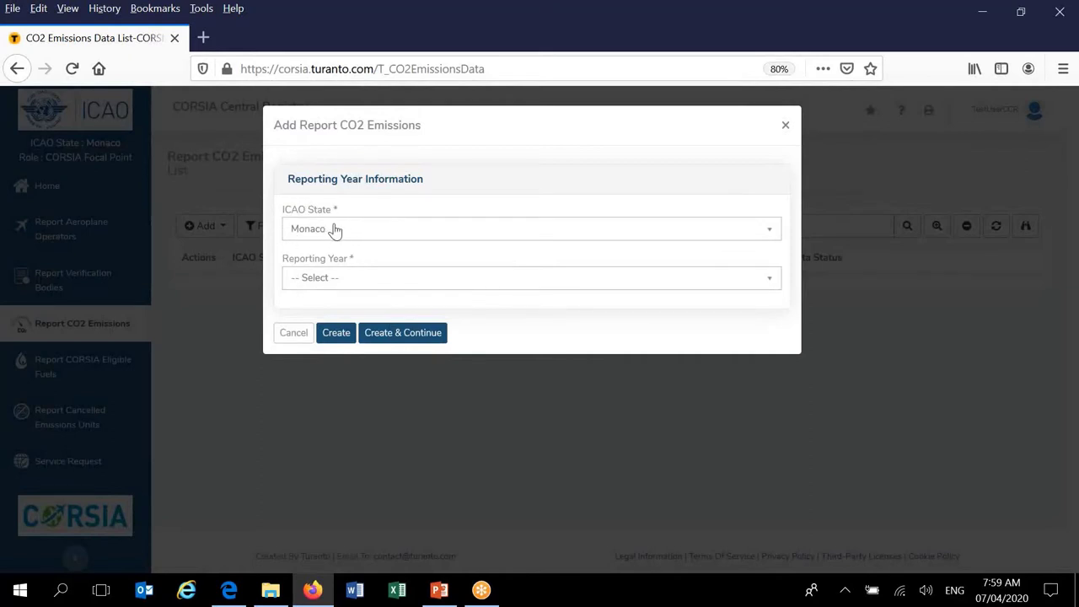
left_click(736, 234)
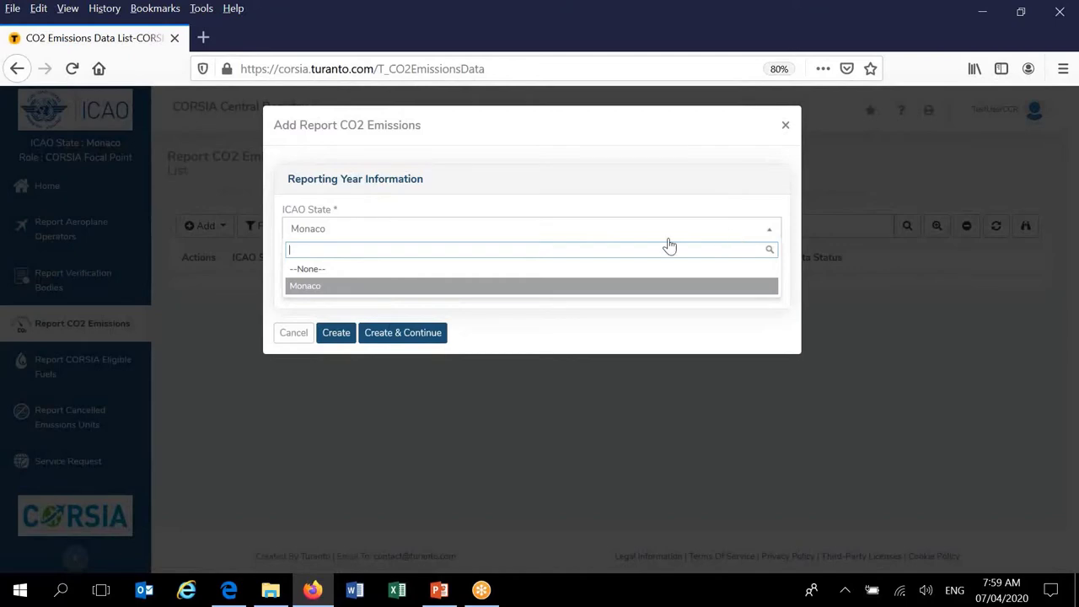
left_click(334, 288)
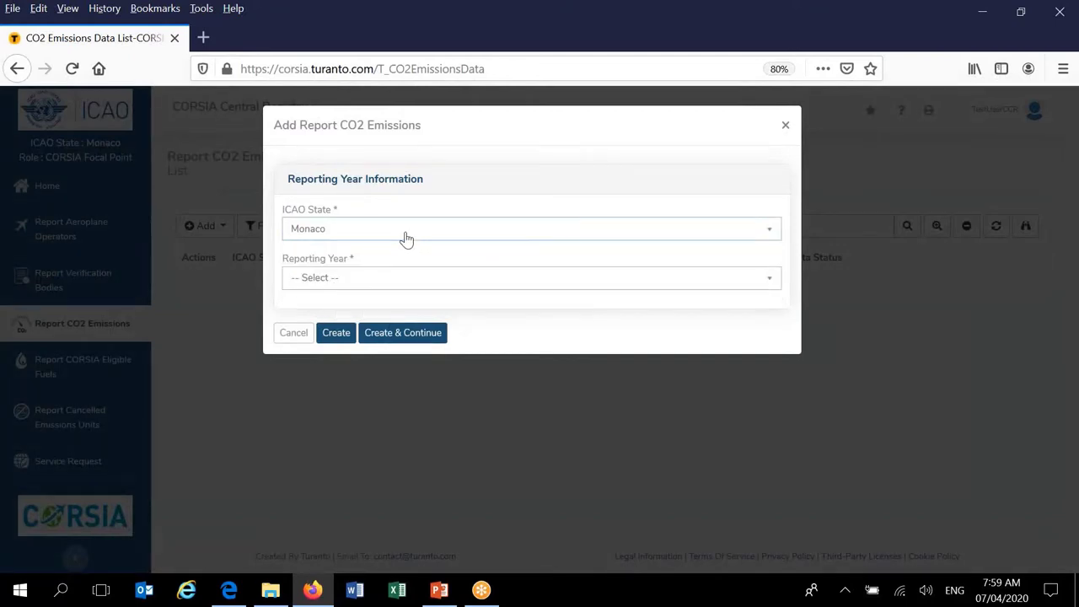
left_click(374, 281)
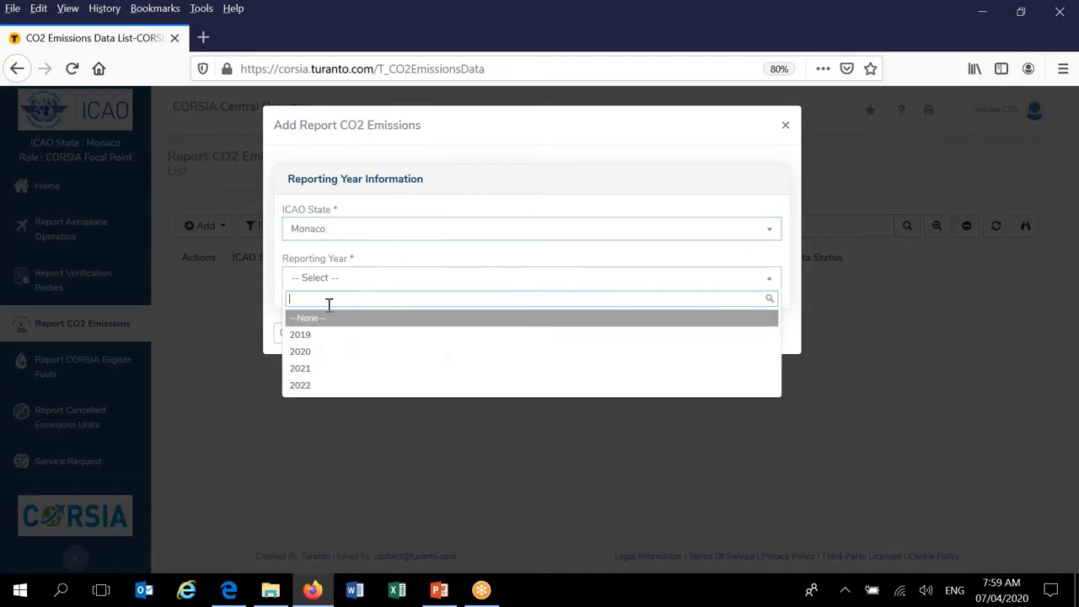
left_click(309, 336)
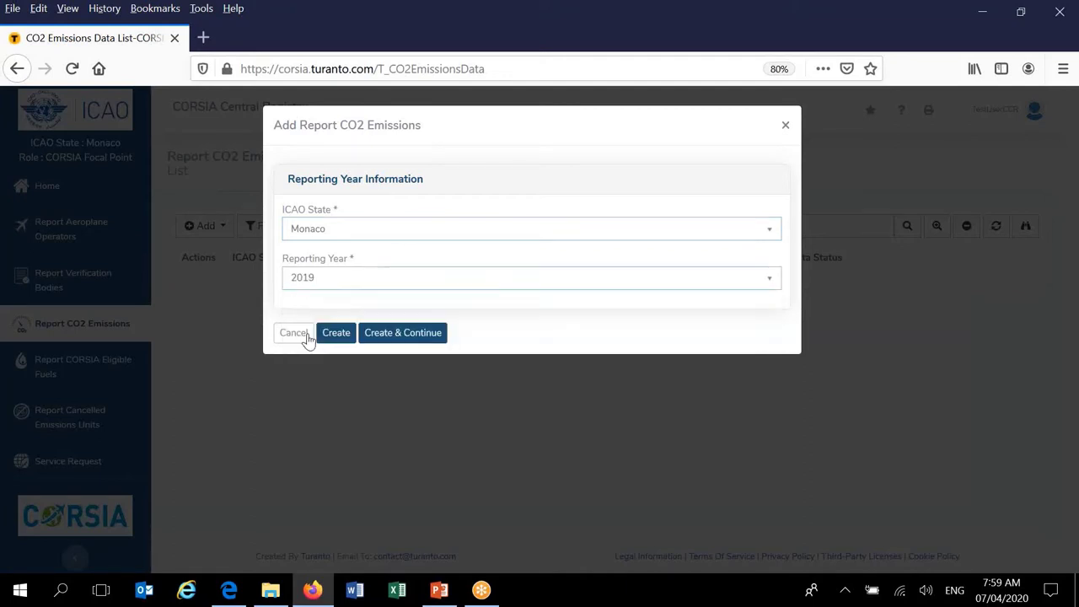
left_click(337, 337)
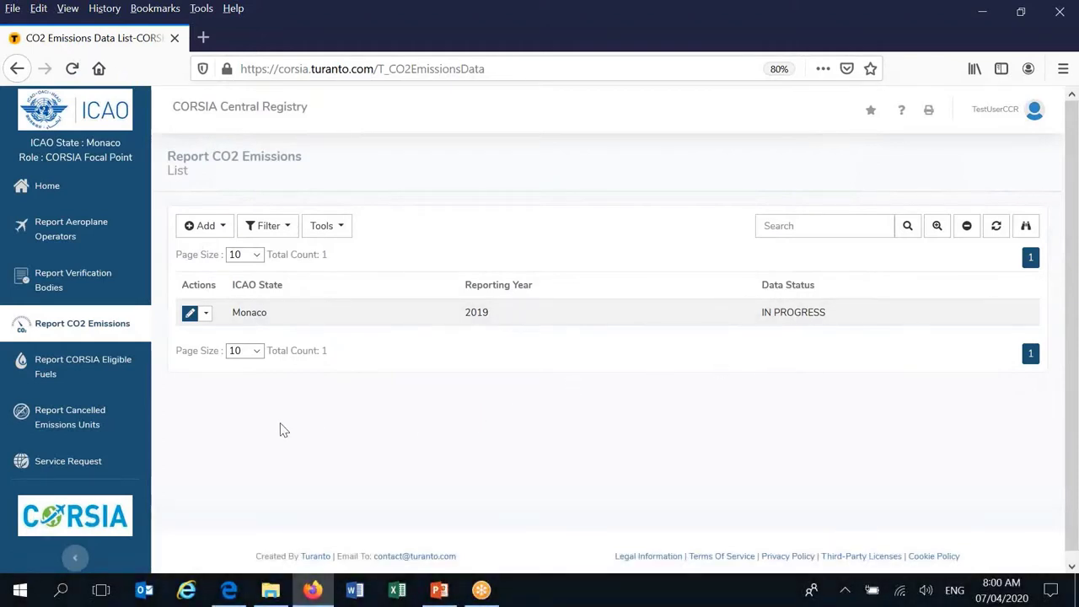
- Open the Monaco 2019 emissions report for editing and examine its reporting year, total CO2 emissions and data status details
left_click(190, 315)
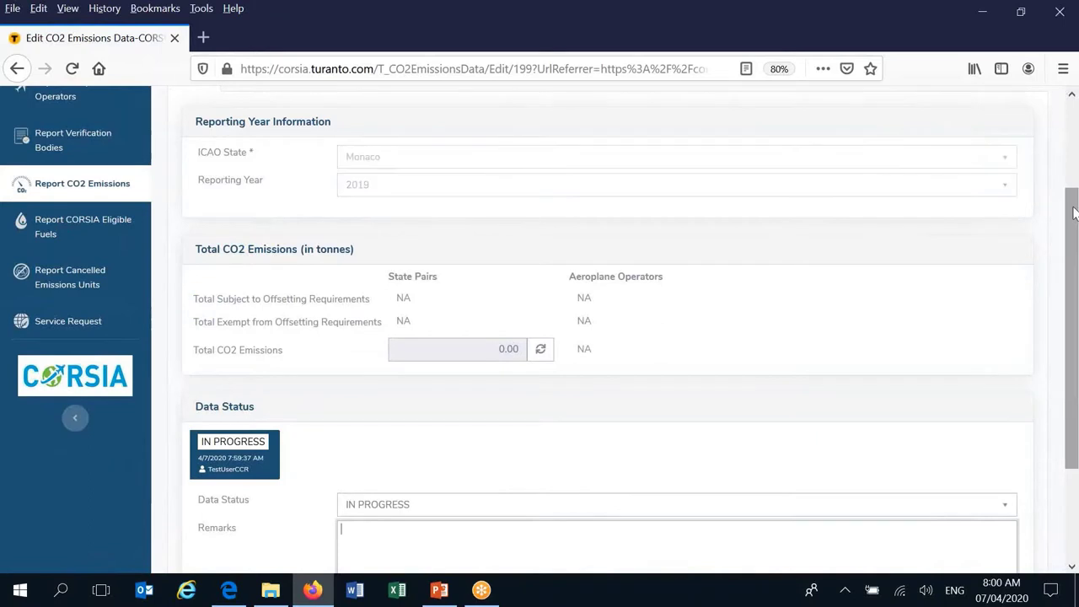
scroll(1073, 213, "up", 3)
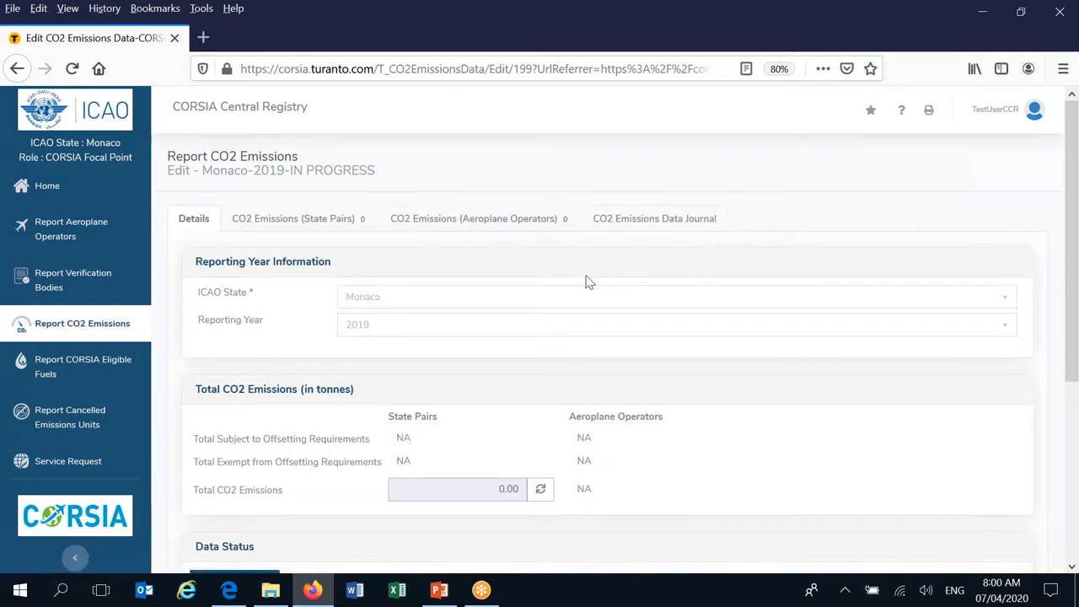
scroll(529, 261, "down", 1)
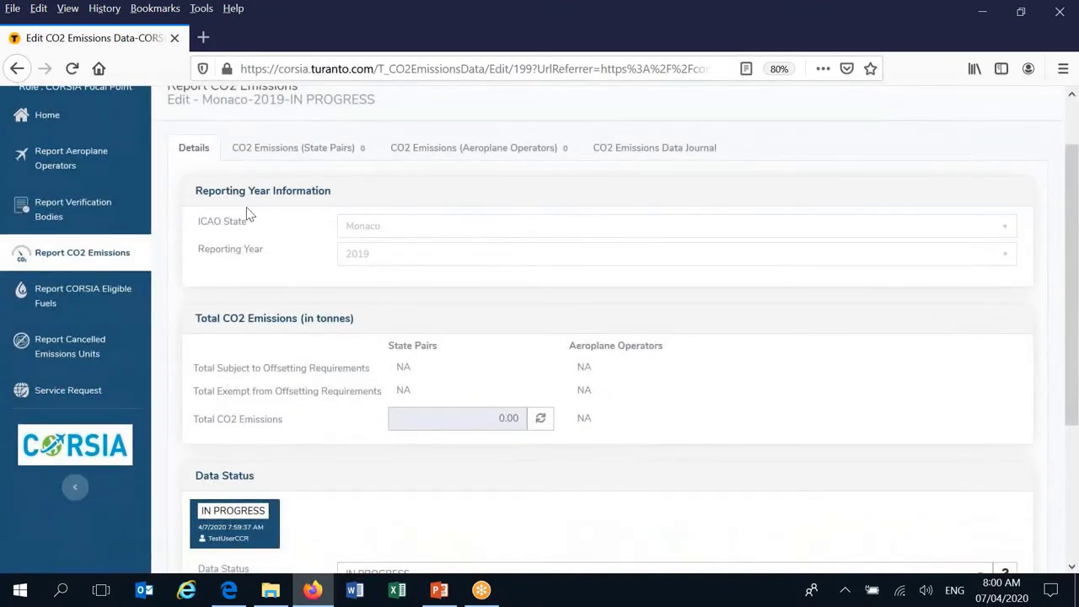
left_click(385, 231)
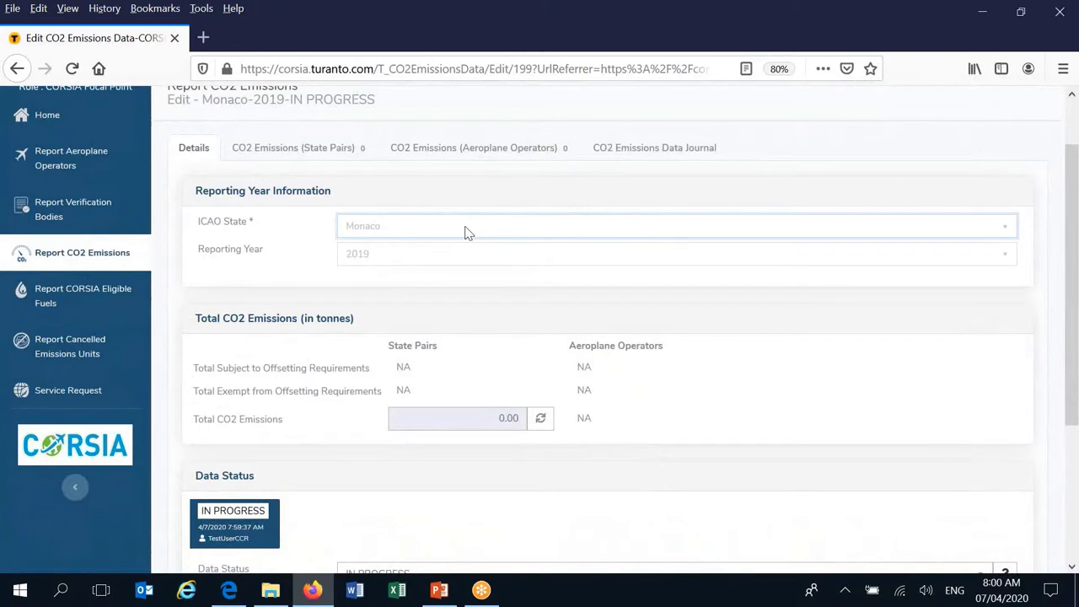
left_click(455, 258)
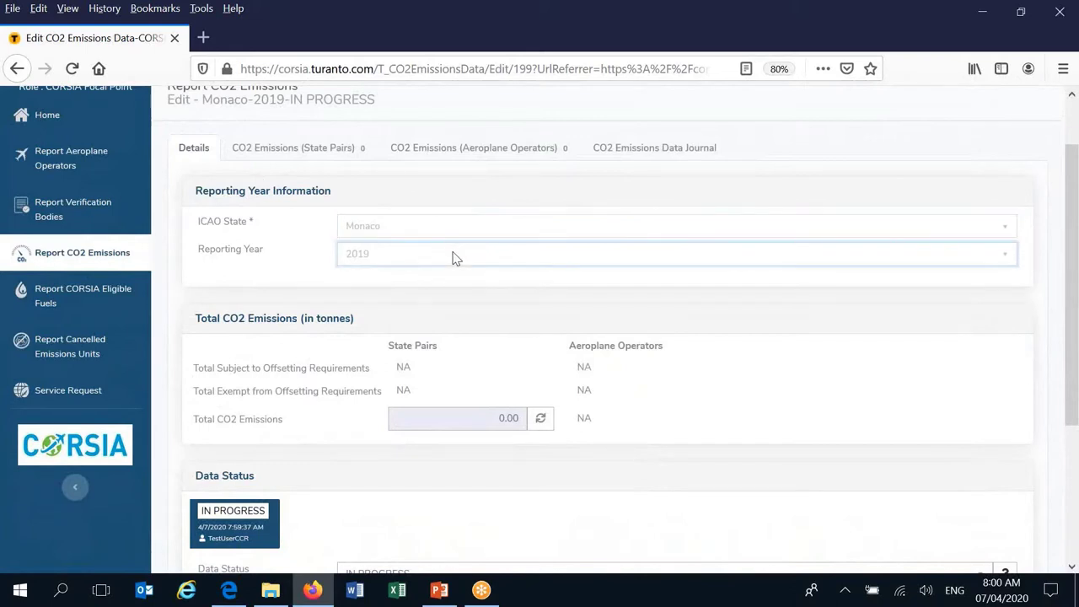
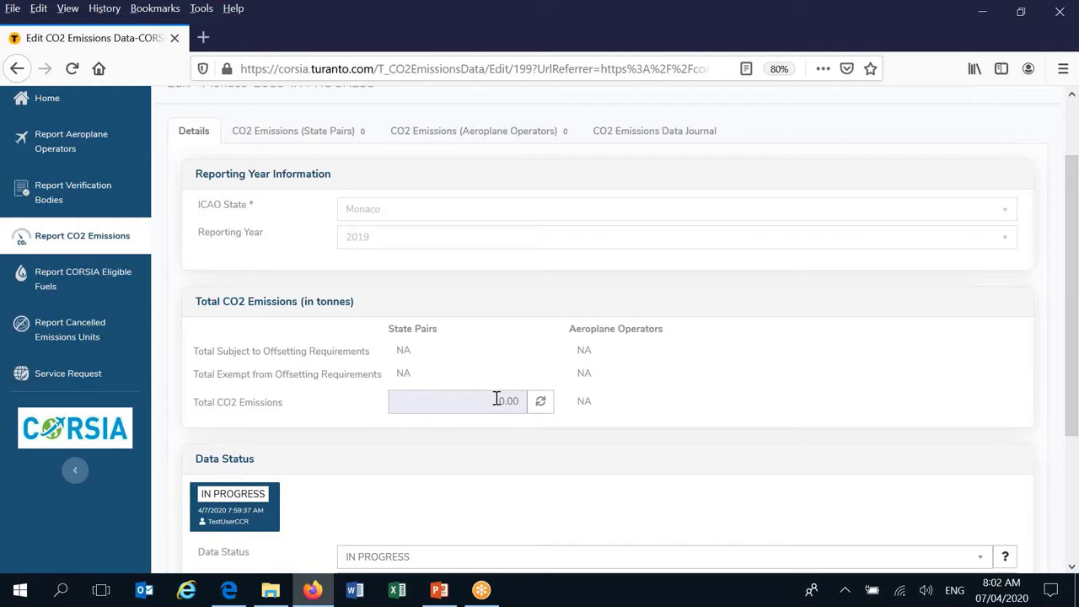
left_click(496, 401)
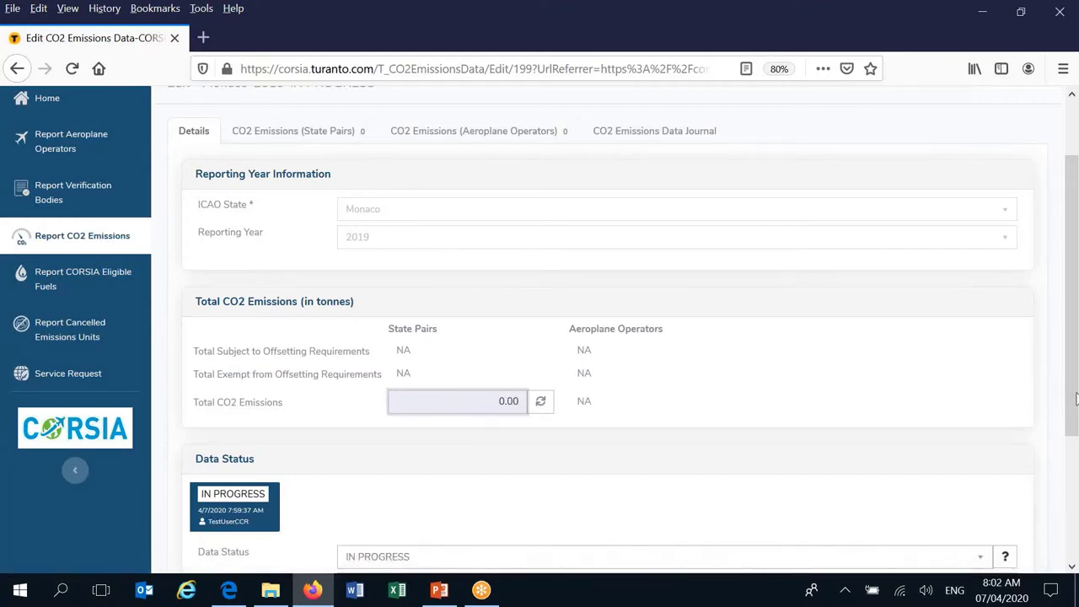
left_click_drag(1075, 400, 1077, 437)
scroll(825, 408, "down", 3)
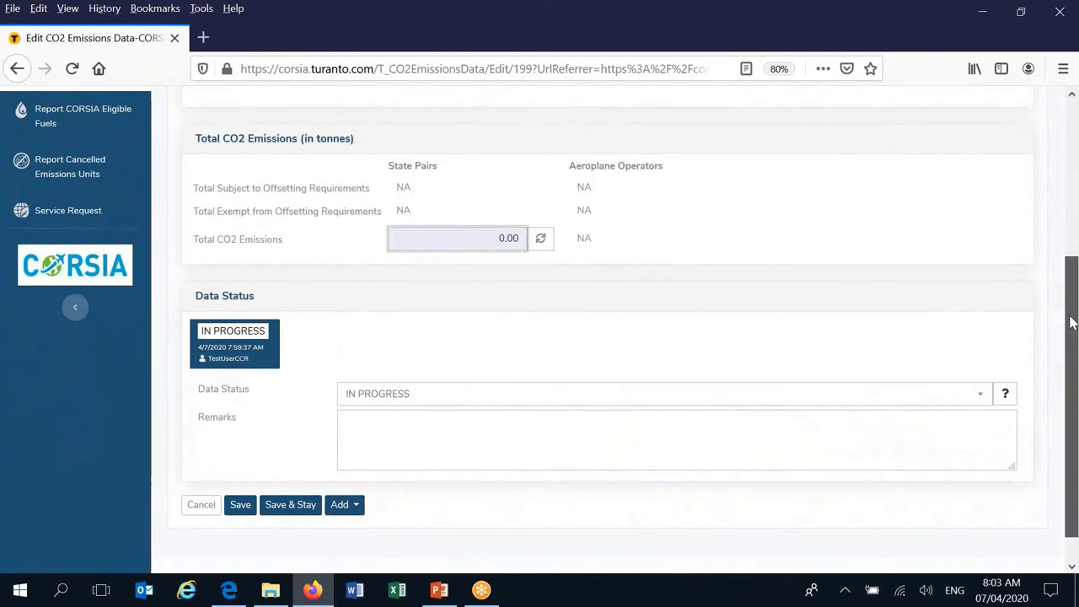
left_click_drag(1074, 325, 1069, 102)
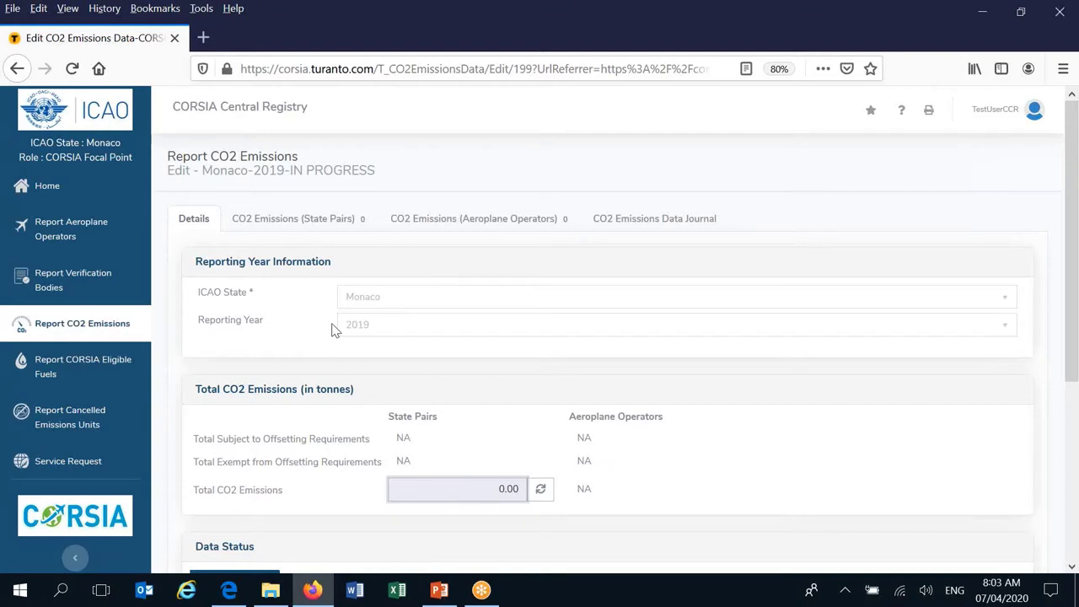
- Start a new state-pair CO2 emissions record in the report, with Monaco as origin and Germany as destination
left_click(291, 220)
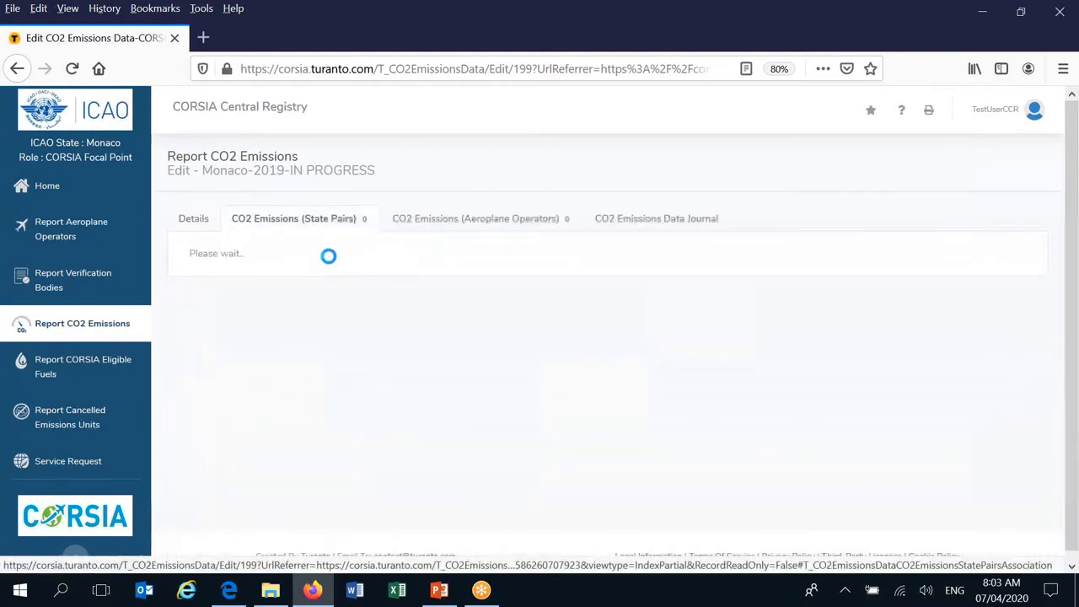
left_click(329, 260)
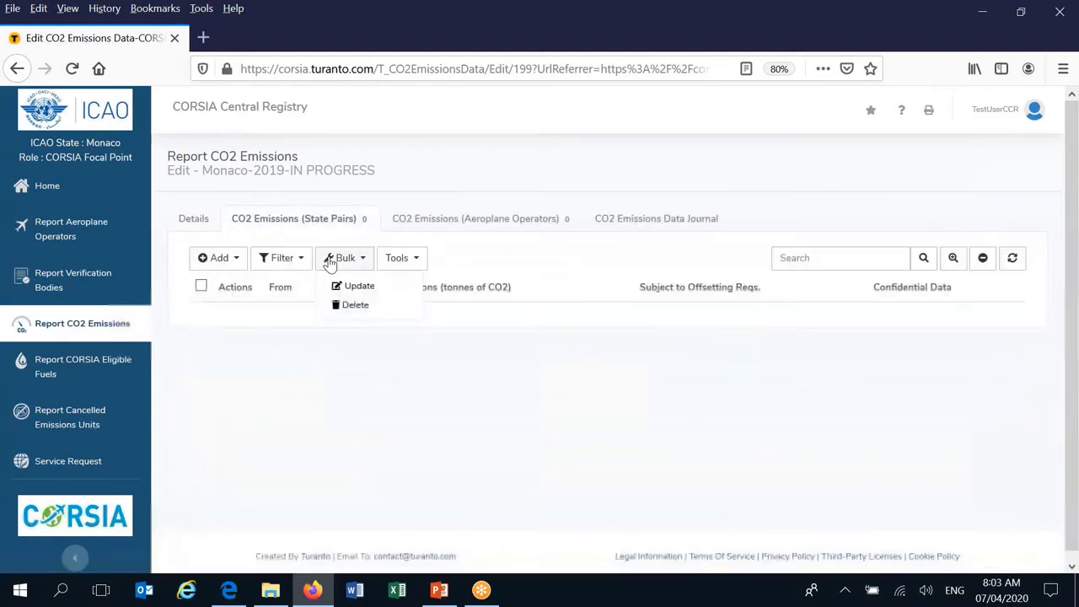
left_click(538, 386)
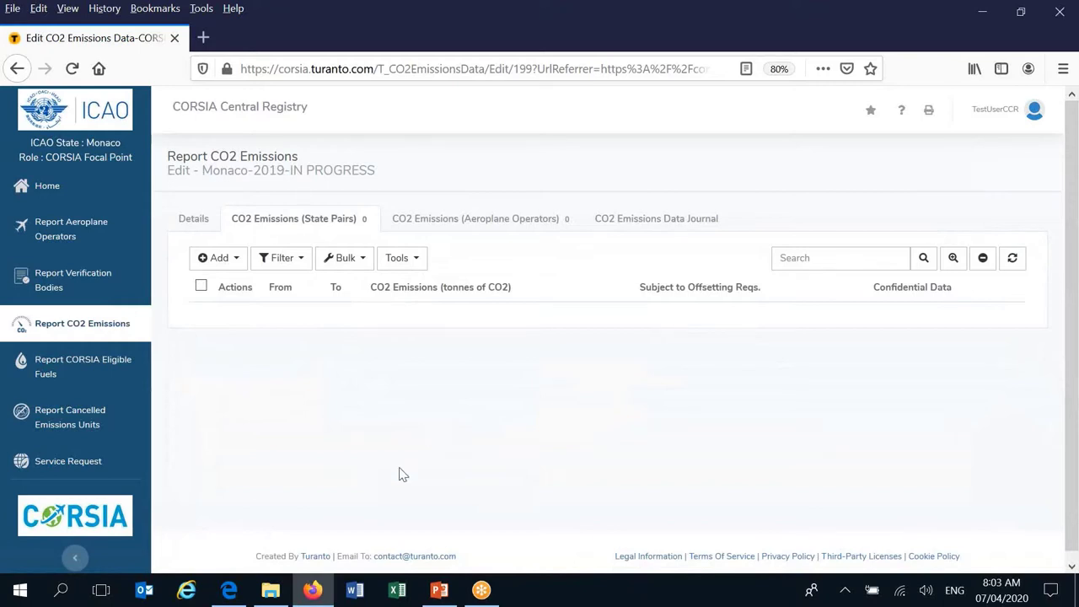
left_click(235, 263)
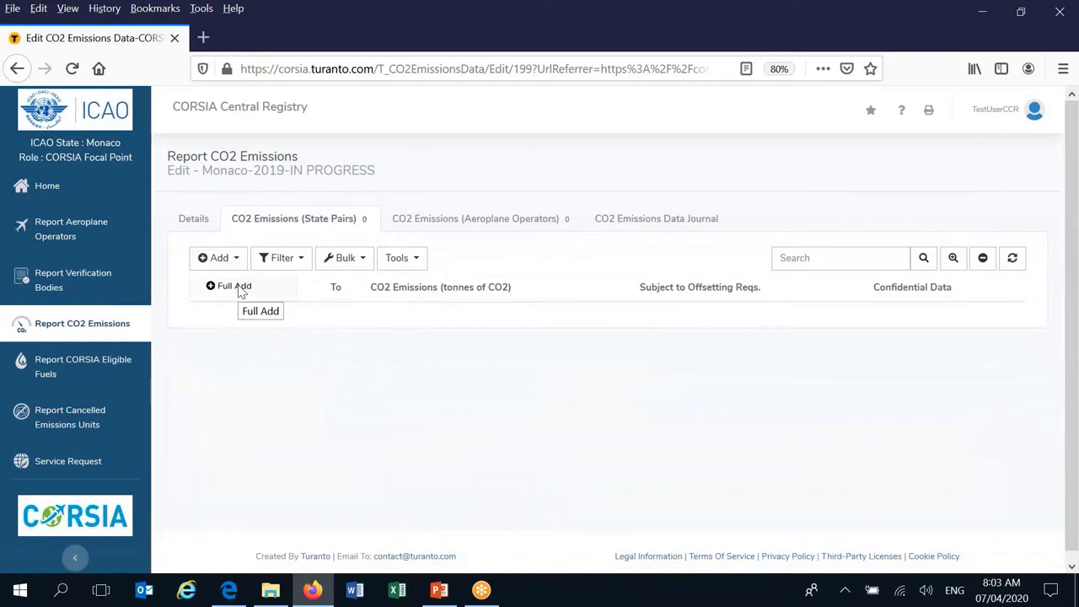
left_click(240, 288)
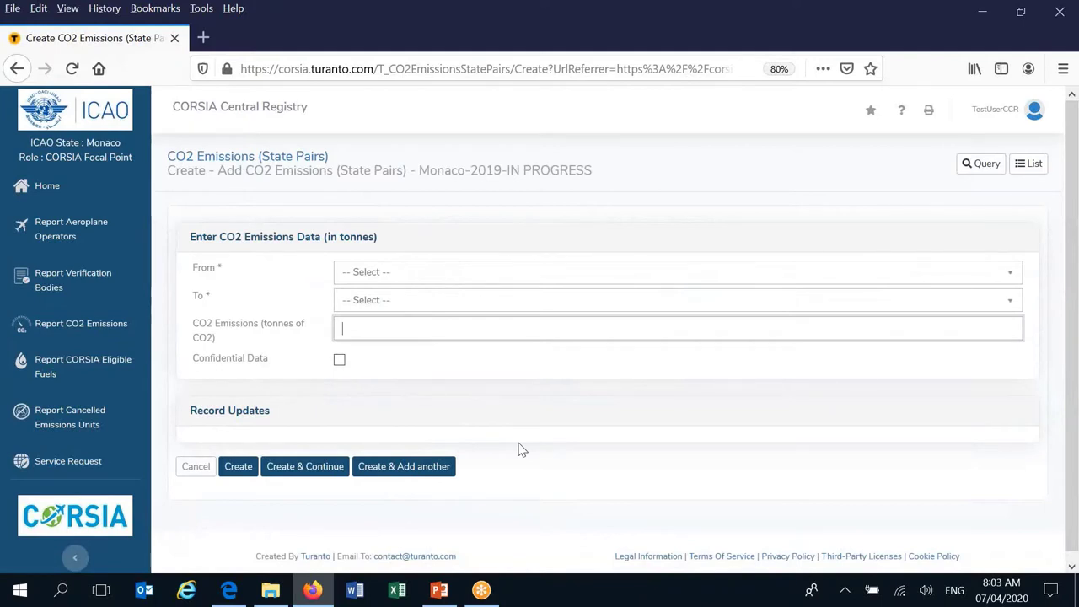
left_click(436, 280)
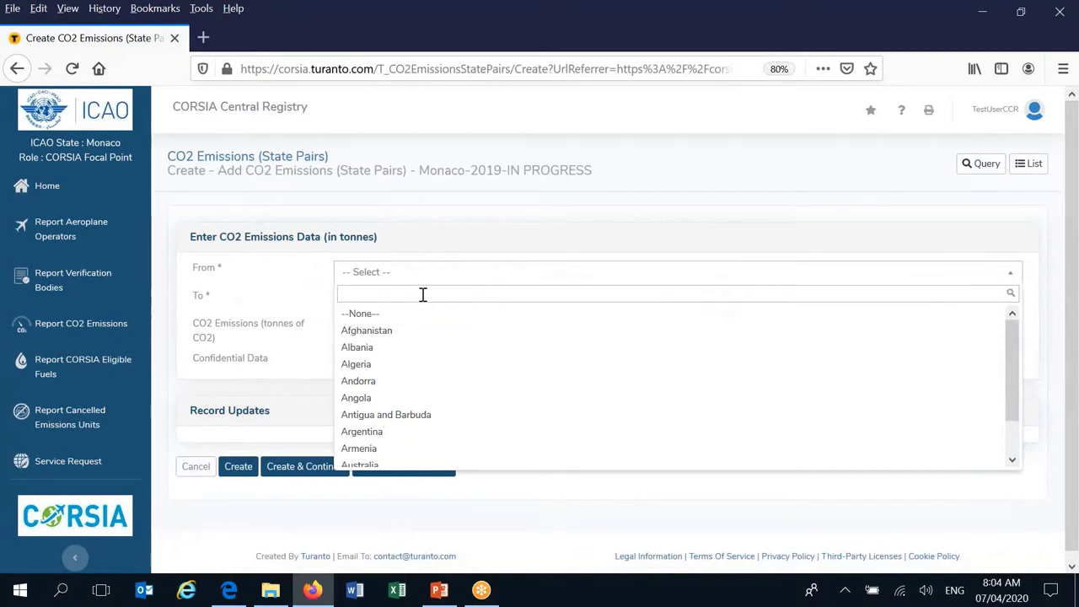
type("mon")
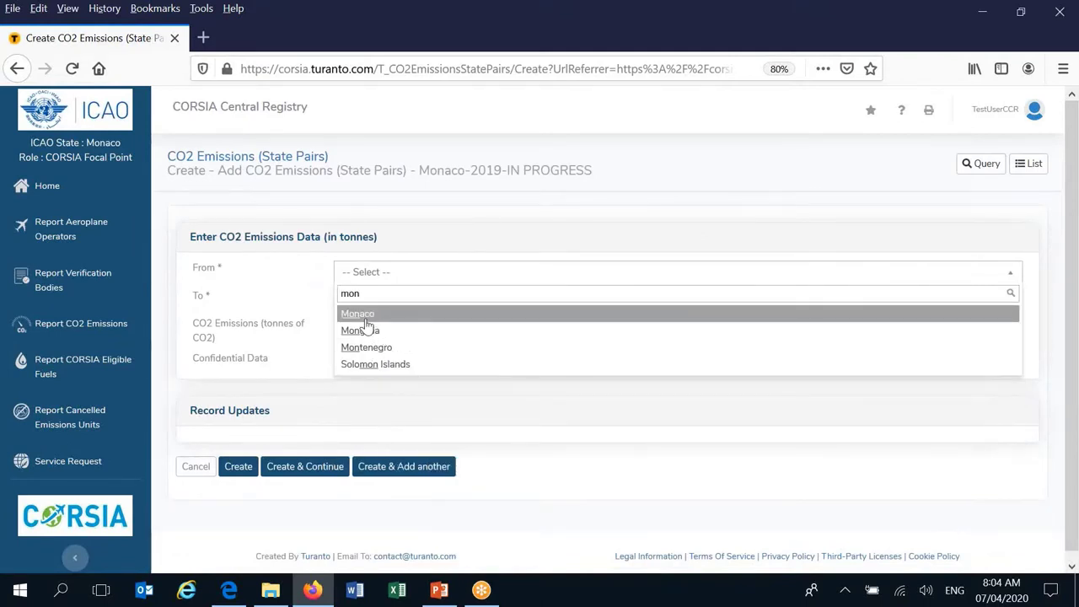
left_click(367, 315)
left_click(369, 310)
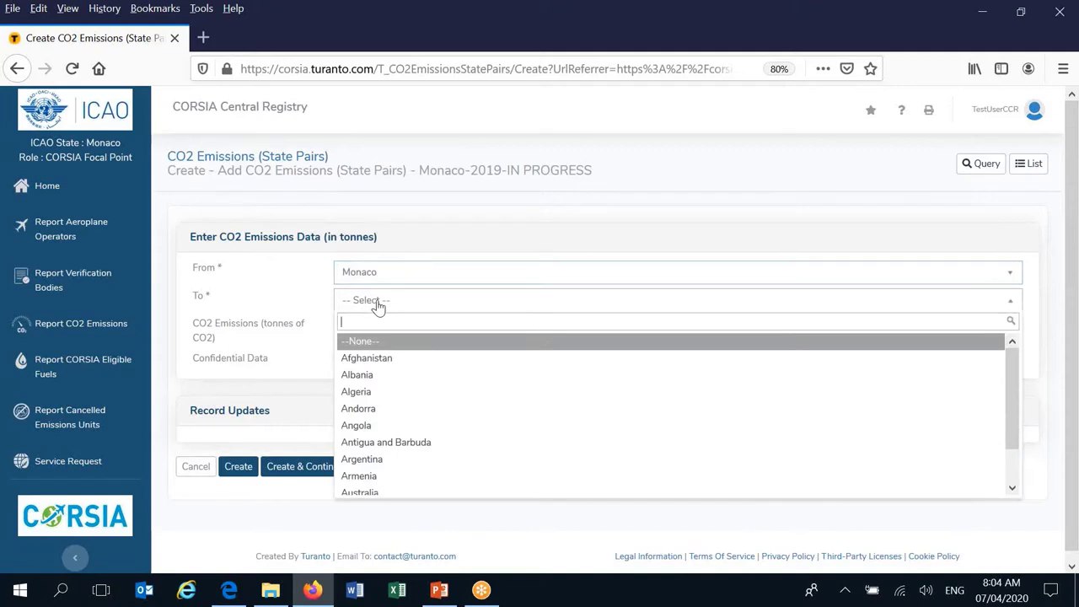
type("ger")
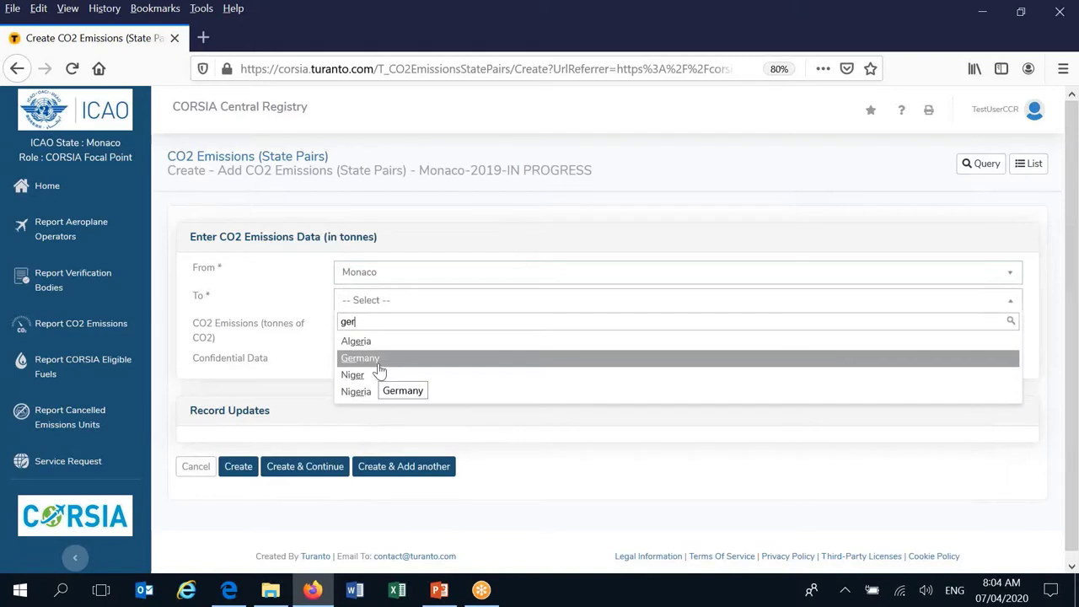
left_click(378, 365)
- Test the CO2 emissions field with the non-numeric entry 123O, and correct the value to 1230 tonnes
left_click(376, 335)
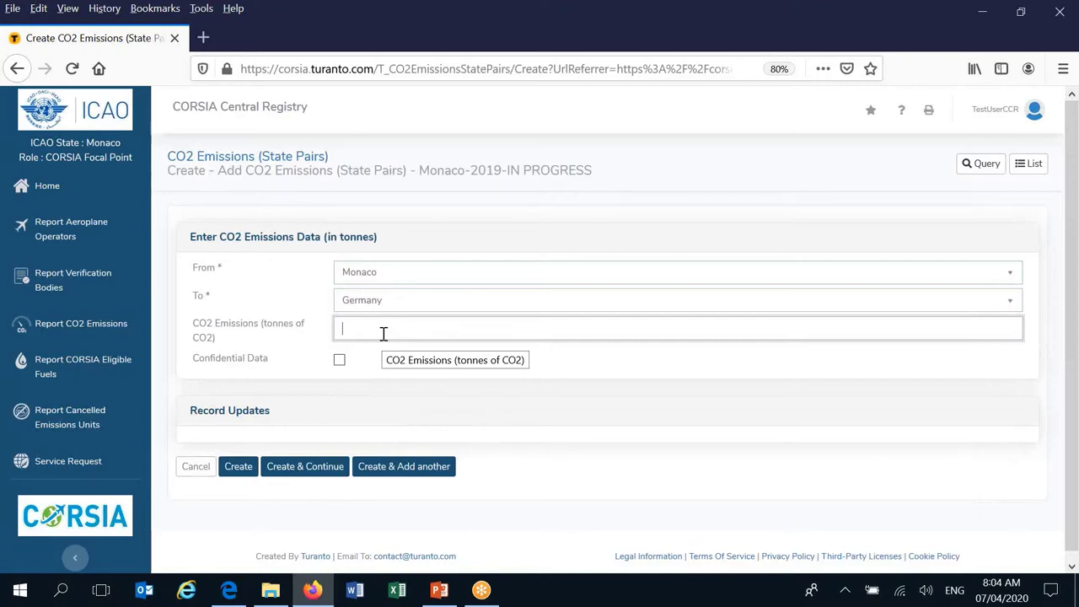
type("1230")
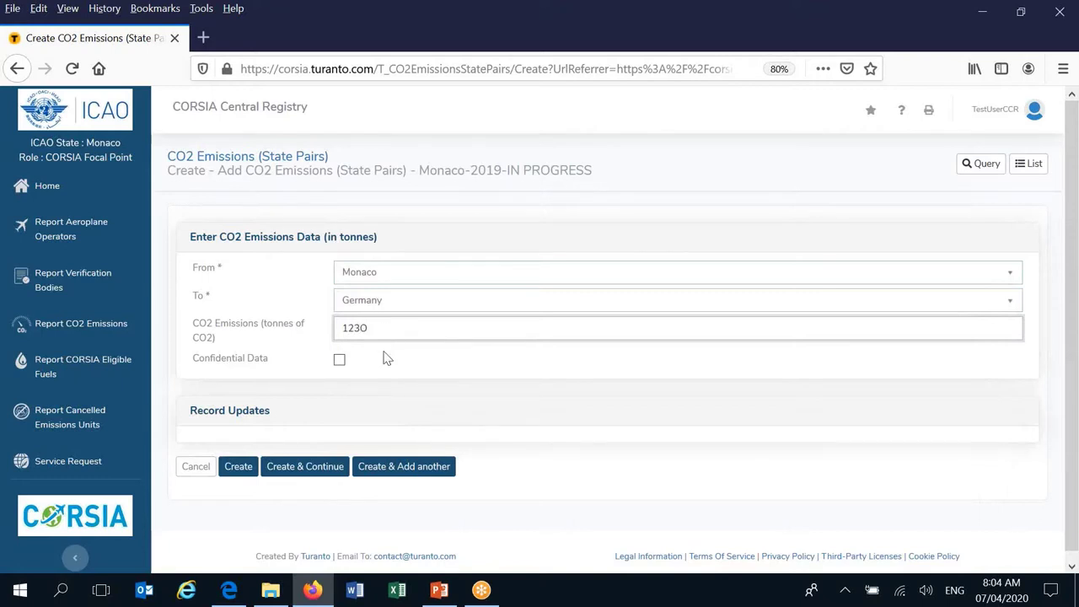
left_click(386, 358)
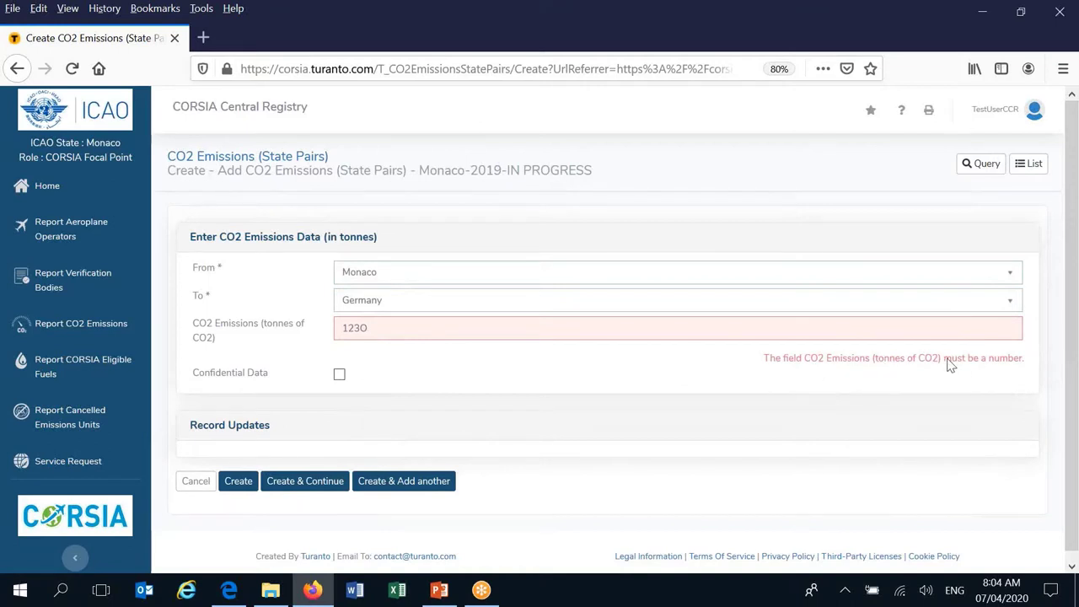
left_click(389, 326)
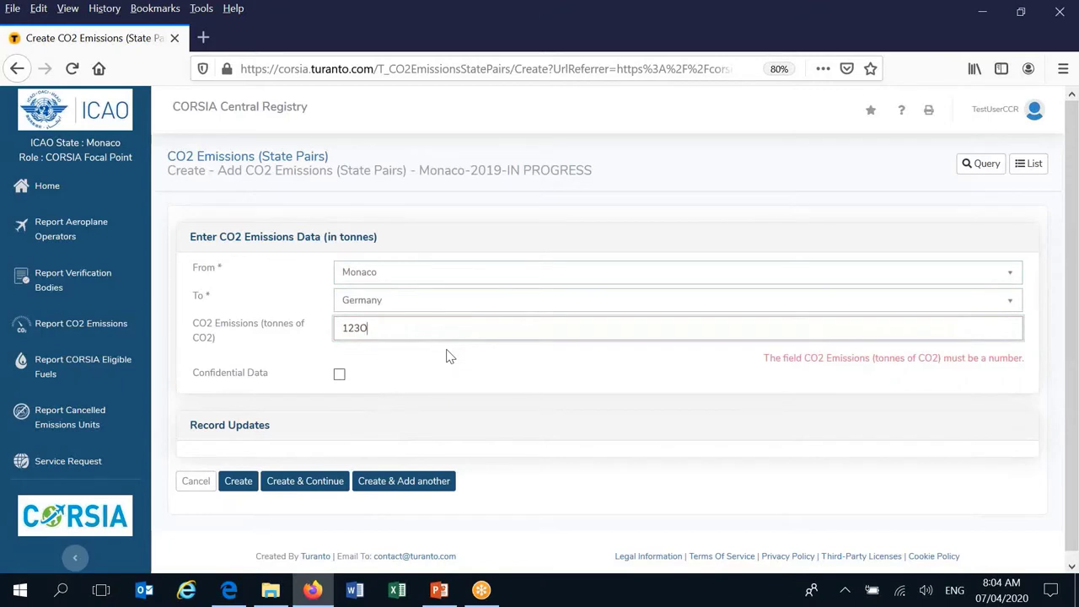
key("BackSpace")
type("0")
key("Tab")
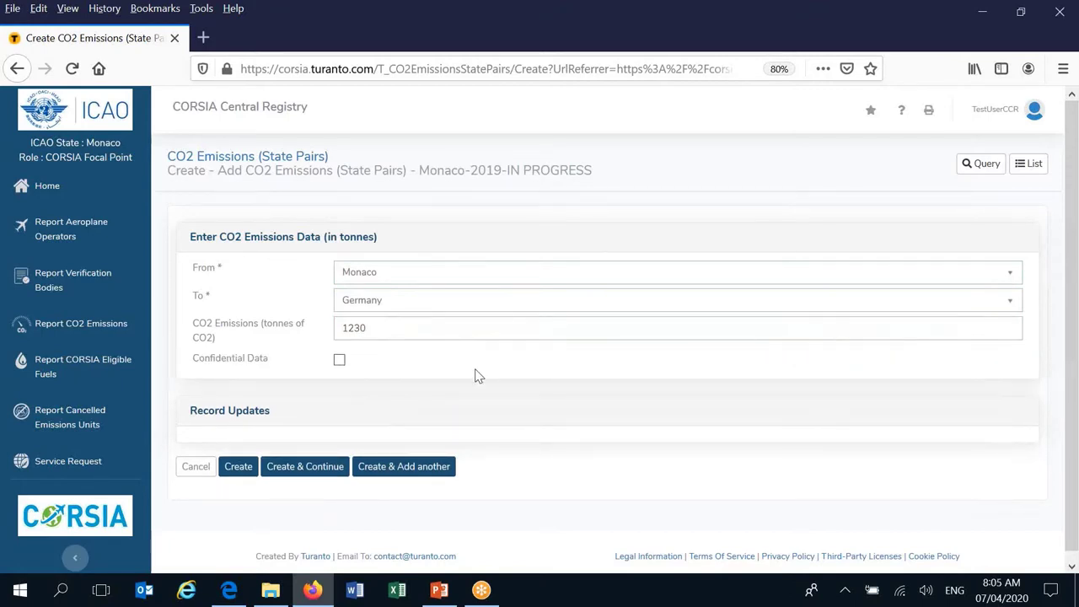
- Set the state pair's CO2 emissions to 1230.45 tonnes and create the record as confidential data
left_click(423, 327)
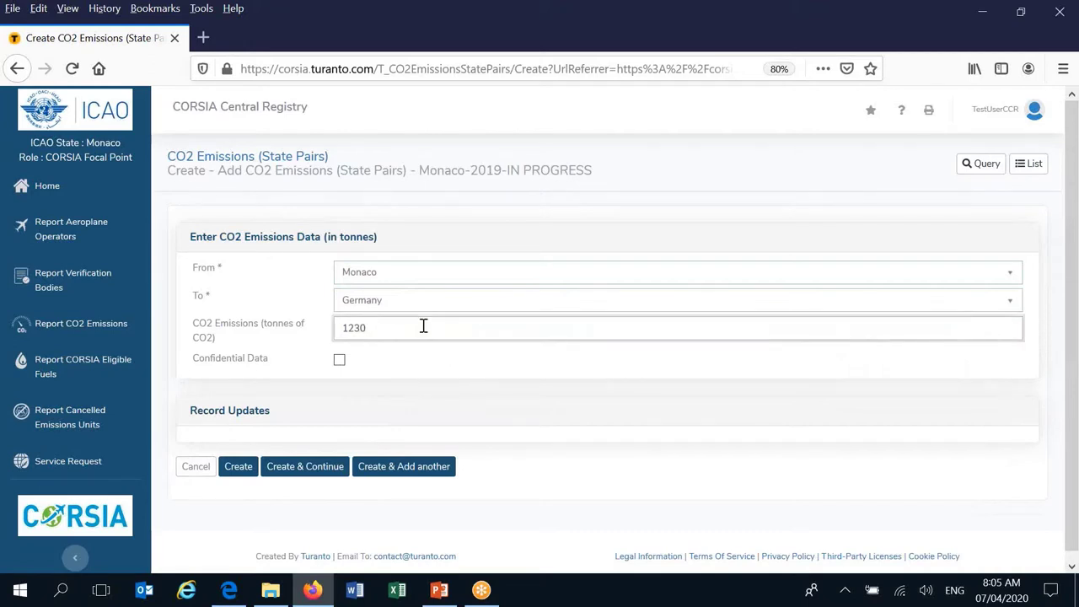
type(",")
type("45")
type("1235")
key("BackSpace")
key("BackSpace")
key("BackSpace")
key("BackSpace")
left_click(426, 363)
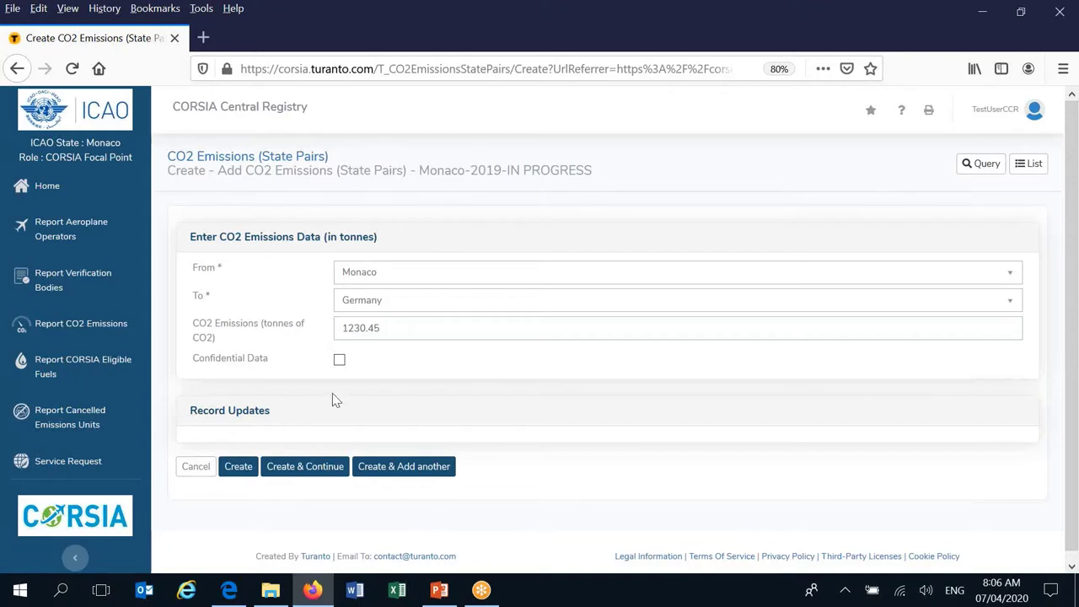
left_click(339, 360)
left_click(239, 469)
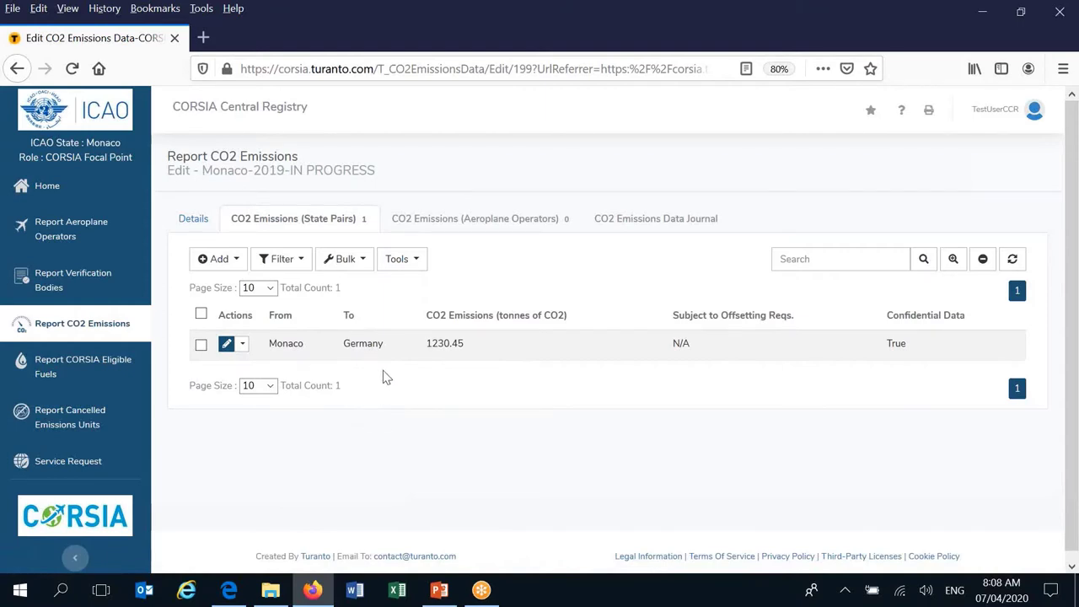
- Start another state-pair CO2 emissions record in the report, with Germany as origin and Monaco as destination
left_click(219, 259)
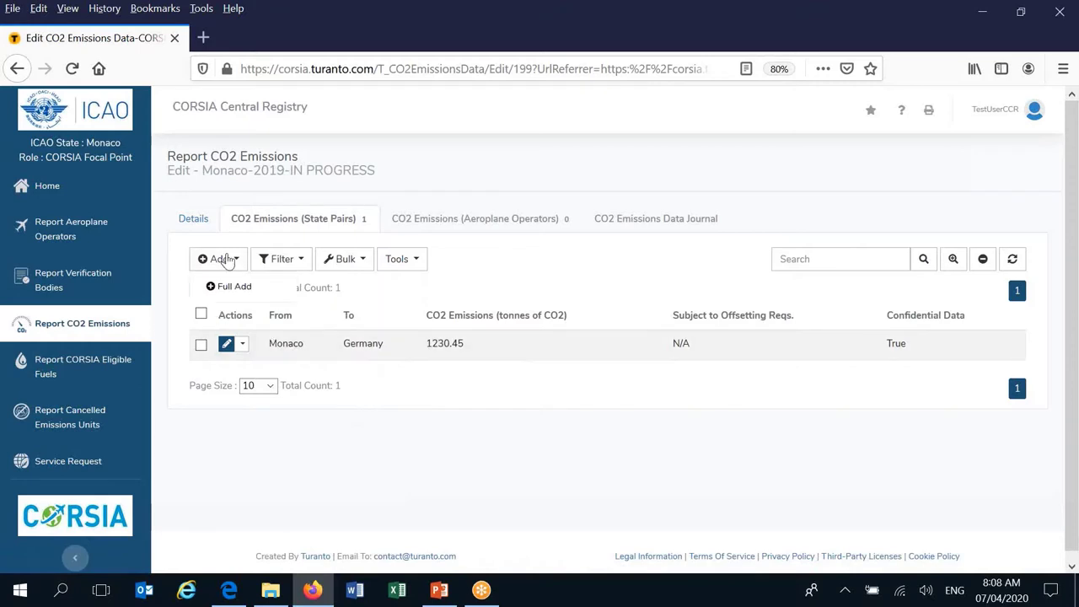
left_click(234, 288)
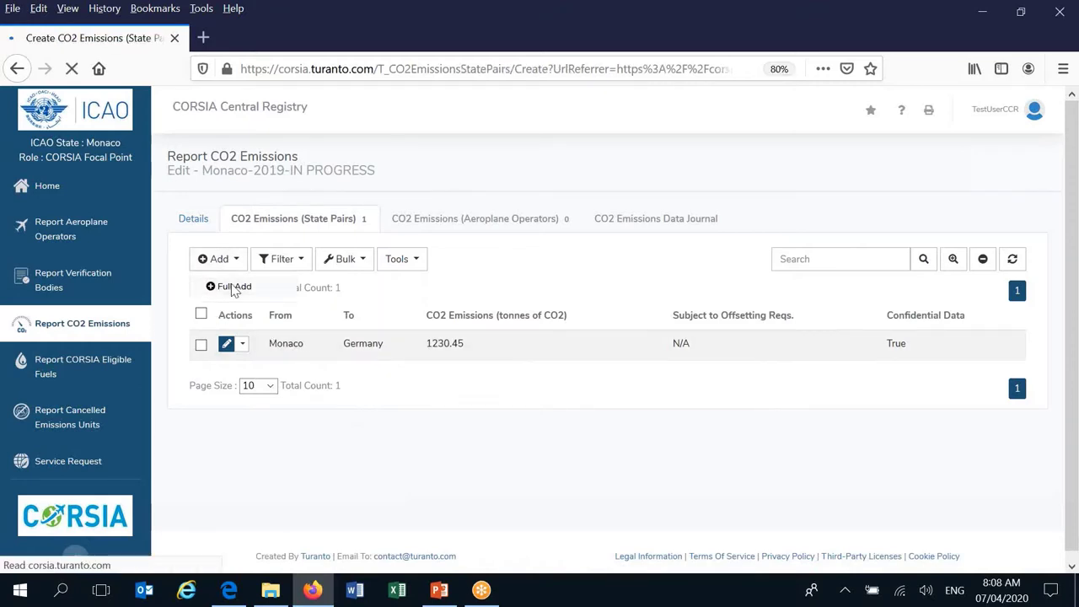
left_click(366, 276)
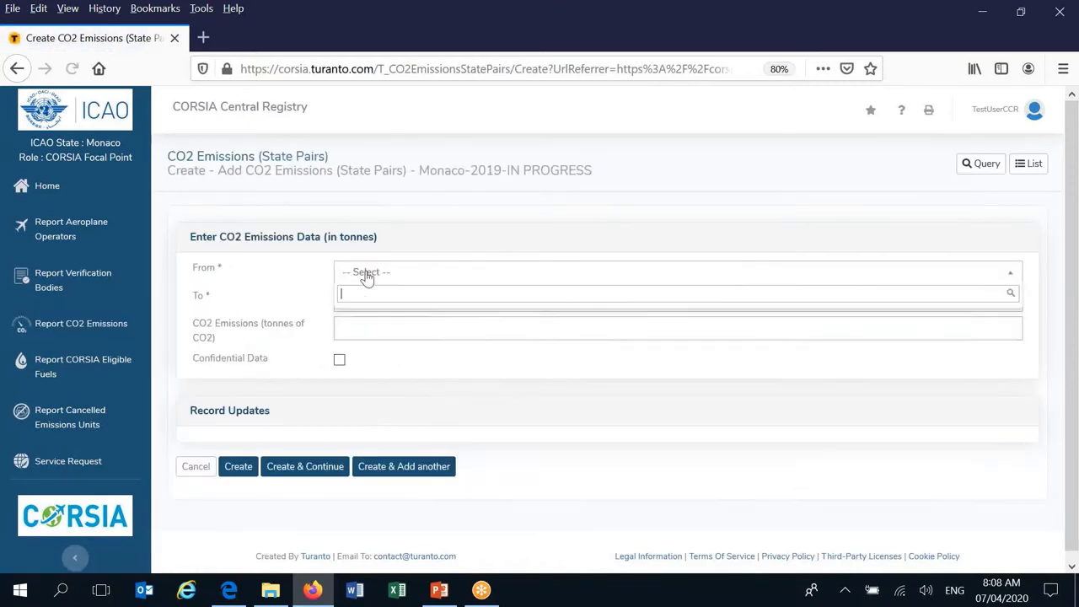
type("germ")
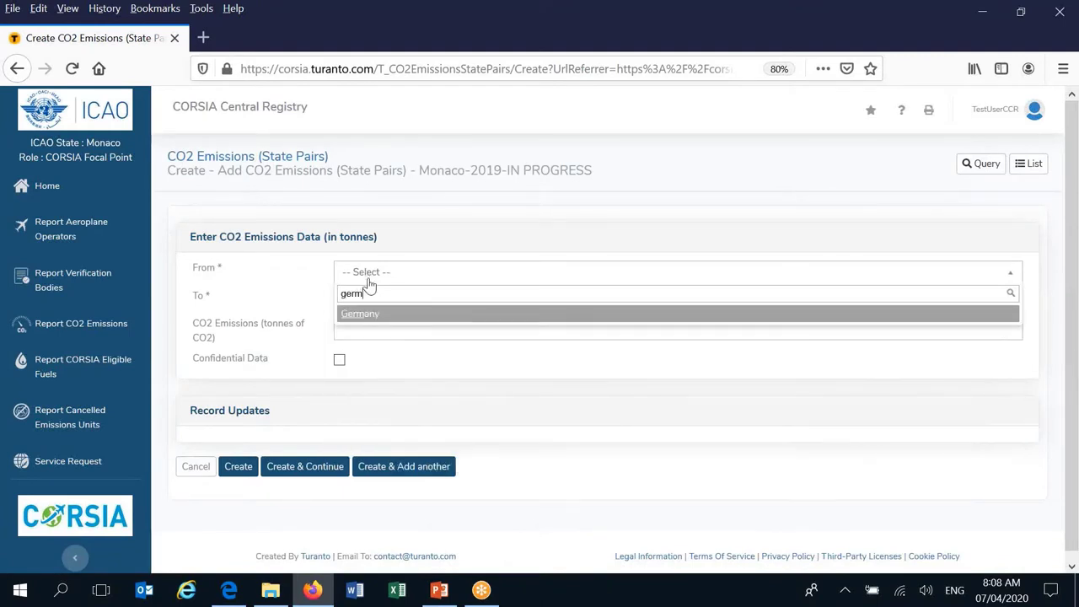
key("Return")
left_click(367, 301)
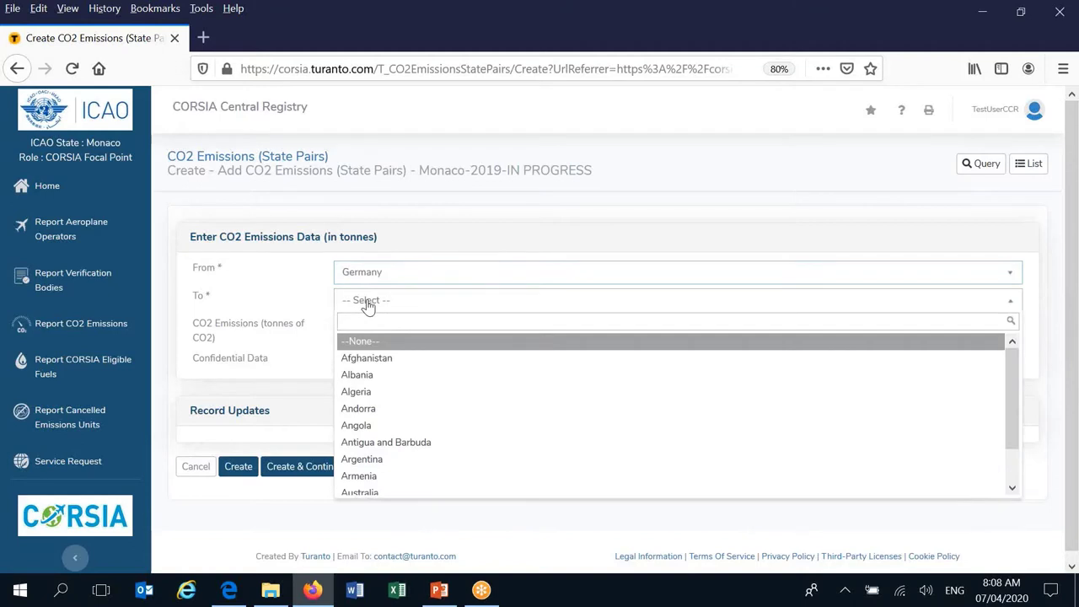
type("mon")
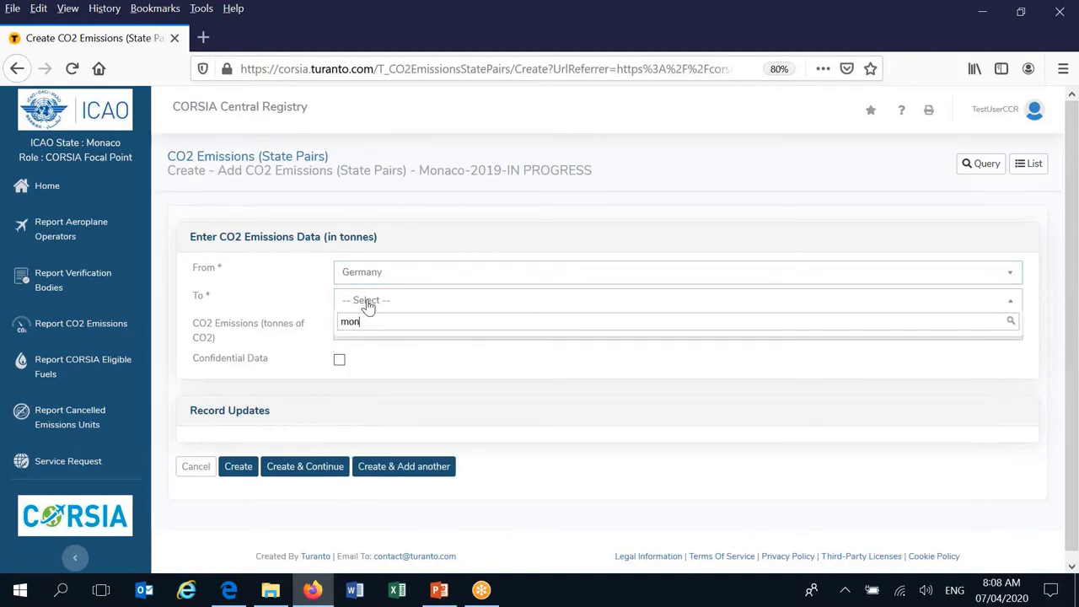
left_click(364, 340)
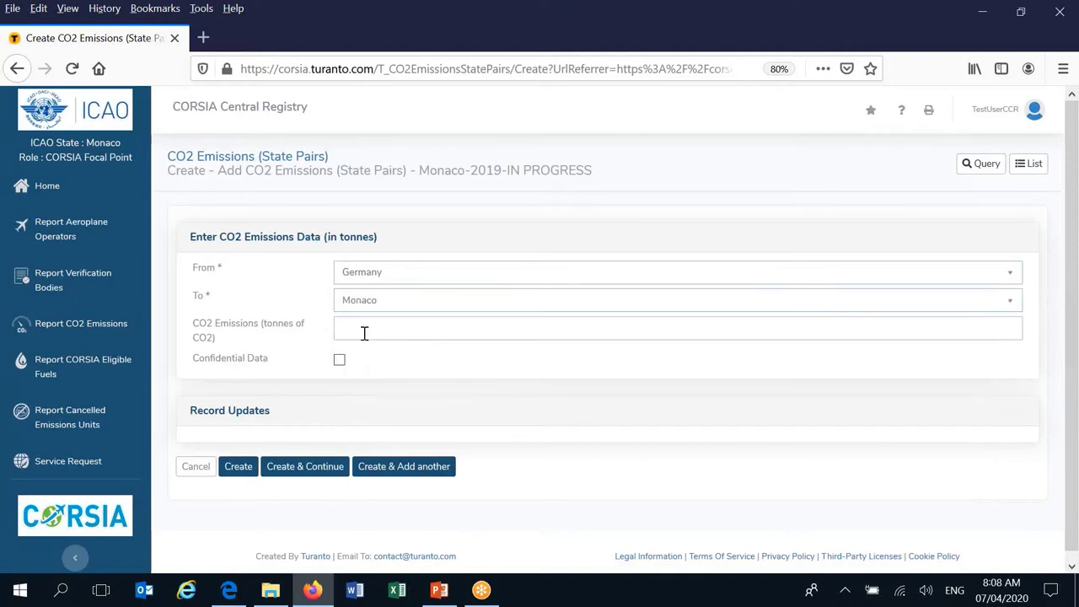
- Set the state pair's CO2 emissions to 1234.98 tonnes, mark the data as confidential, and create the record
left_click(364, 333)
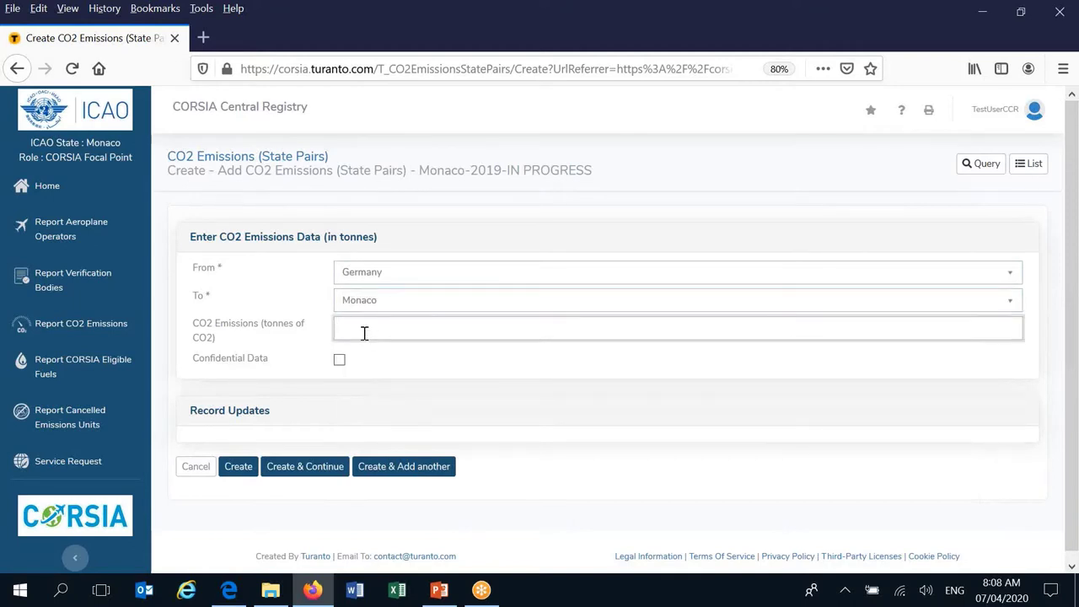
type("1234.98")
left_click(339, 360)
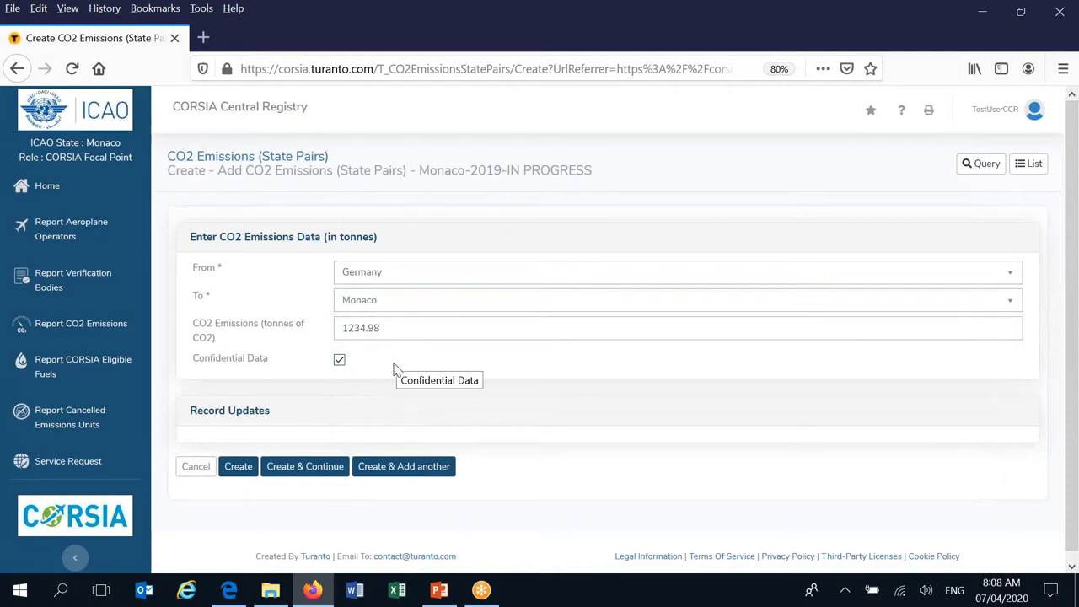
left_click(241, 470)
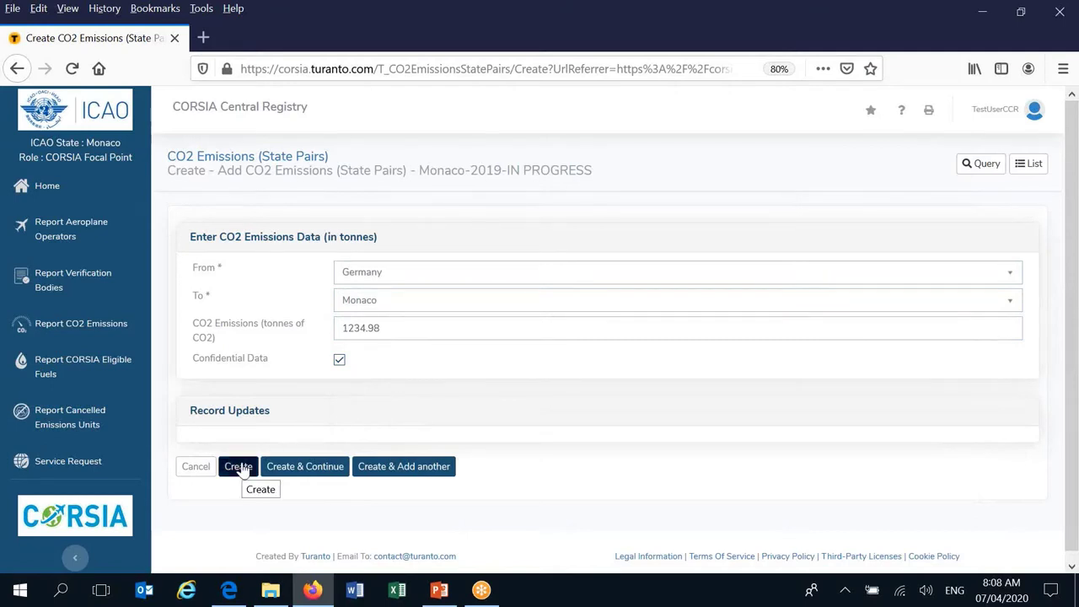
left_click(240, 468)
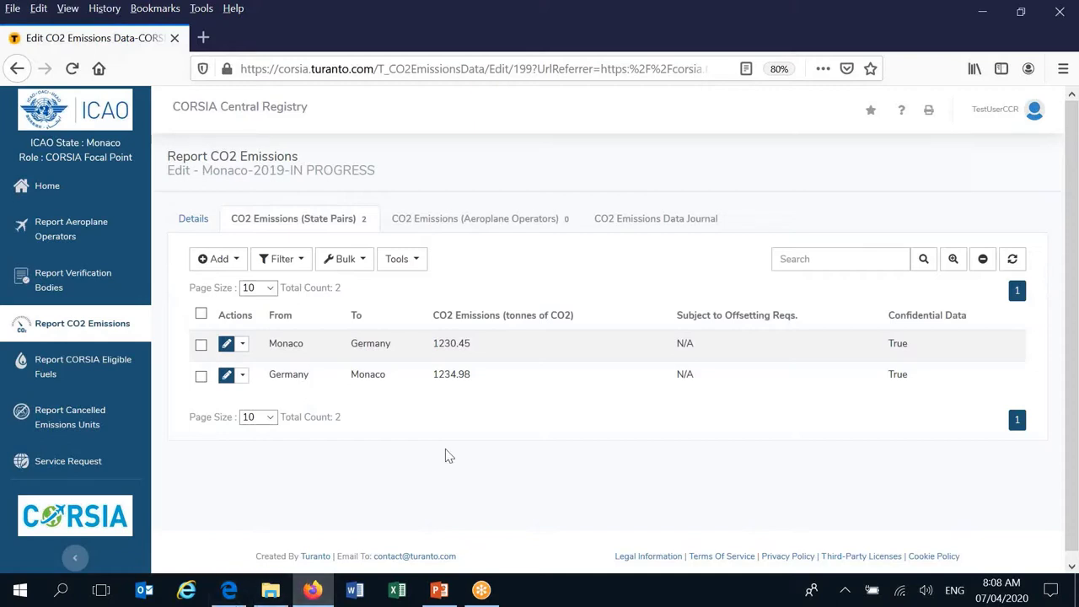
- Check the total CO2 emissions in the report details against the individual state-pair records
left_click(193, 221)
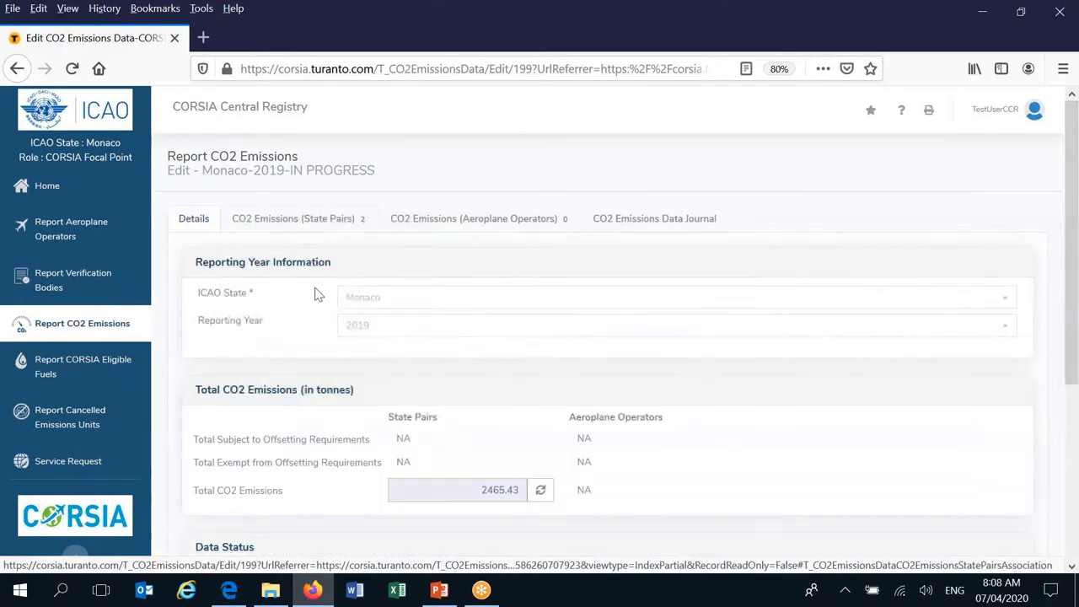
left_click(482, 490)
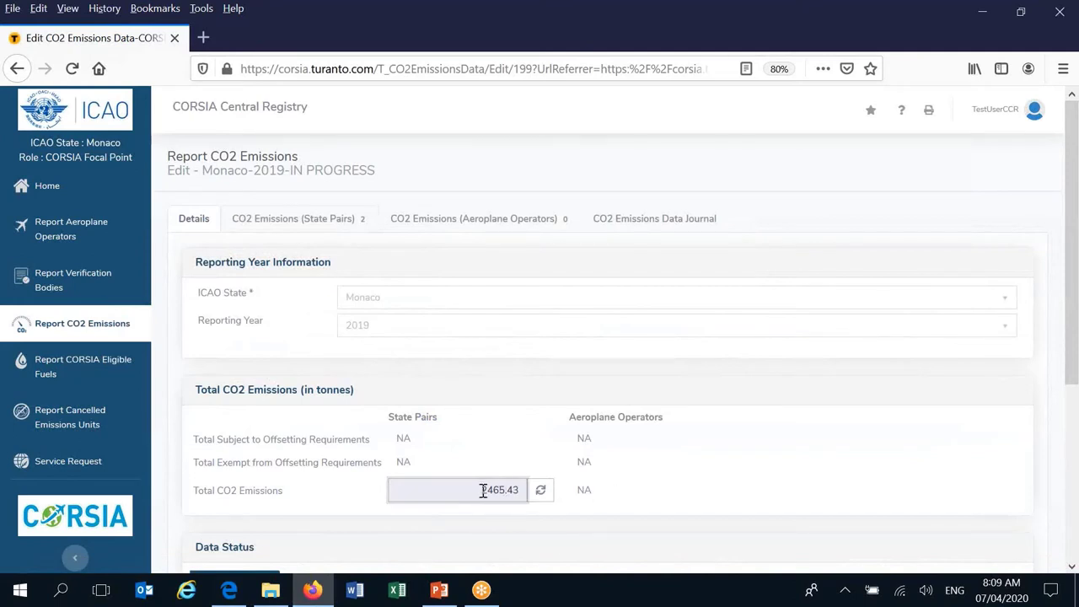
left_click(305, 224)
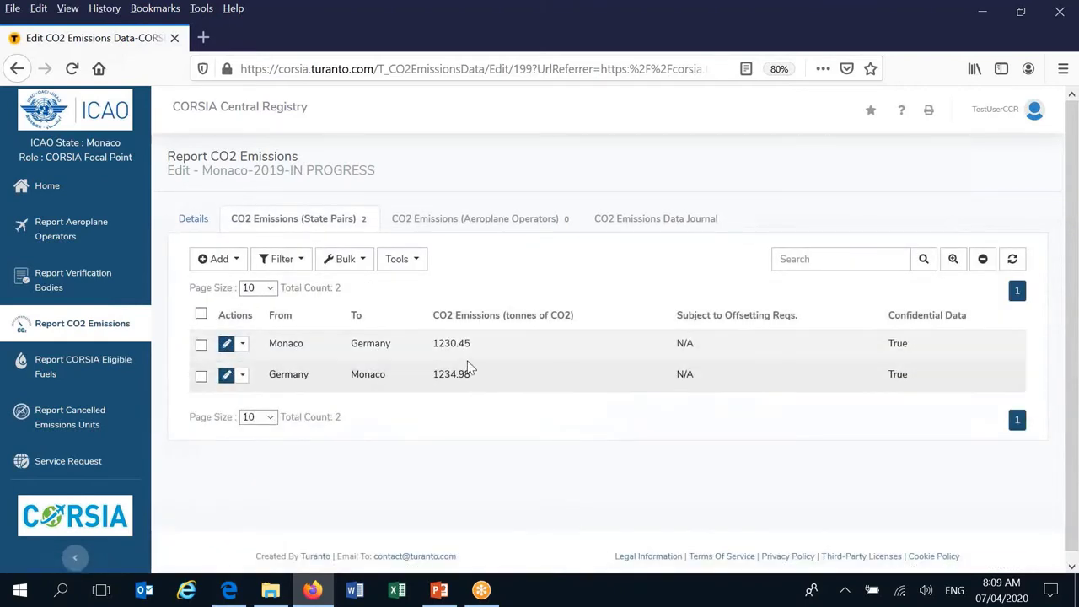
left_click(193, 219)
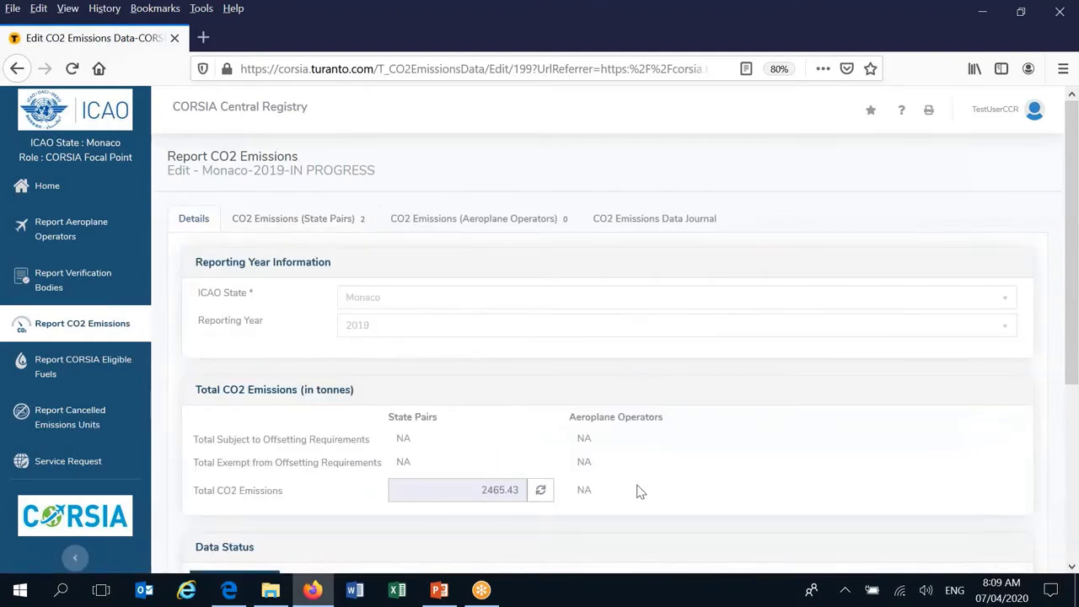
left_click(515, 490)
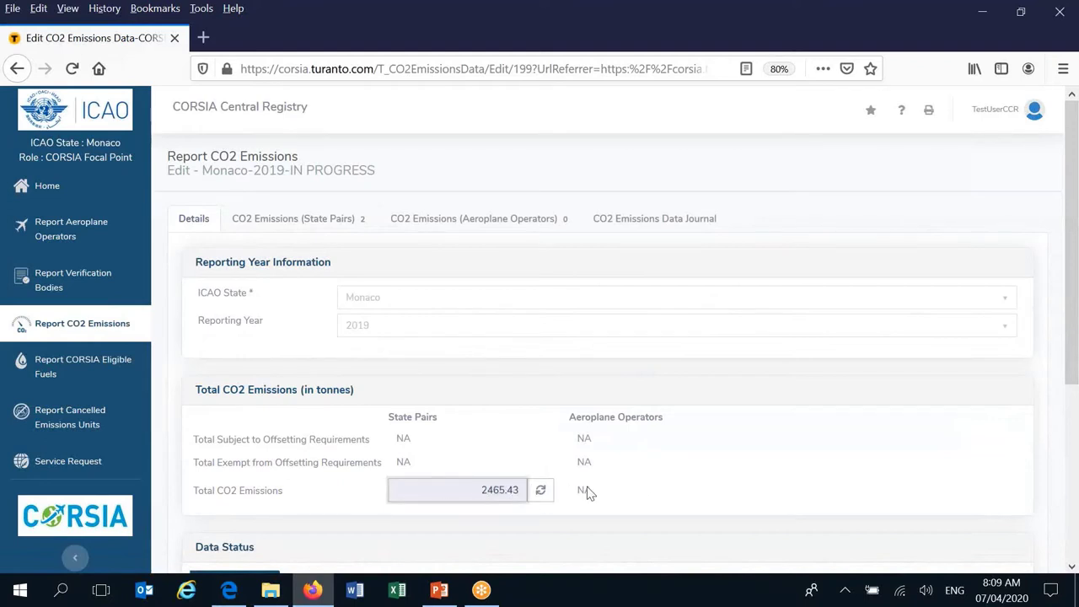
double_click(506, 490)
left_click(587, 494)
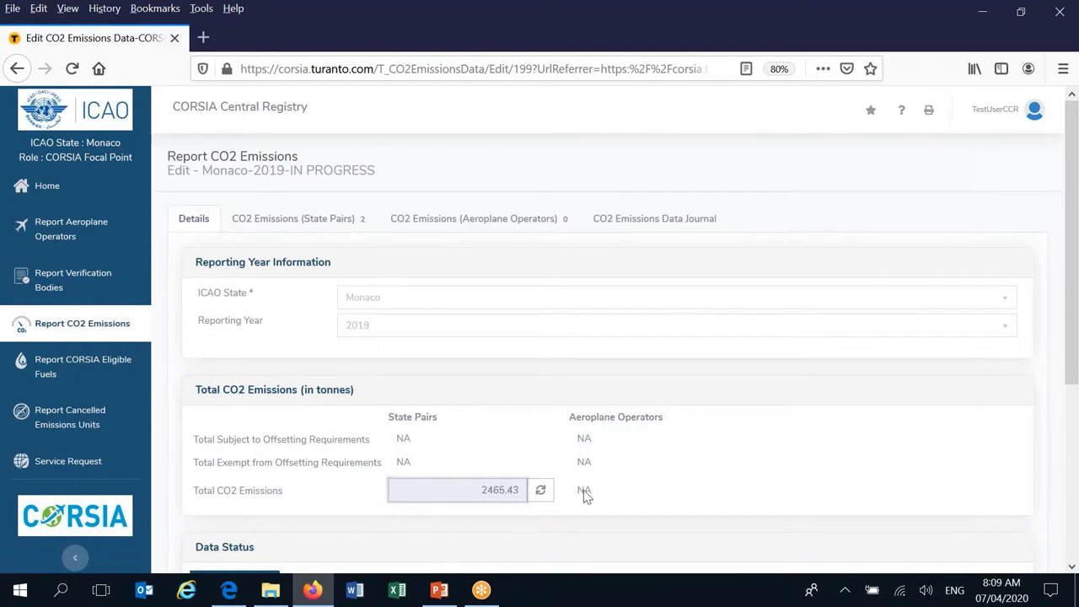
left_click(288, 221)
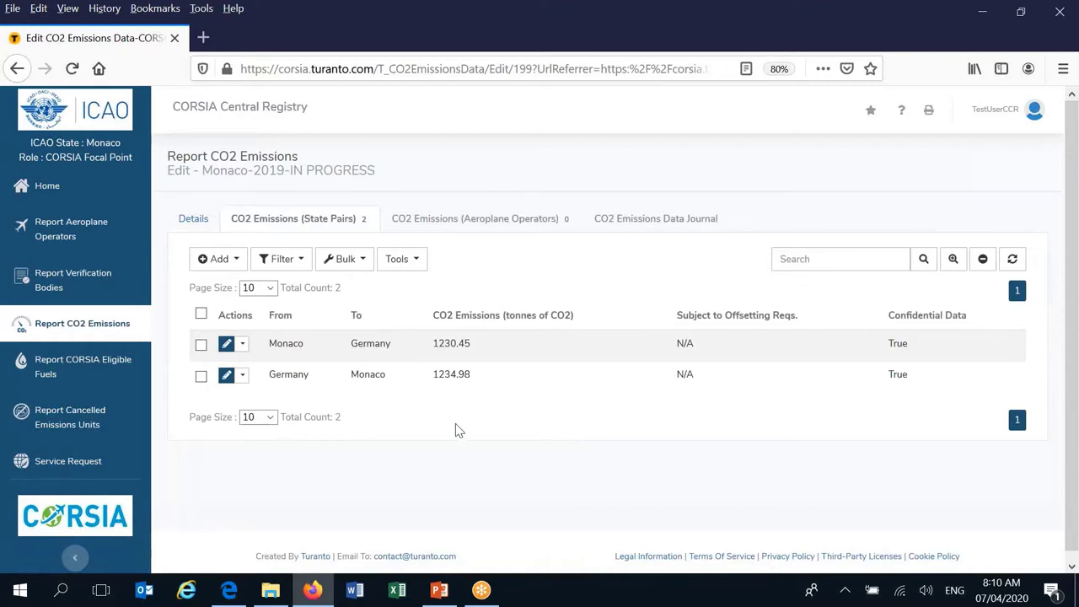
- Open 4_1_Demo_corr.csv from the Pre-Seminar CCR Materials folder in Excel and fit all column widths to their contents
left_click(271, 594)
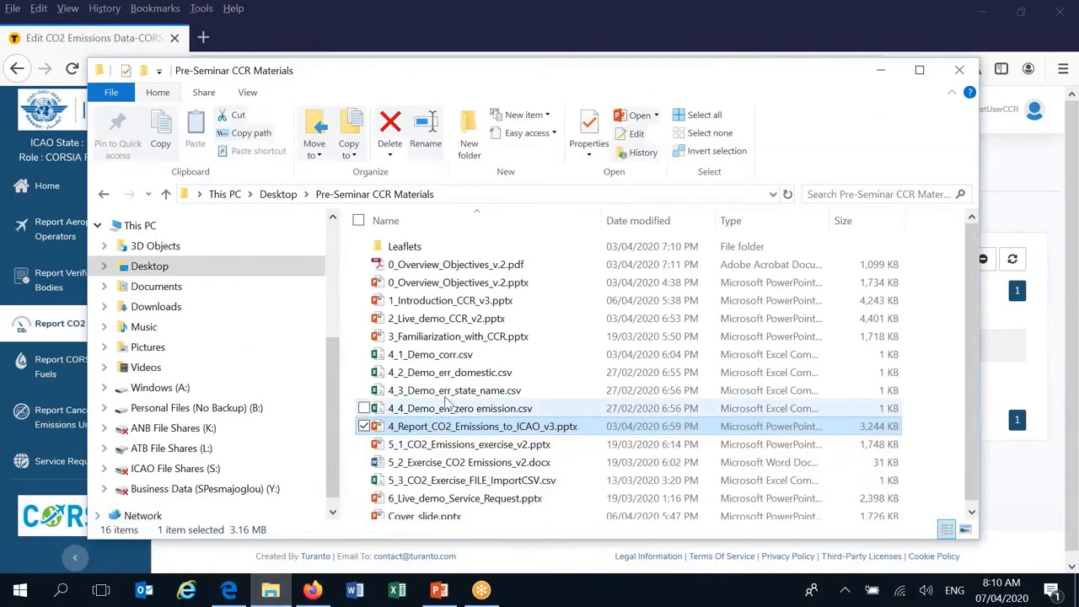
left_click(446, 358)
double_click(446, 363)
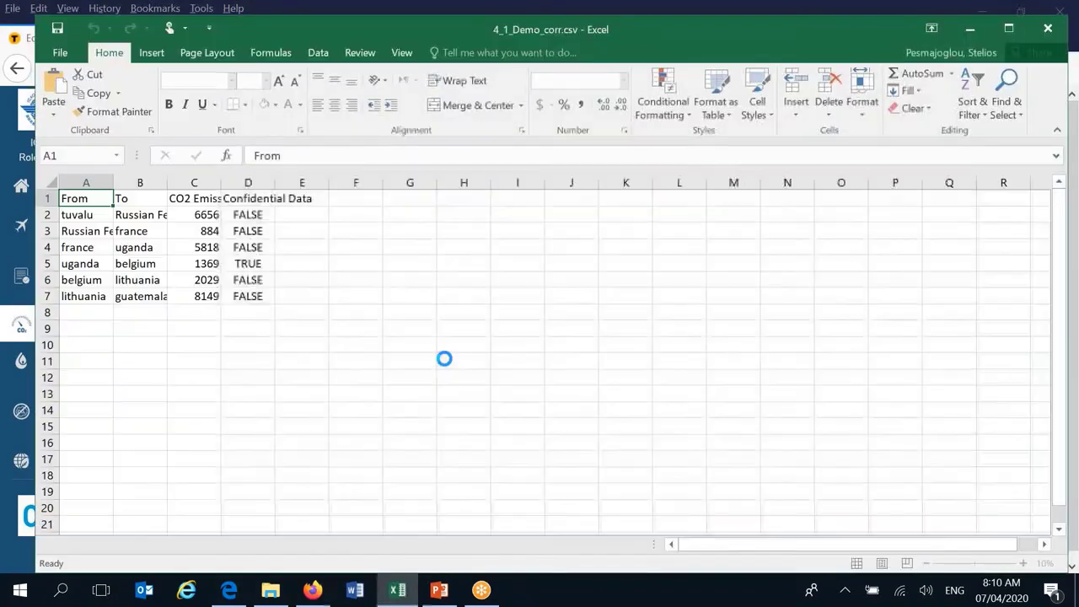
left_click(52, 181)
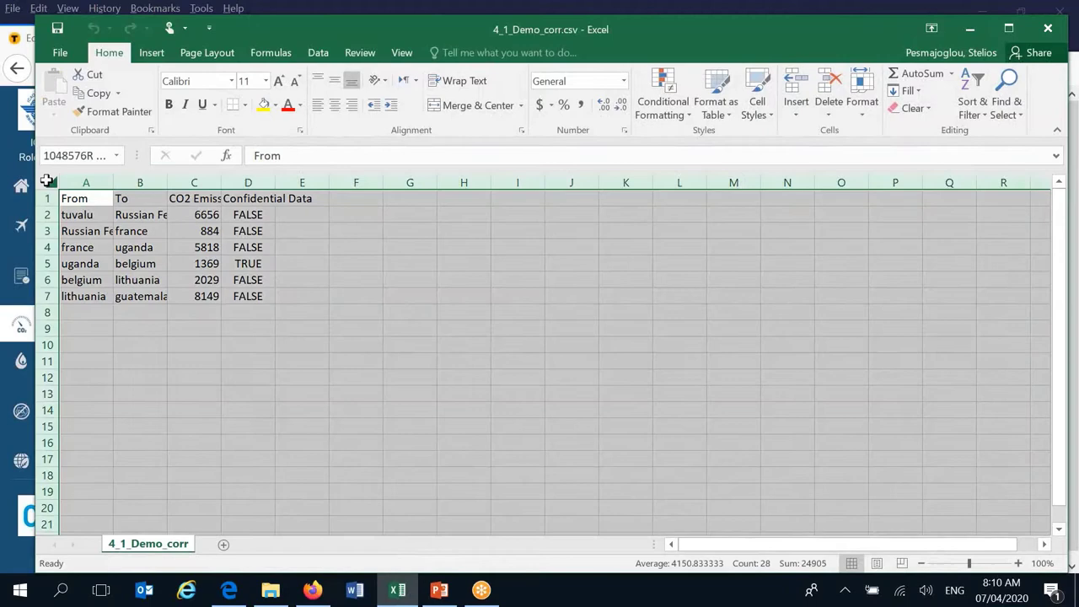
double_click(114, 183)
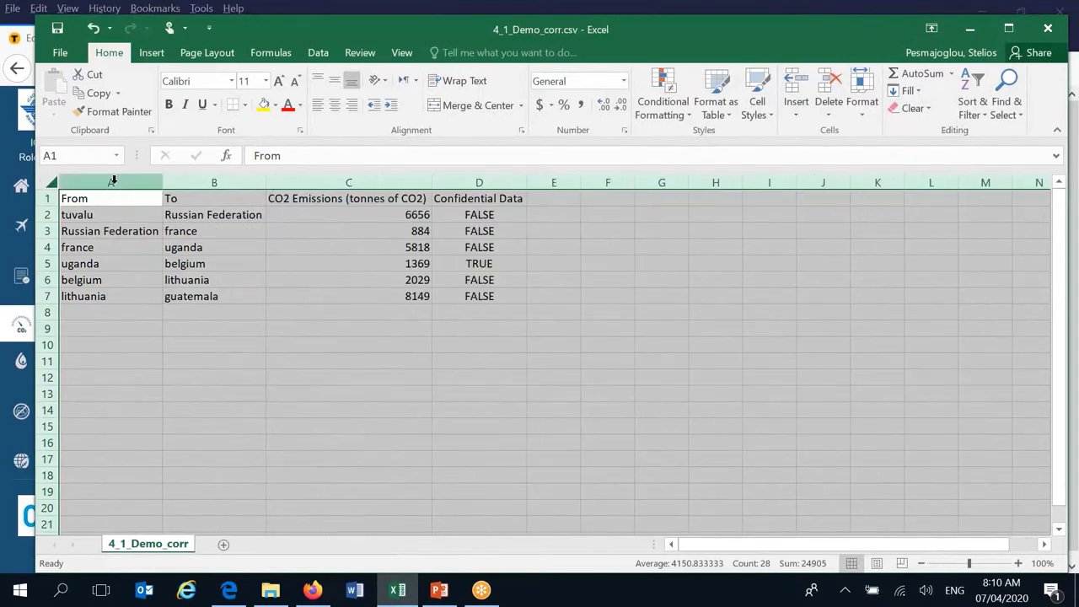
- Examine the CSV file's column layout and the TRUE and FALSE entries under Confidential Data
left_click(485, 380)
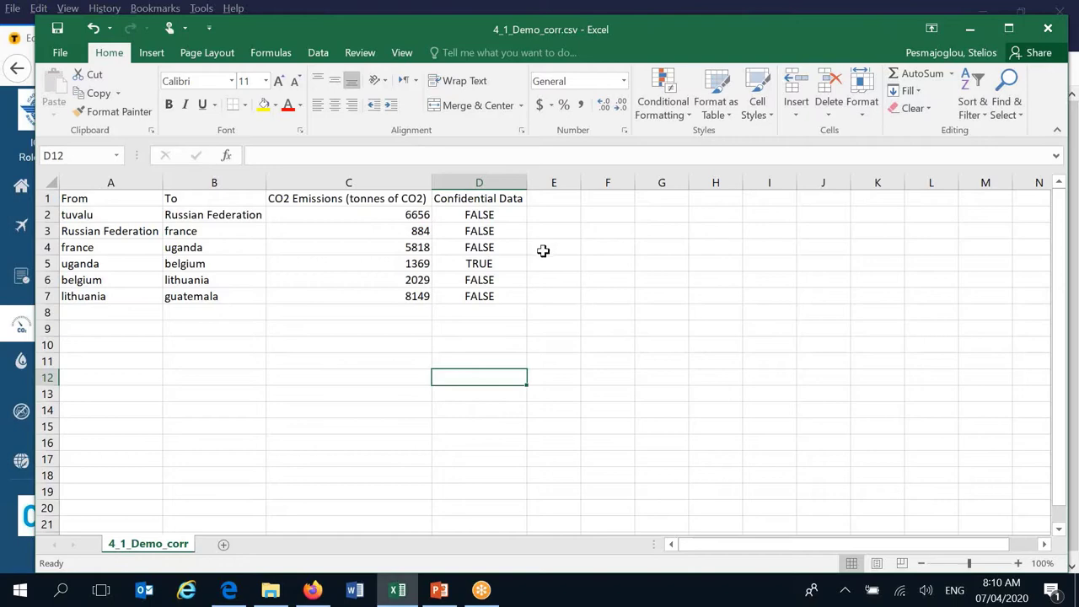
left_click(499, 264)
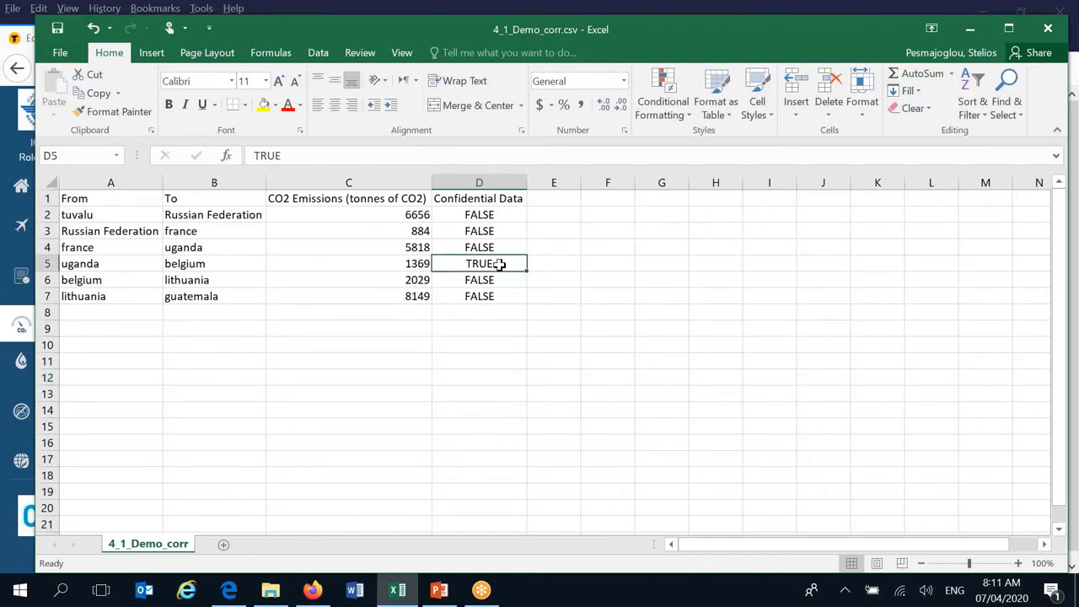
left_click(500, 248)
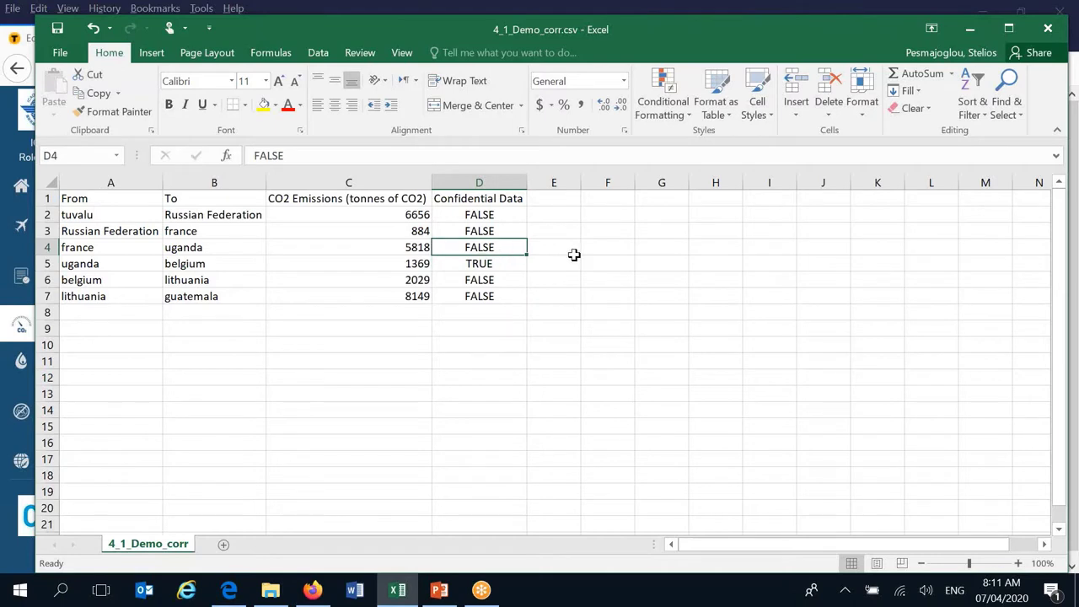
left_click(583, 315)
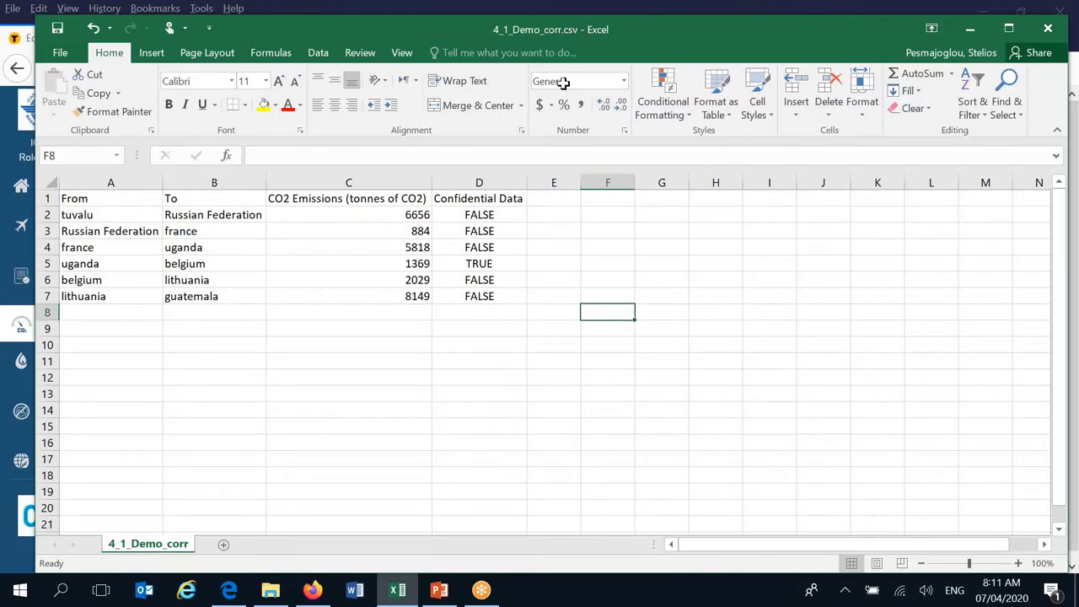
left_click(570, 325)
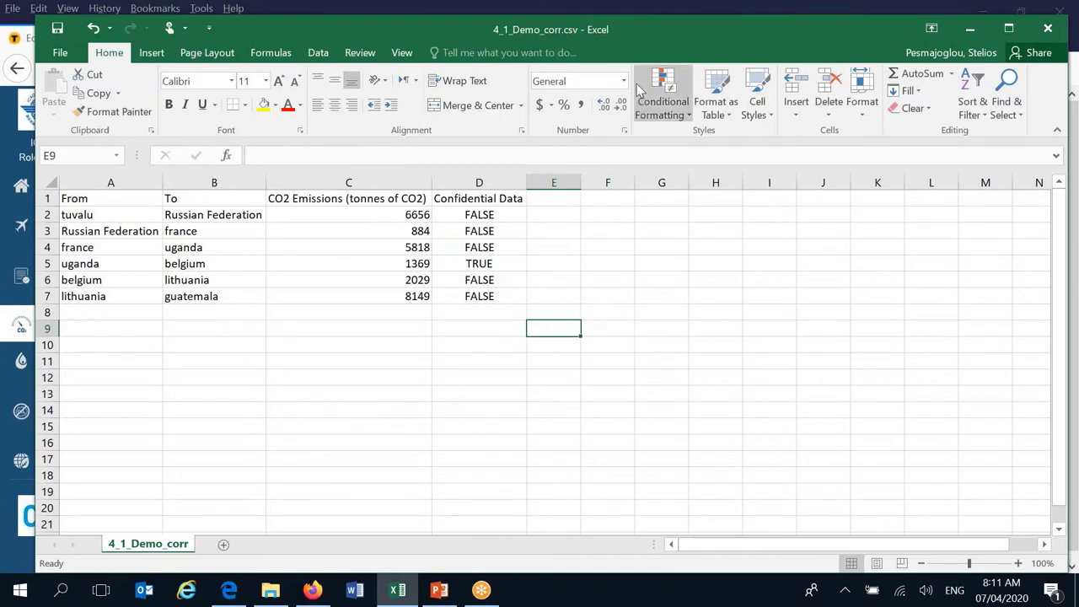
- Switch back to the CORSIA Central Registry in Firefox and select 4_1_Demo_corr.csv as the file for the state-pair CSV import
left_click_drag(643, 28, 732, 238)
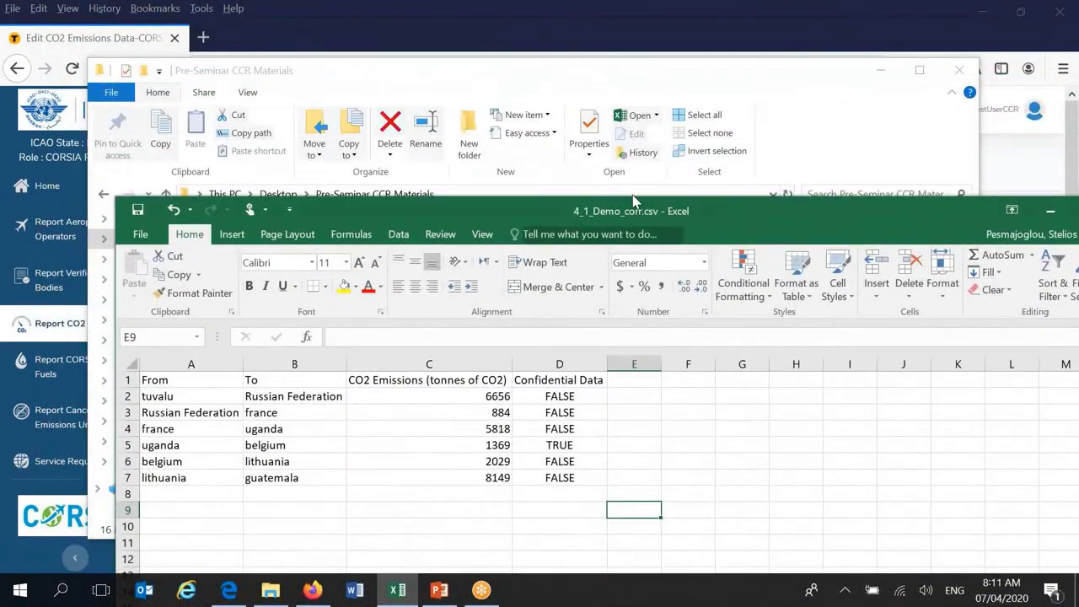
left_click(292, 21)
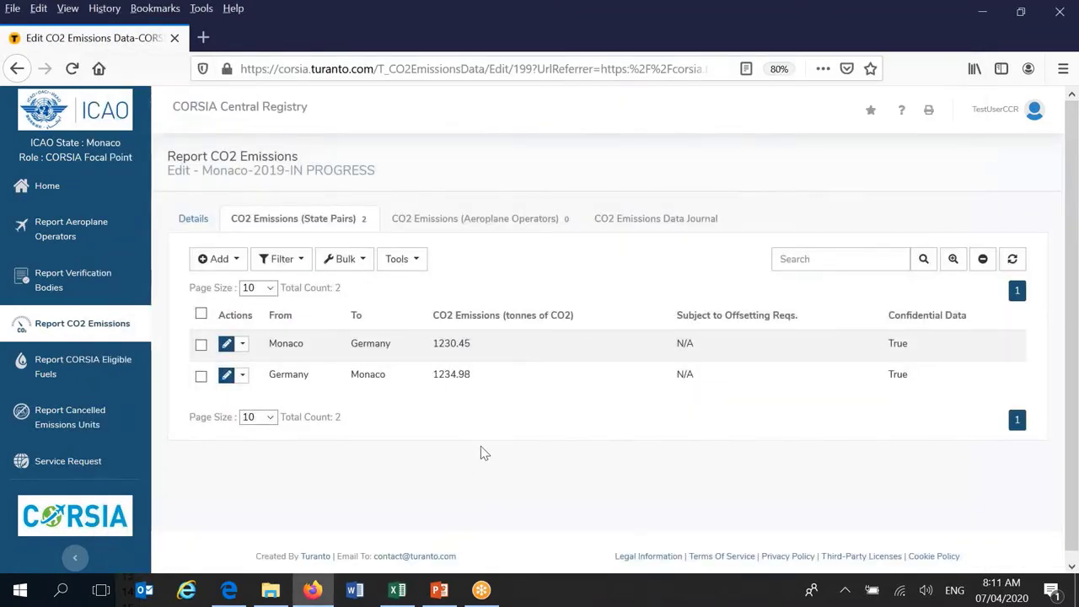
left_click(417, 262)
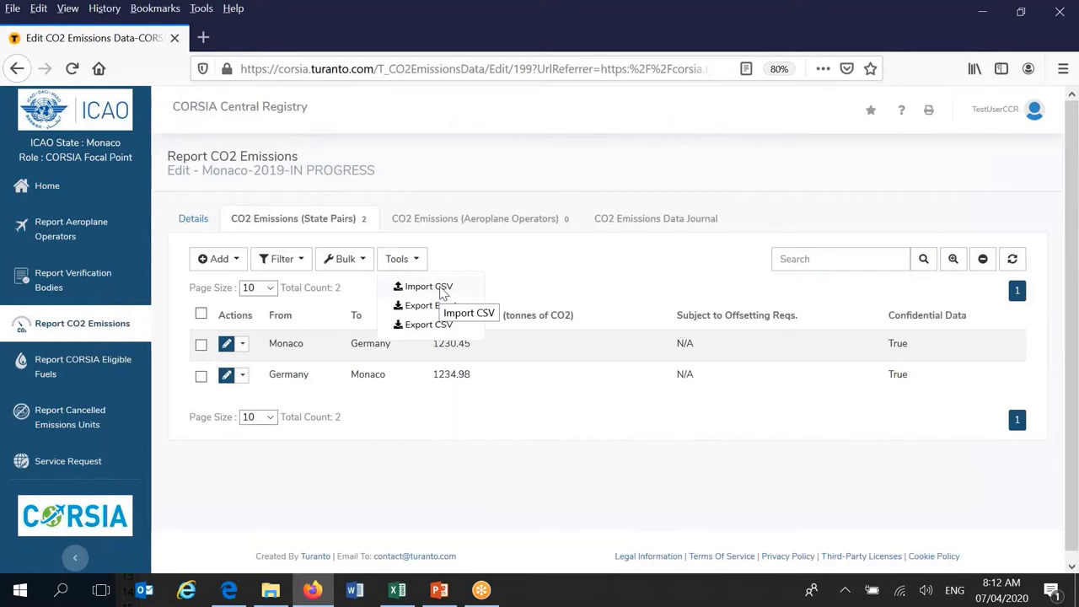
left_click(429, 286)
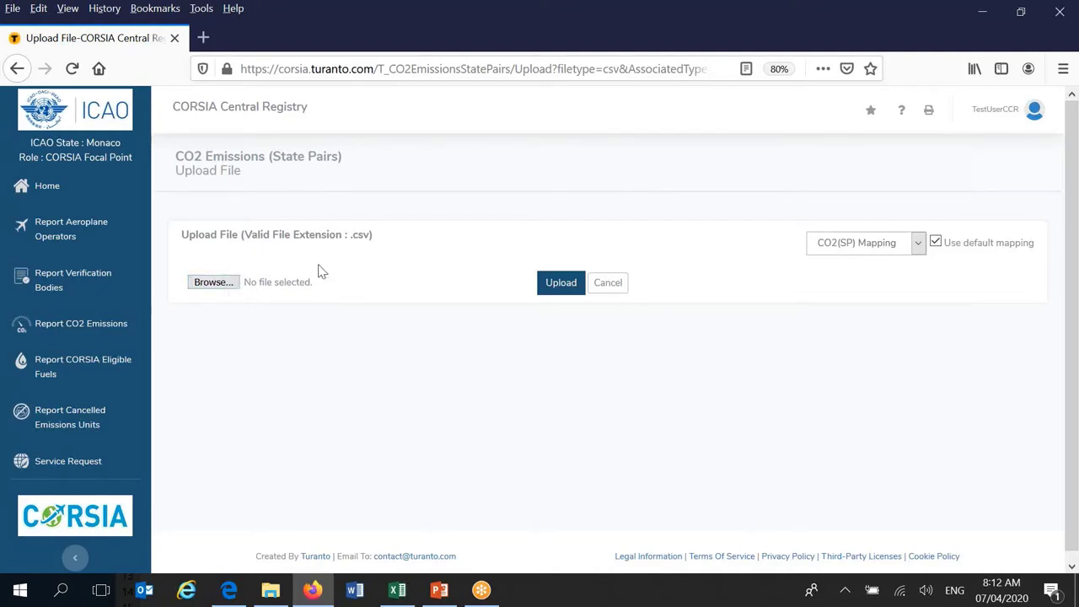
left_click(221, 287)
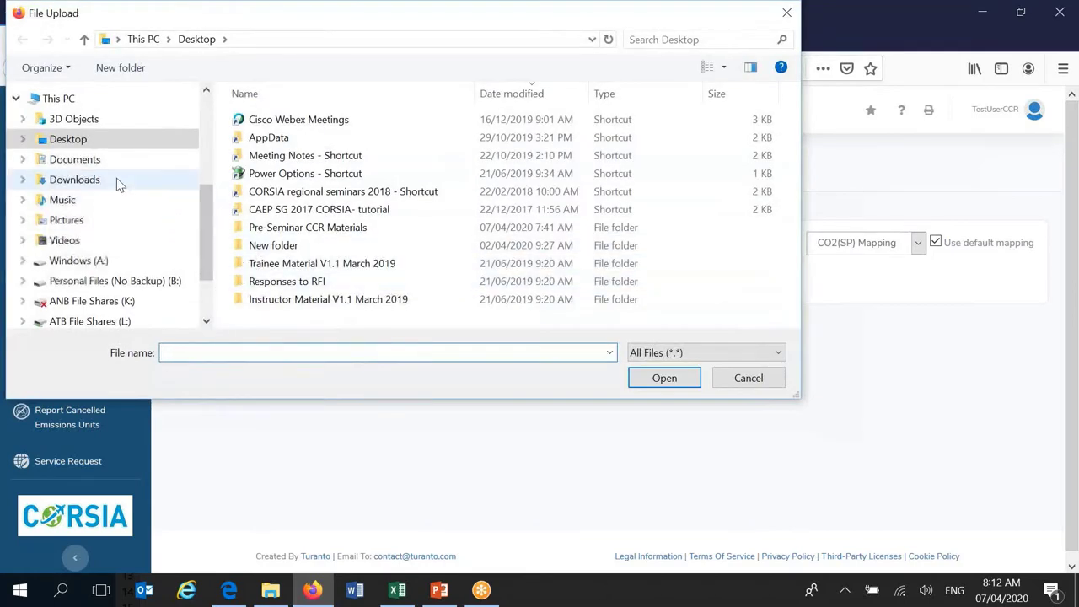
double_click(310, 228)
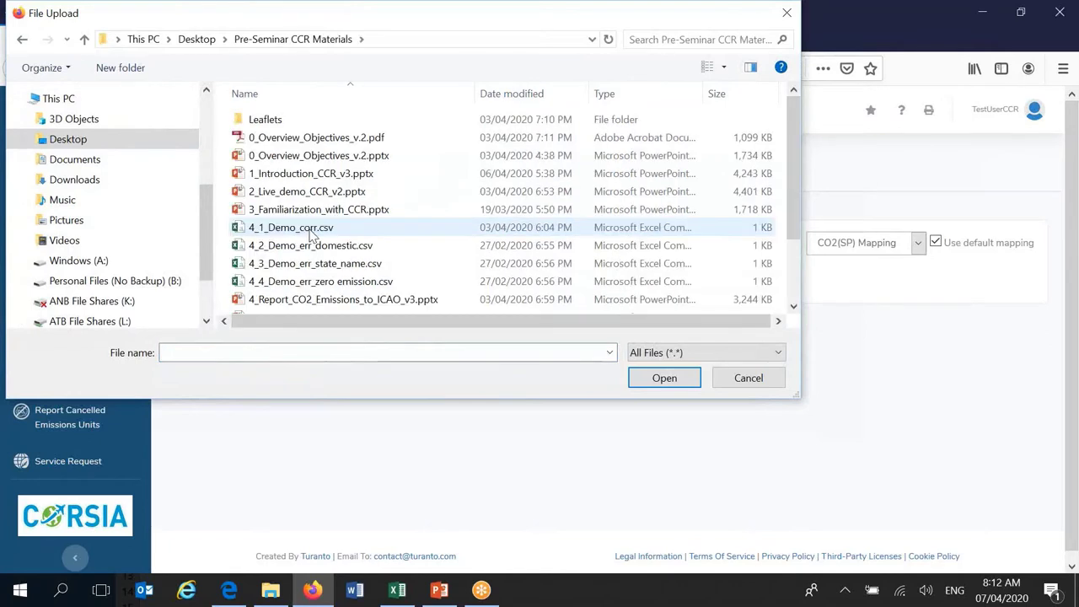
left_click(308, 228)
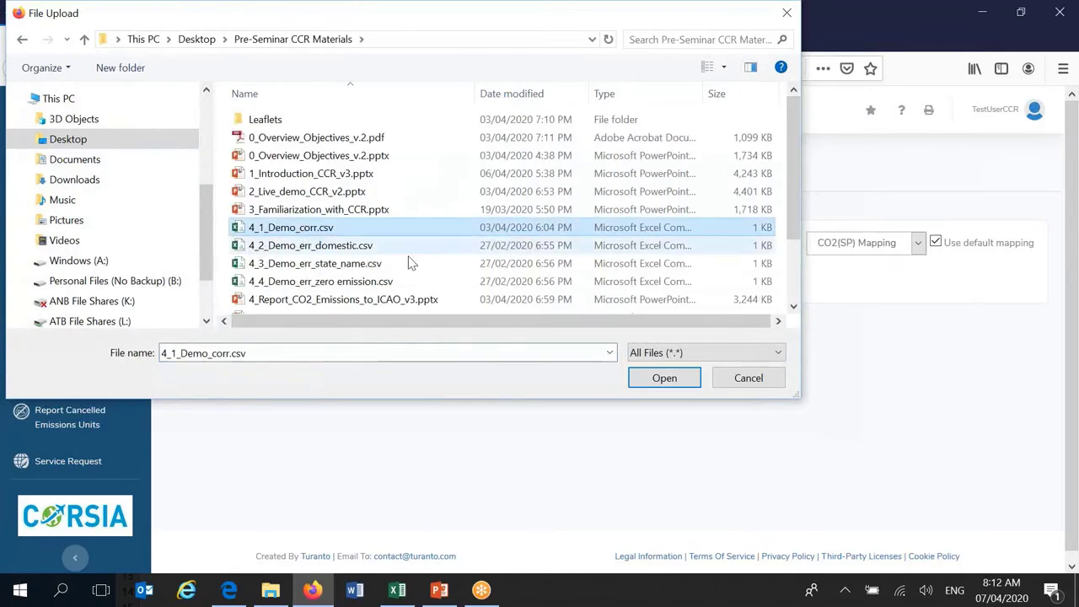
left_click(665, 379)
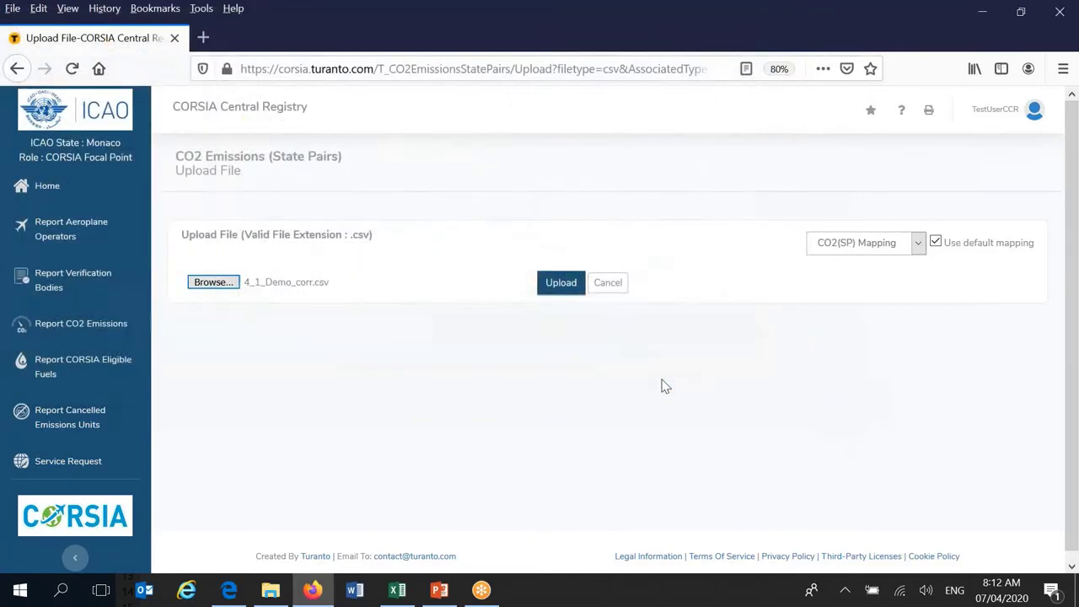
- Upload 4_1_Demo_corr.csv, confirm the import of its previewed state-pair records, and return to the CO2 emissions report
left_click(568, 287)
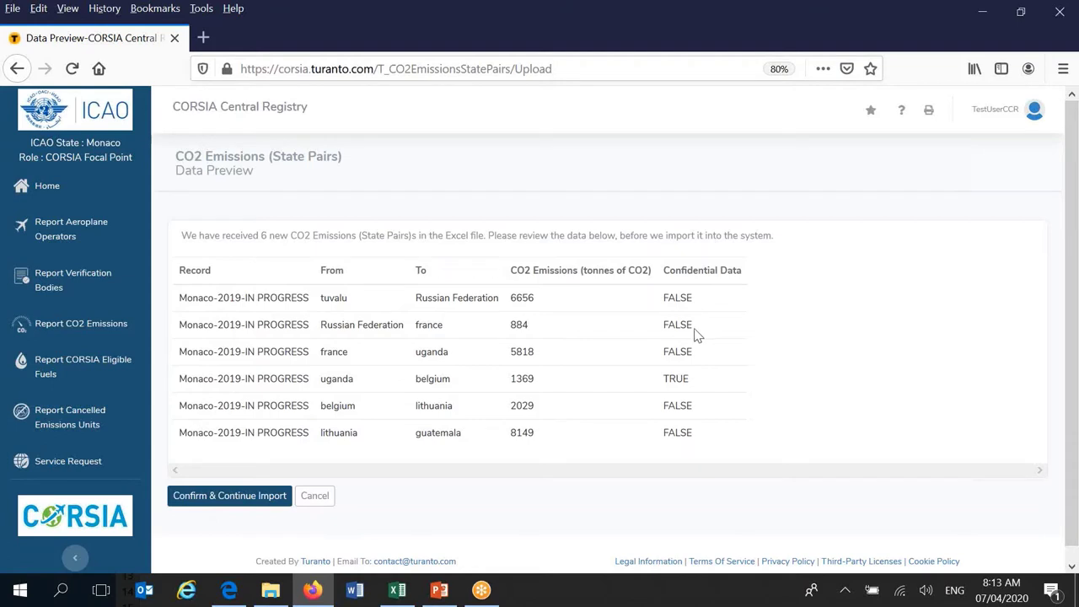
left_click(240, 498)
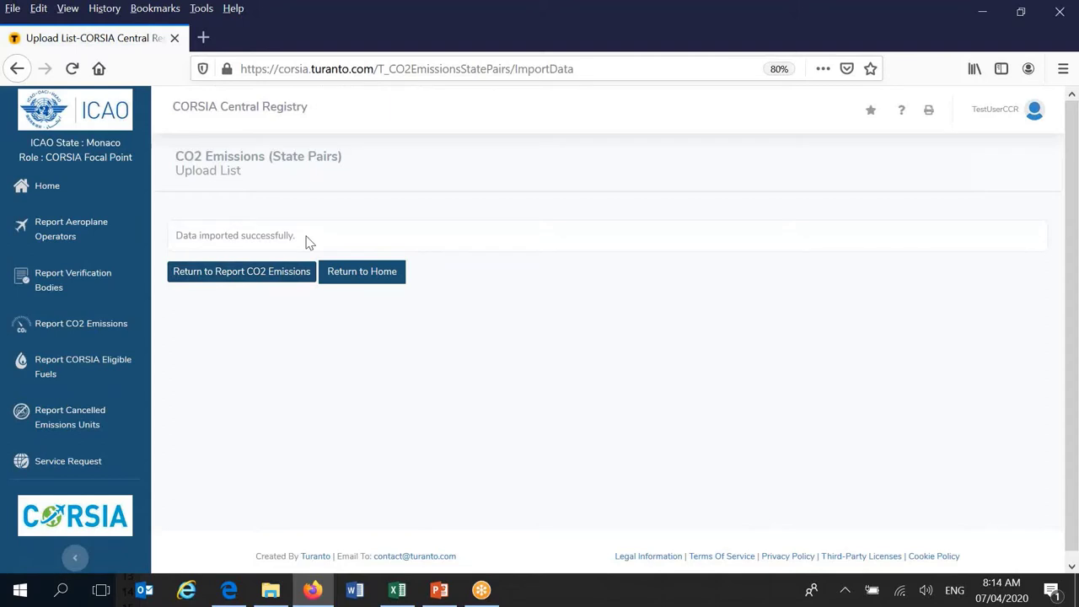
left_click(243, 273)
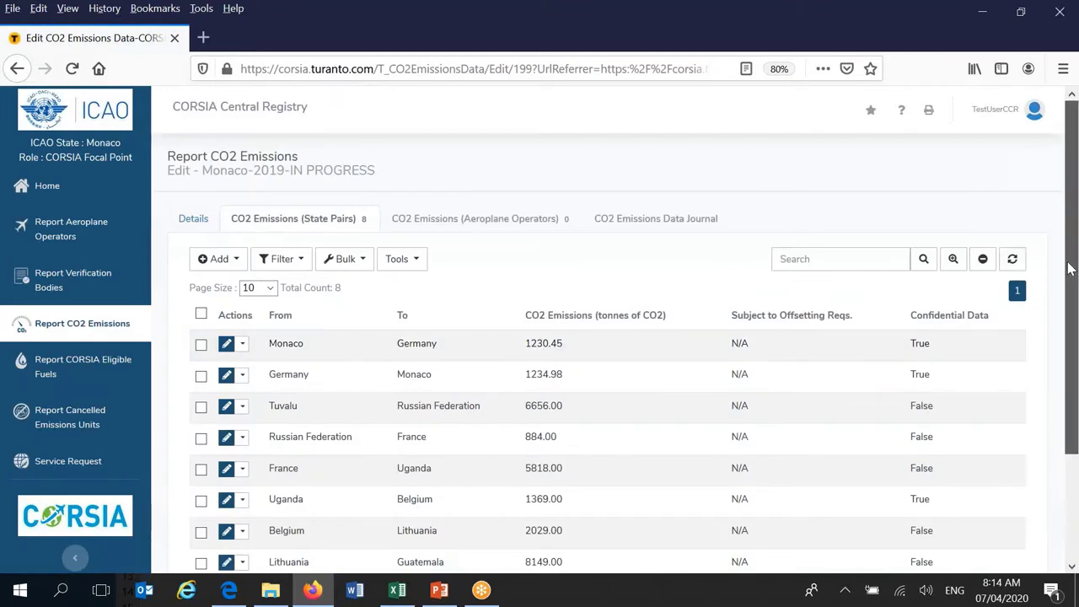
- Review the report's state-pair records and sort them by the From state in descending order
scroll(1070, 268, "down", 1)
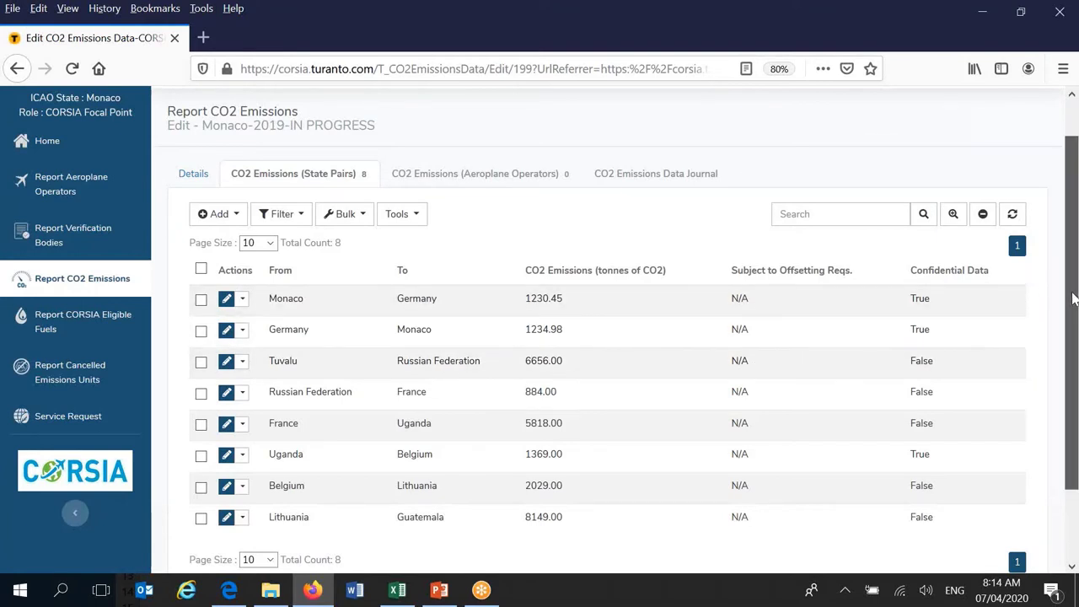
left_click_drag(1074, 297, 1074, 312)
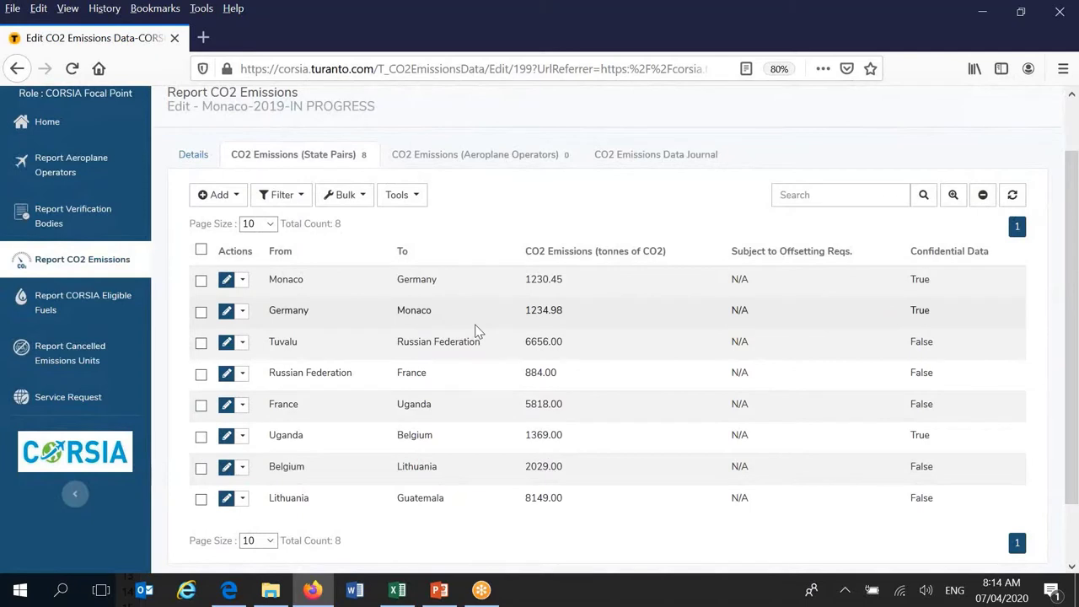
left_click(280, 253)
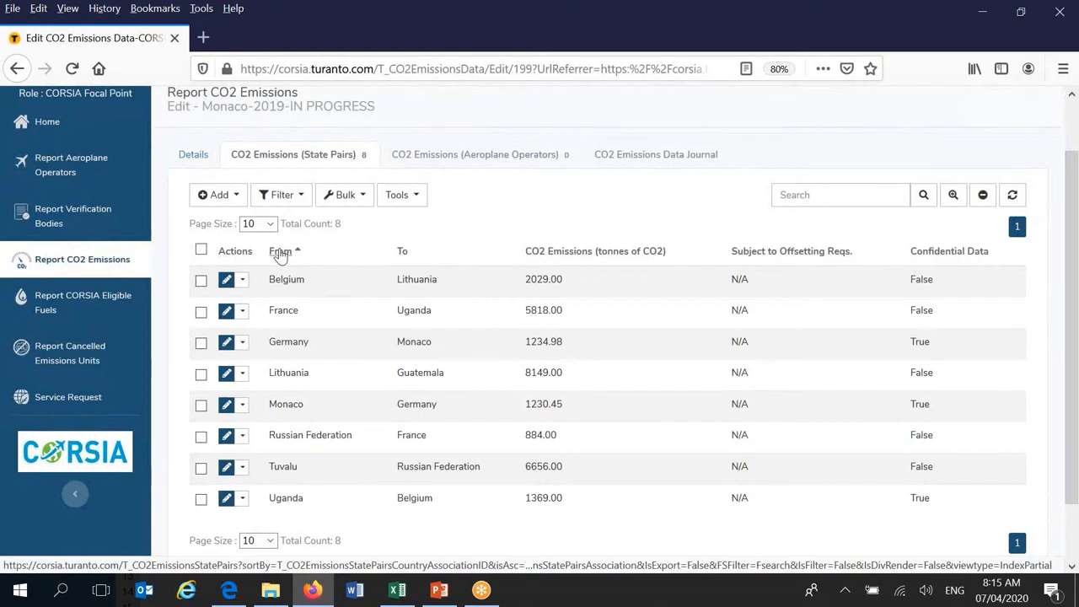
left_click(281, 253)
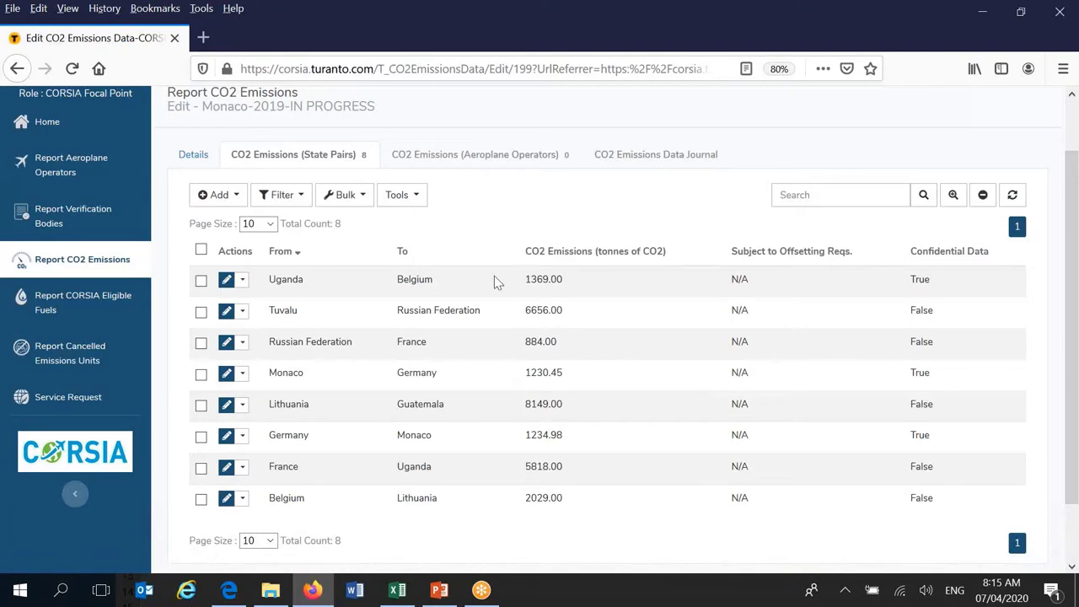
- Switch to Excel to review 4_1_Demo_corr.csv against the imported records, and close the file without saving
mouse_move(397, 594)
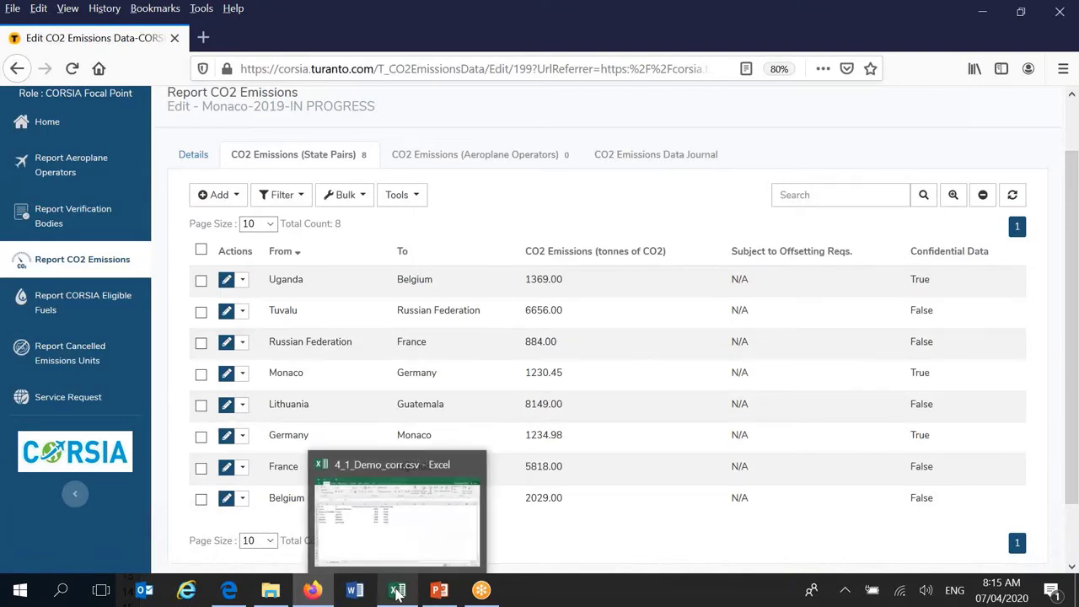
left_click(388, 532)
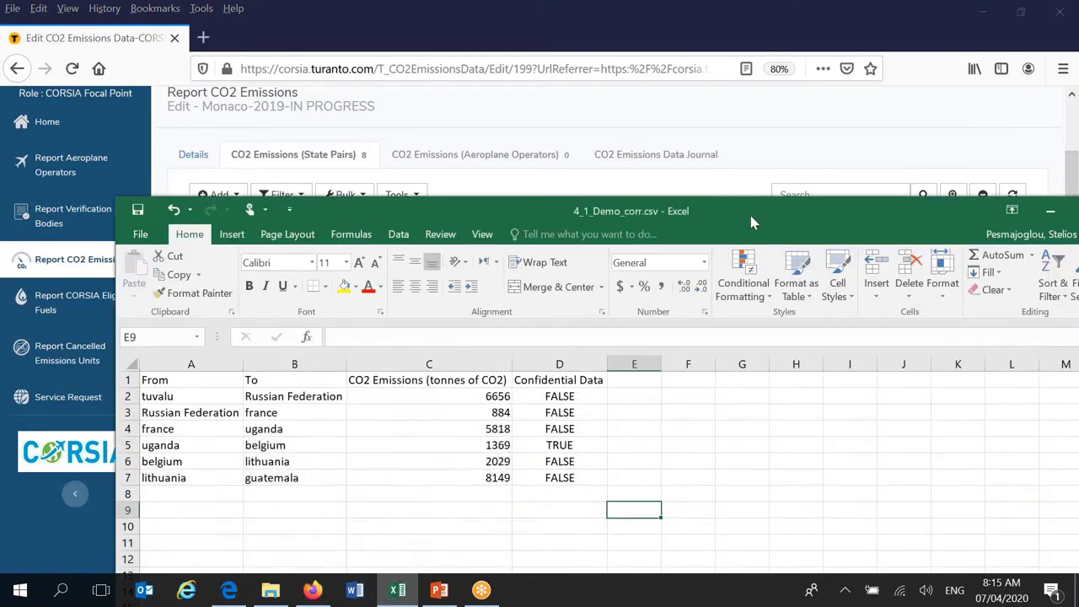
left_click_drag(752, 223, 729, 74)
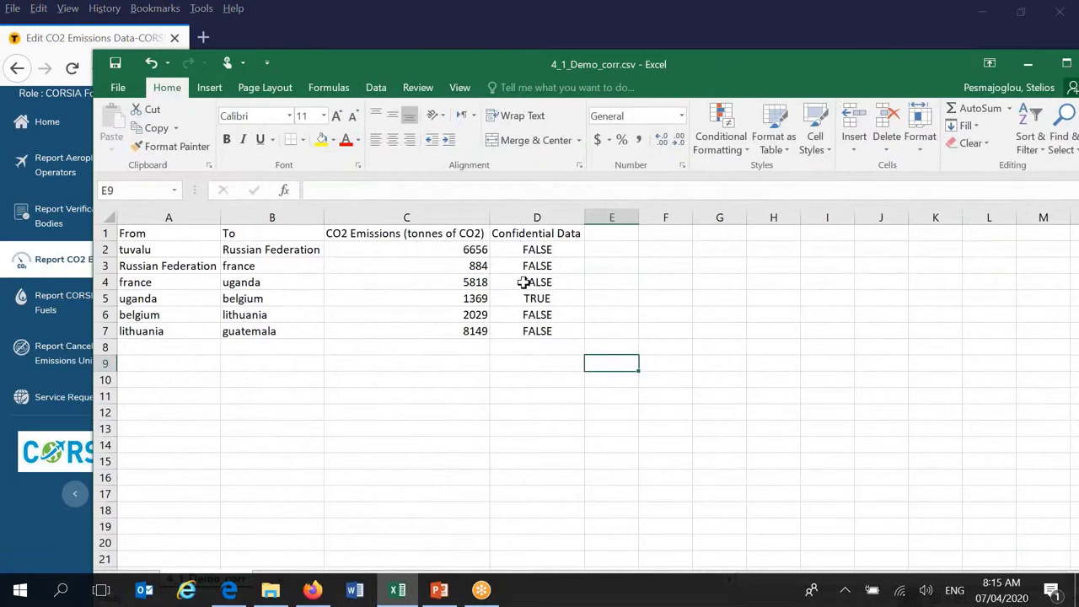
left_click_drag(833, 66, 780, 80)
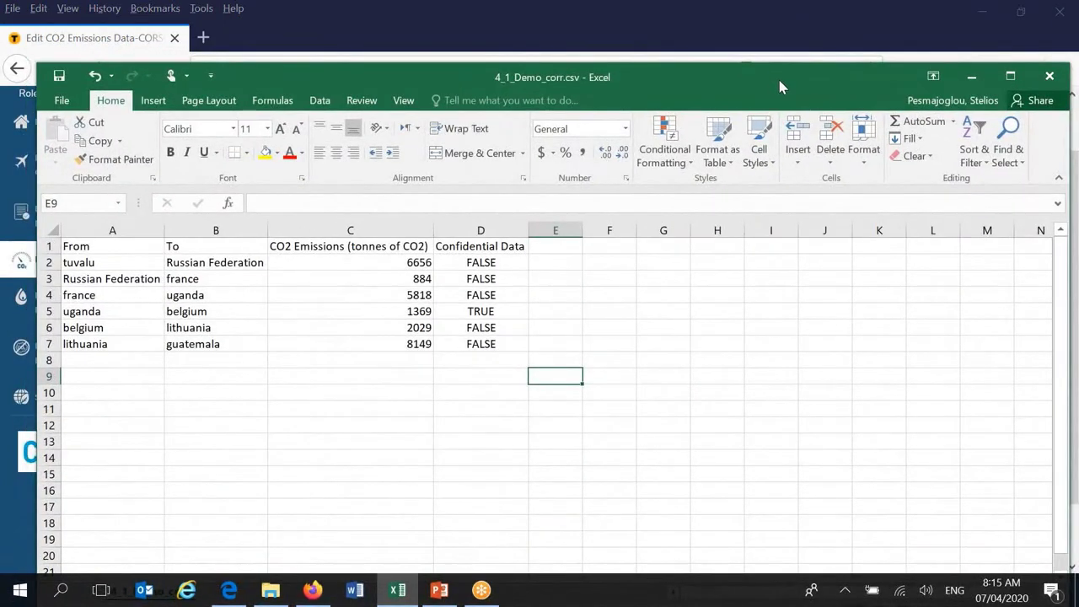
left_click(1050, 78)
left_click(550, 313)
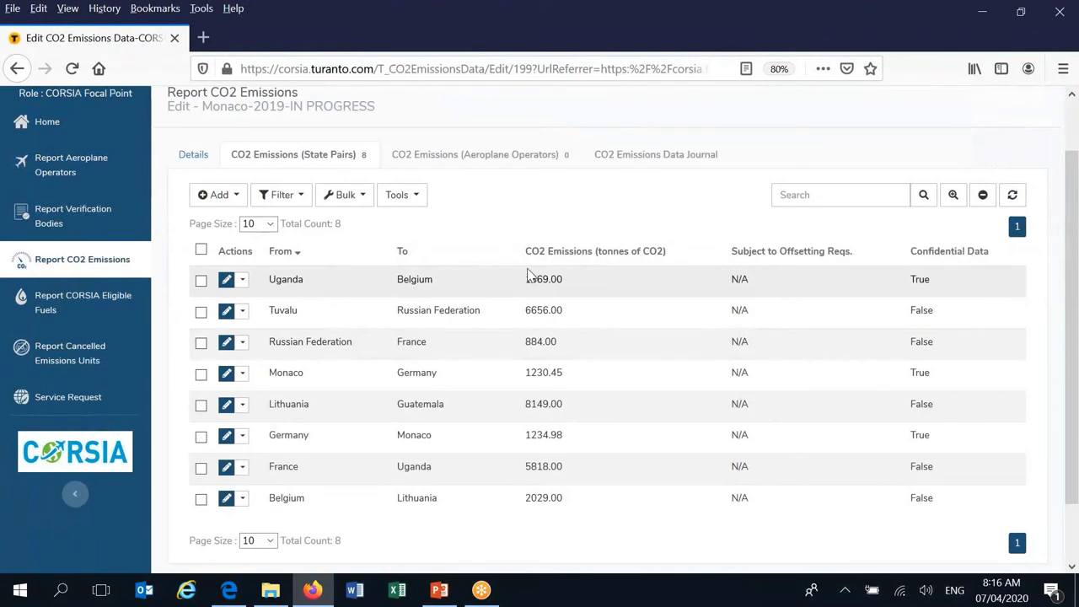
- Try to import state-pair records from 4_3_Demo_err_state_name.csv, uploading it with the default CO2(SP) Mapping
left_click(416, 197)
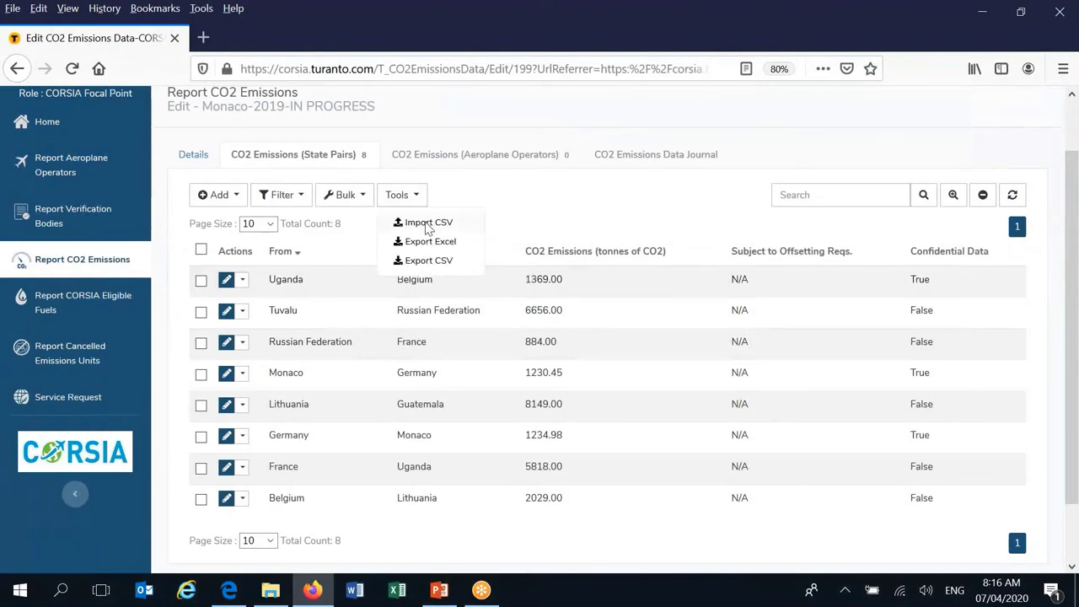
left_click(427, 224)
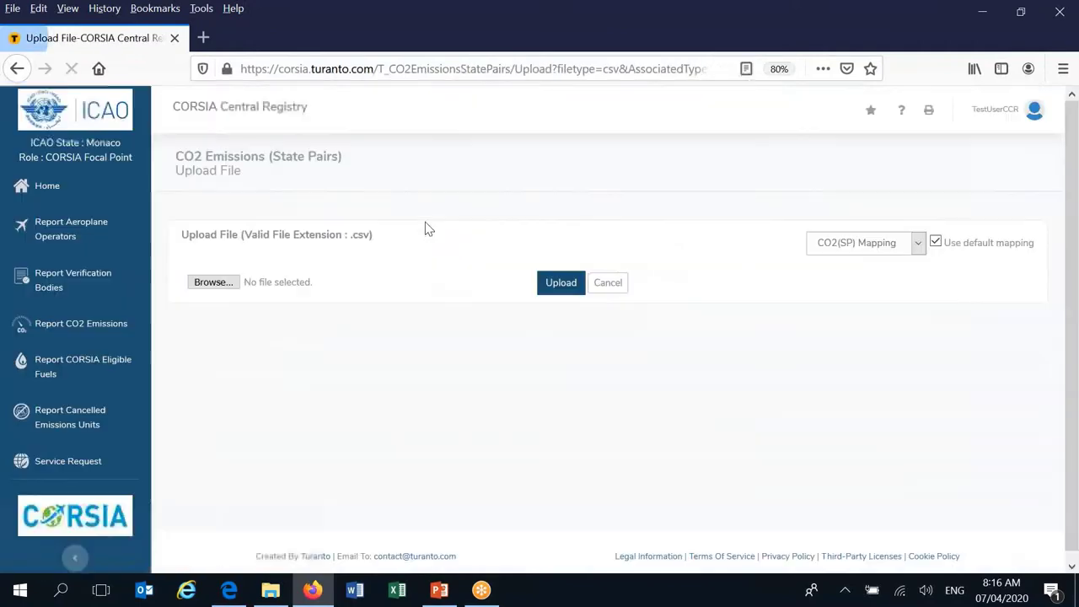
left_click(213, 283)
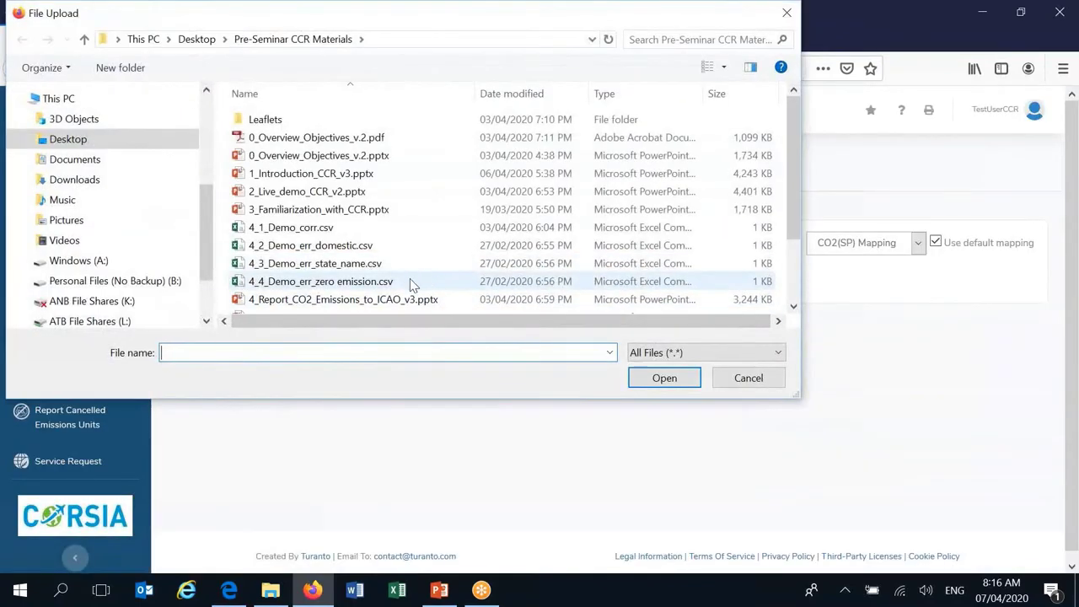
left_click(326, 266)
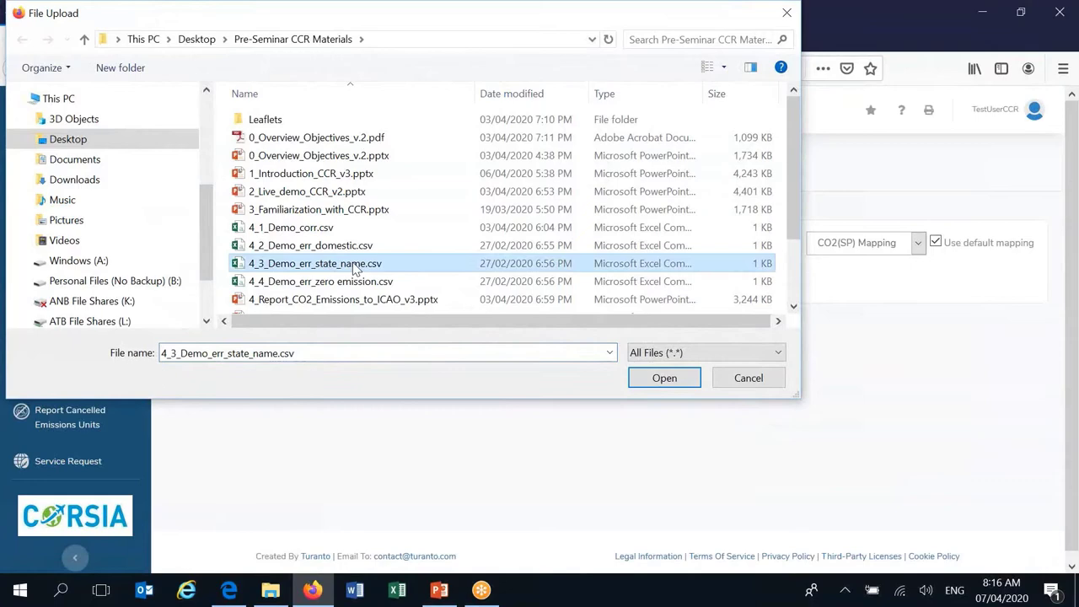
left_click(663, 378)
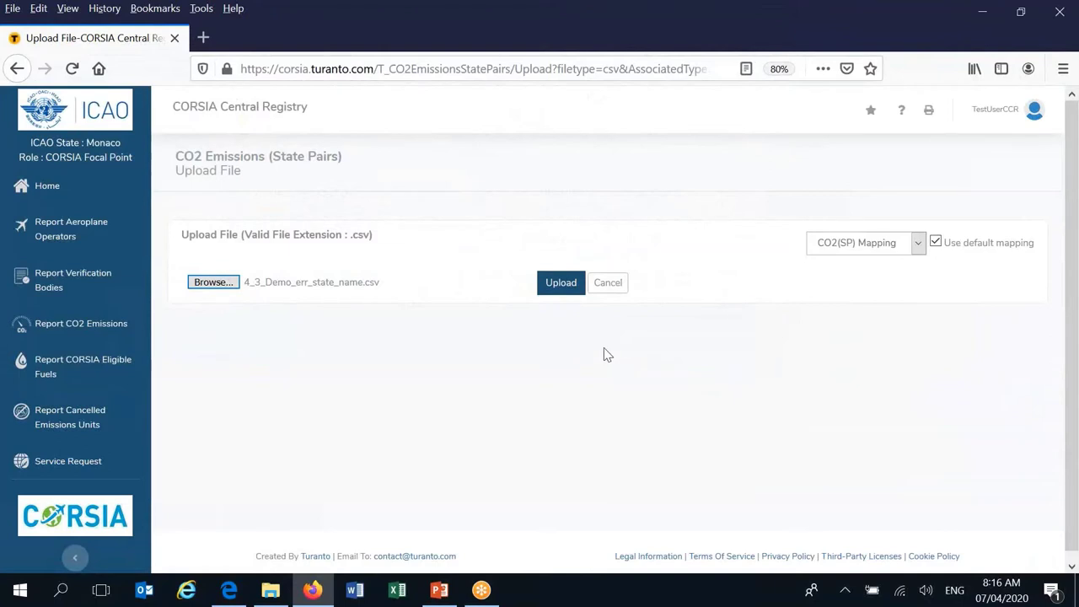
left_click(566, 281)
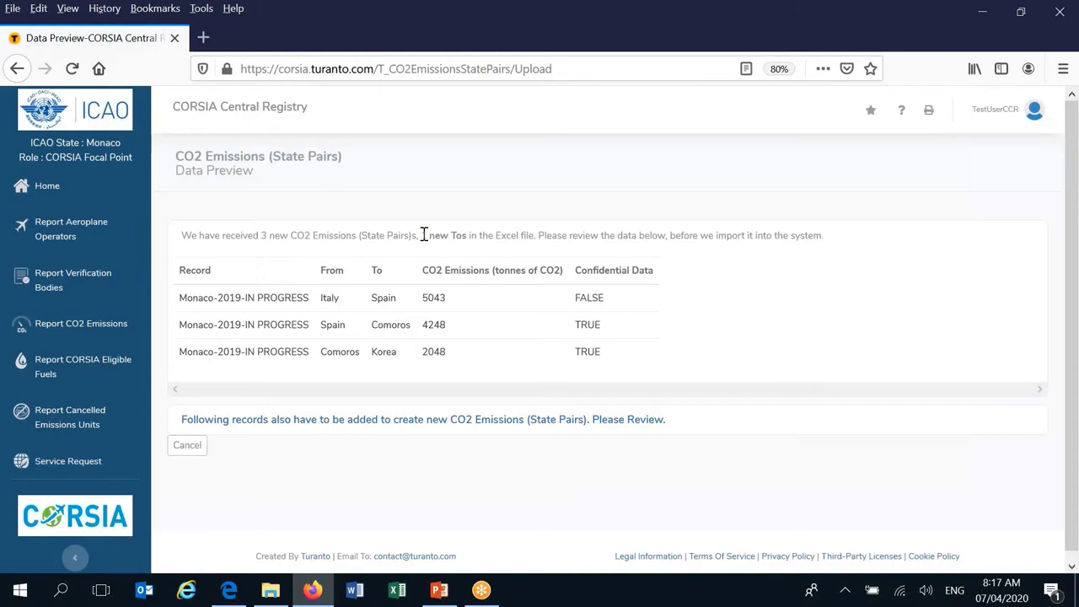
- Examine the import preview's notice about new To records, expand the list of records needing review, and cancel the import
left_click_drag(423, 235, 535, 237)
left_click(510, 237)
left_click_drag(423, 236, 464, 240)
left_click(468, 240)
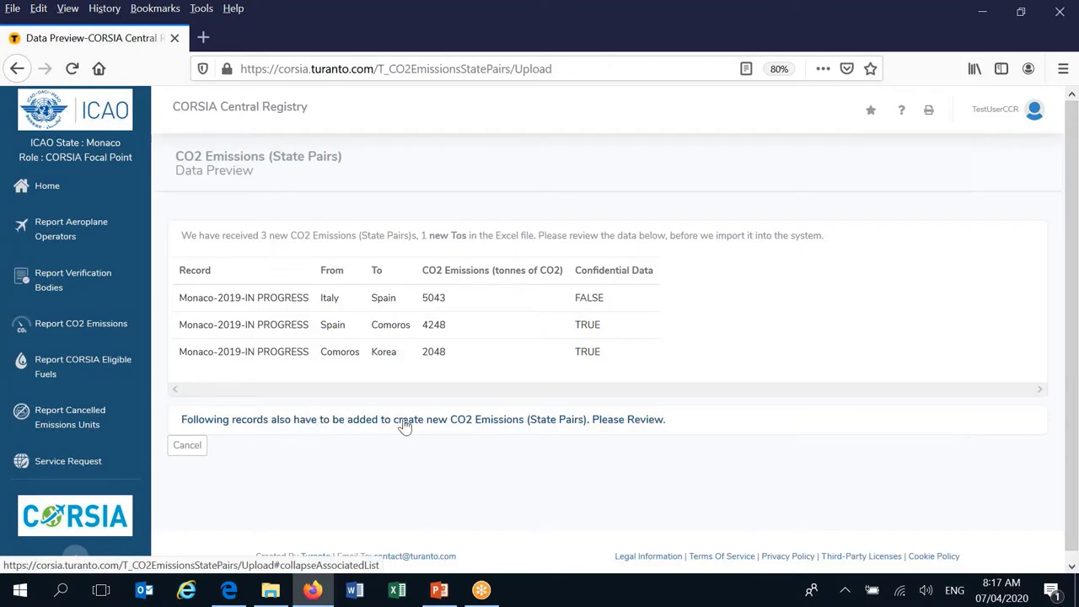
left_click(431, 420)
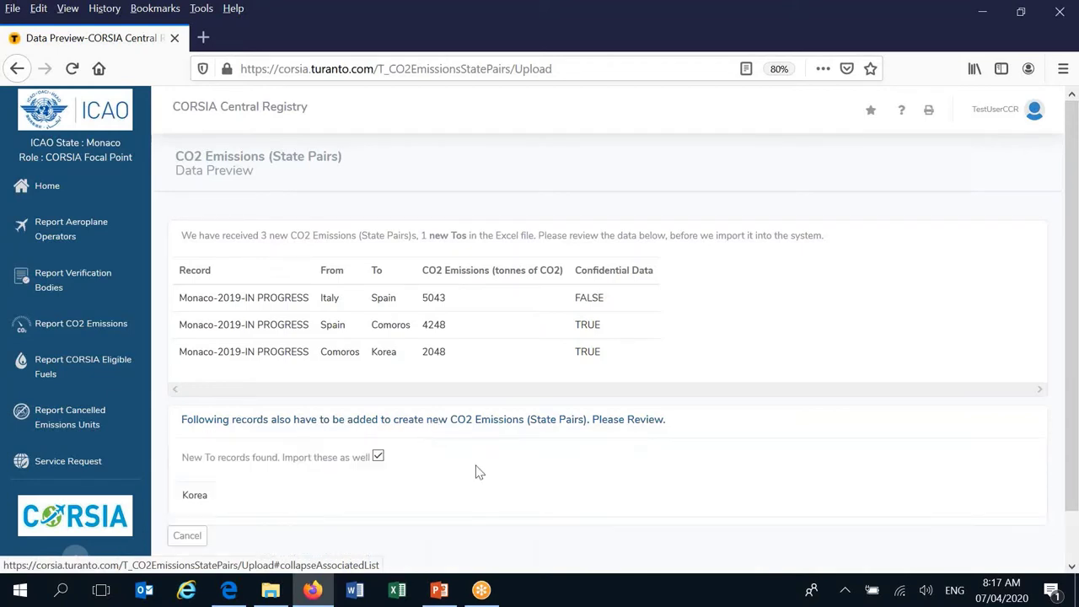
scroll(477, 472, "down", 1)
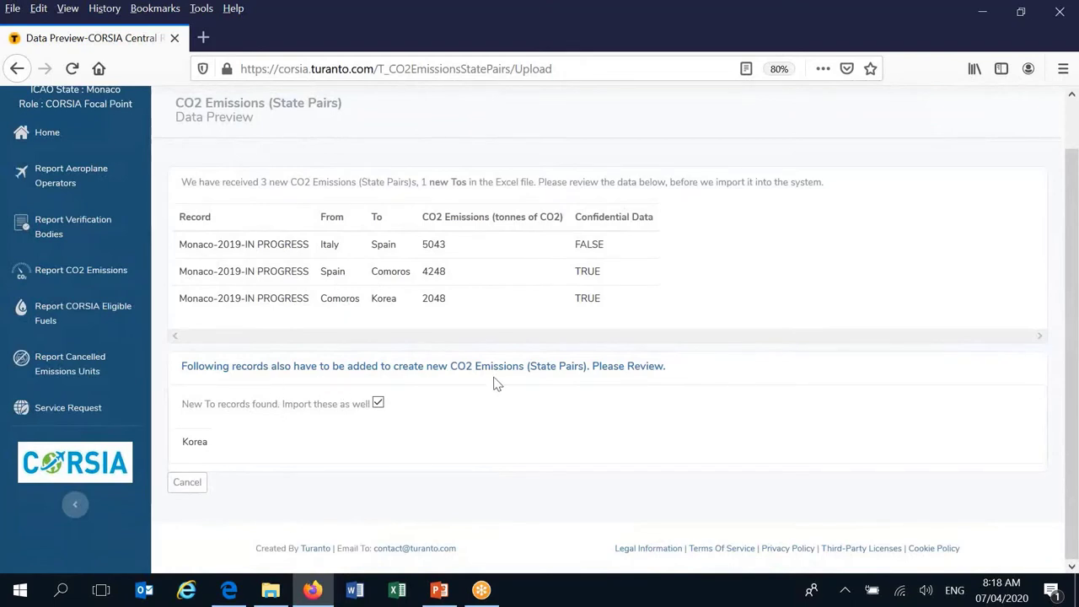
right_click(373, 298)
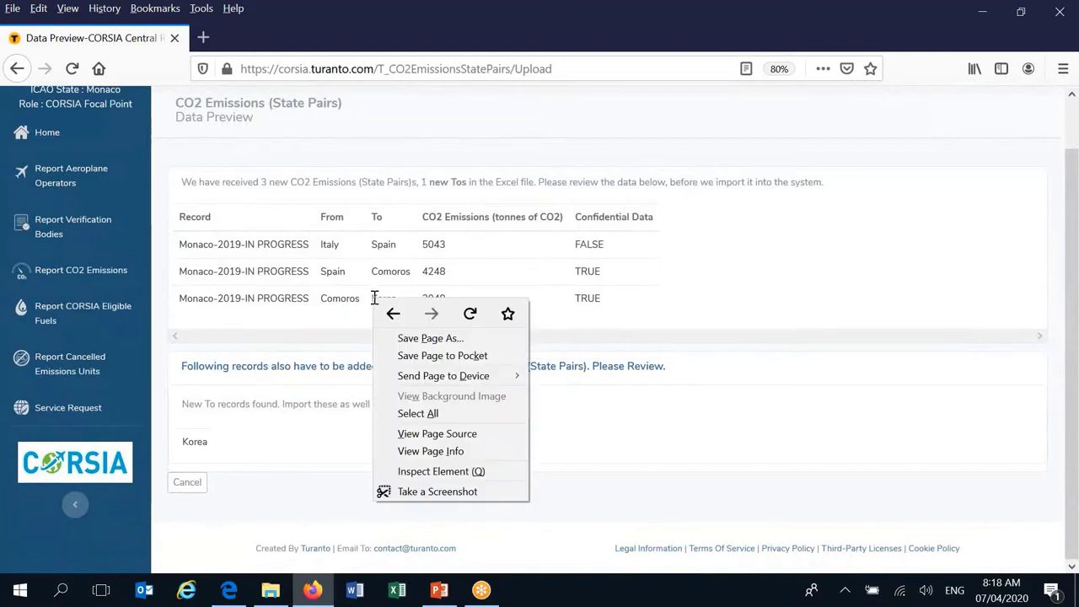
left_click(576, 298)
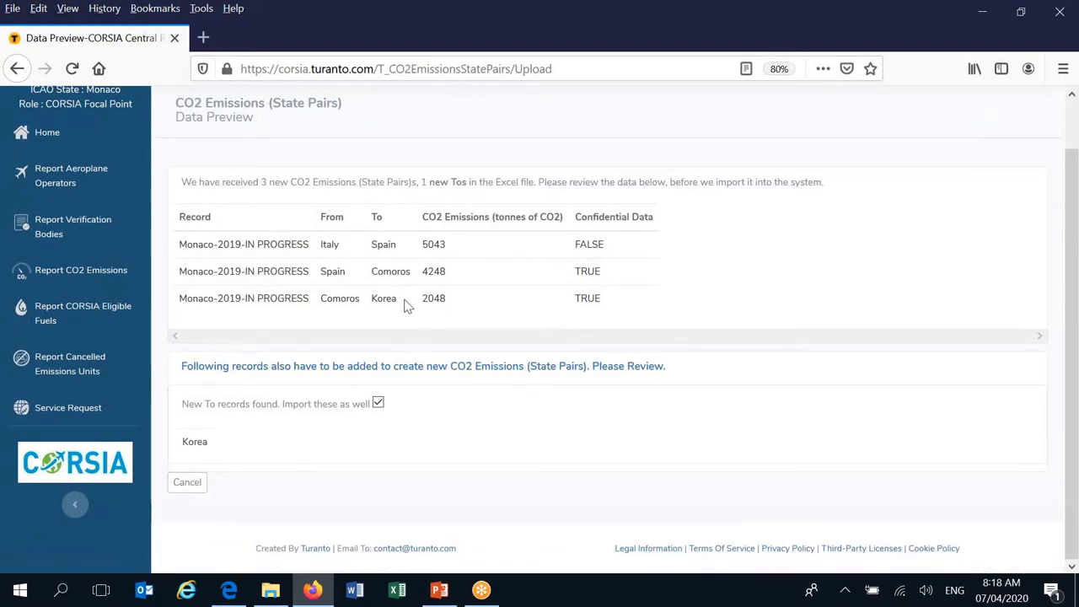
left_click(188, 486)
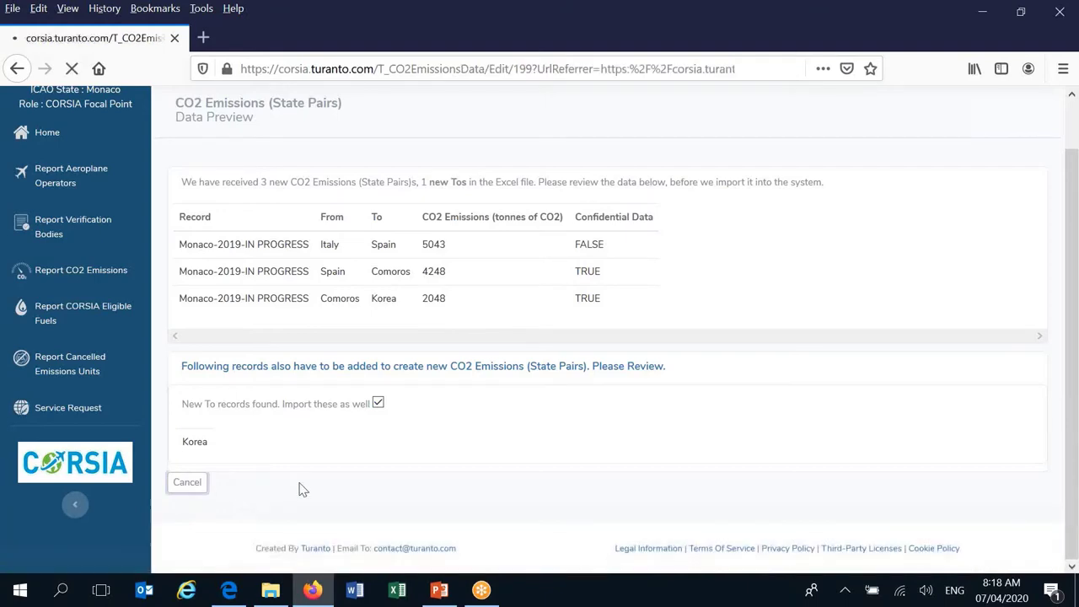
- Open 4_3_Demo_err_state_name.csv from the Pre-Seminar CCR Materials folder in Excel and fit all column widths to their contents
left_click(269, 589)
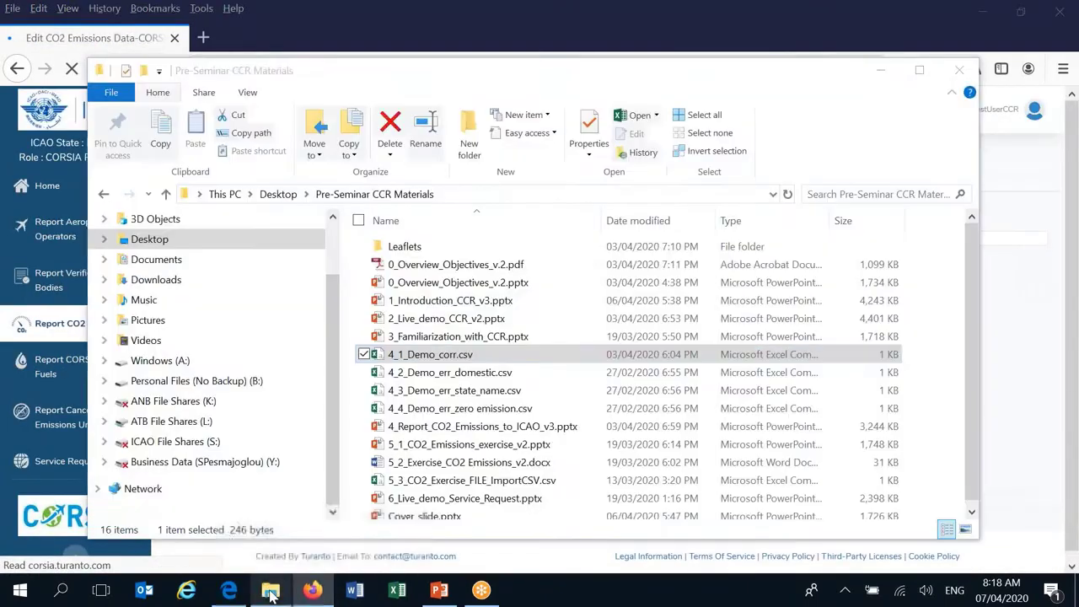
double_click(435, 392)
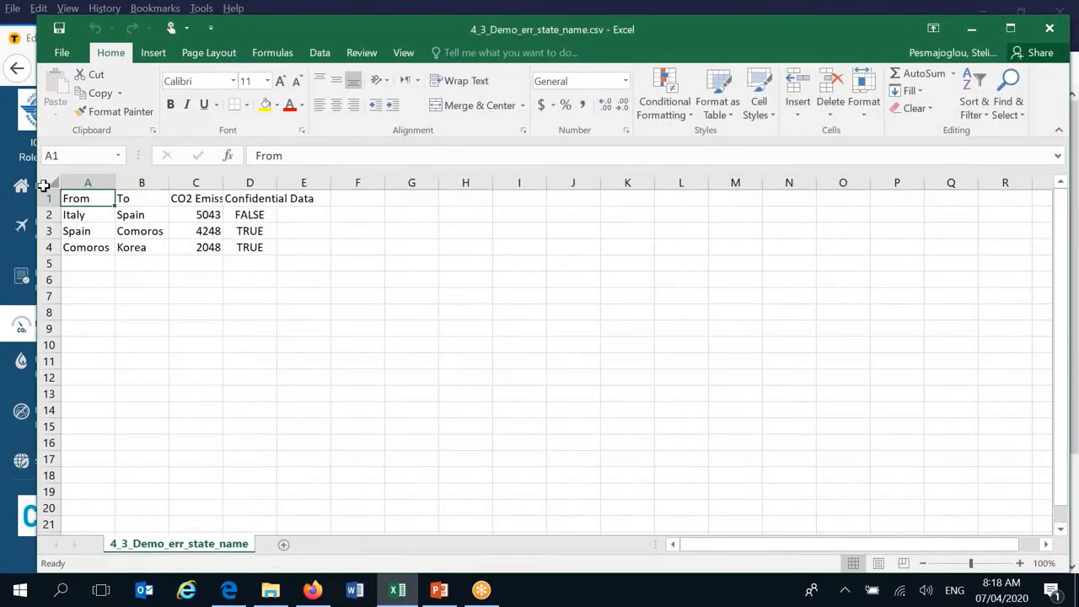
left_click(53, 183)
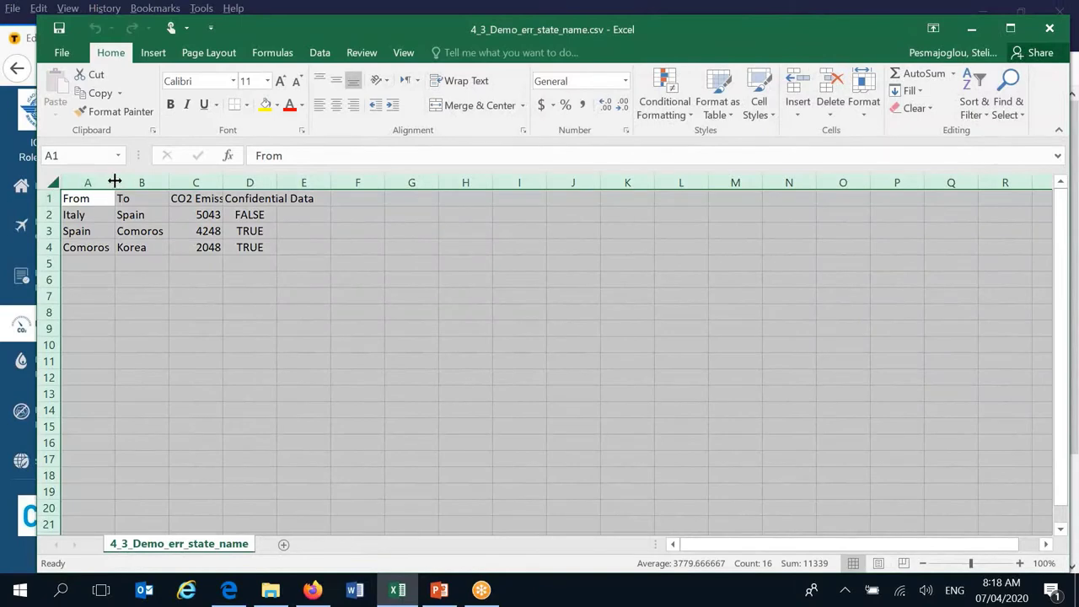
double_click(114, 183)
left_click(485, 298)
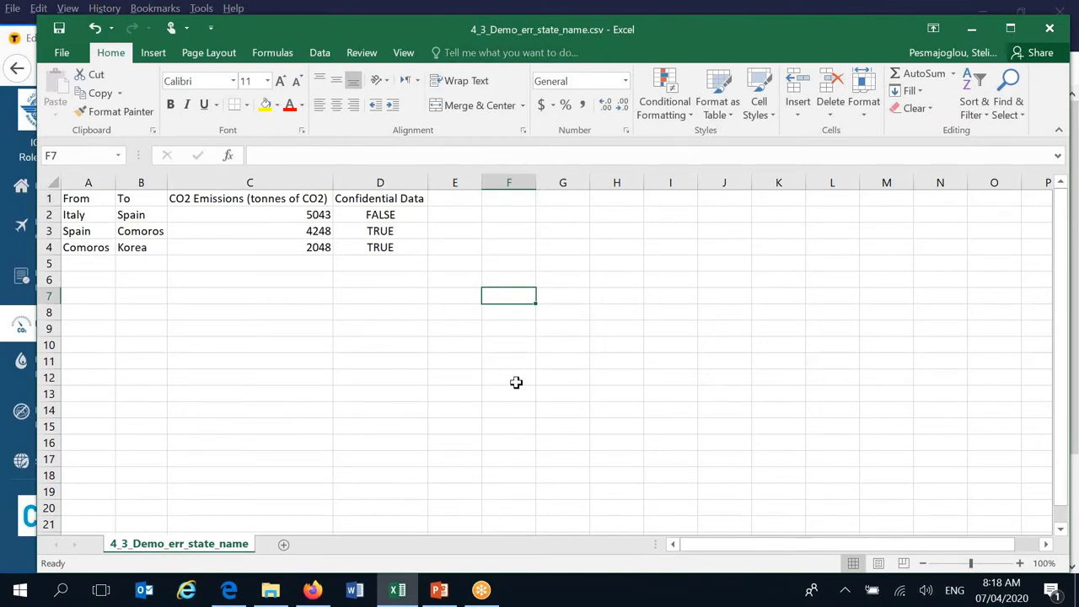
- Correct the To state in cell B4 to Republic of Korea
left_click(122, 244)
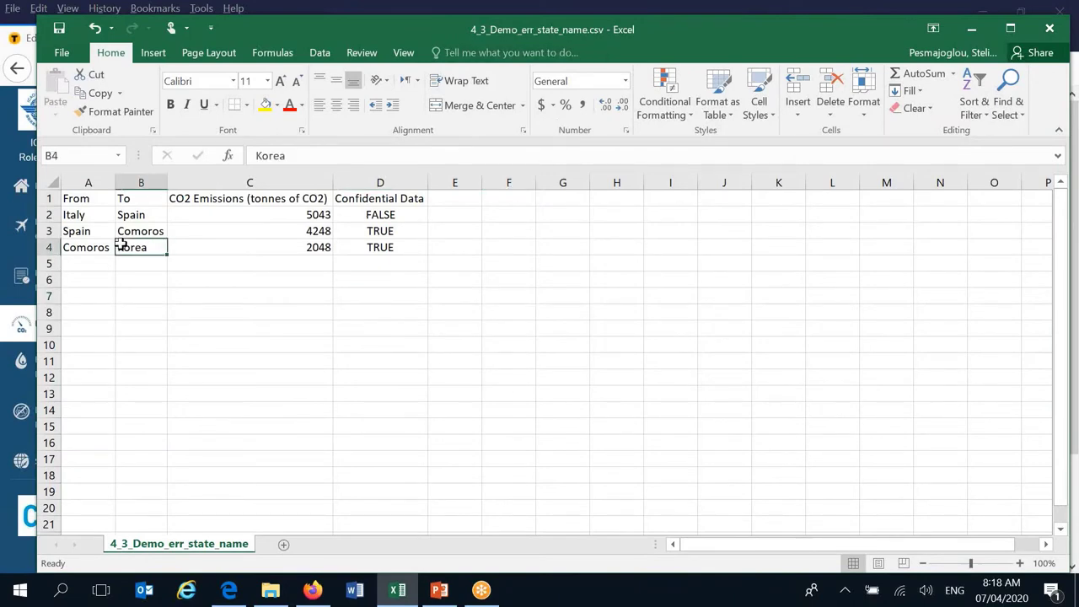
double_click(120, 244)
type("REpubli")
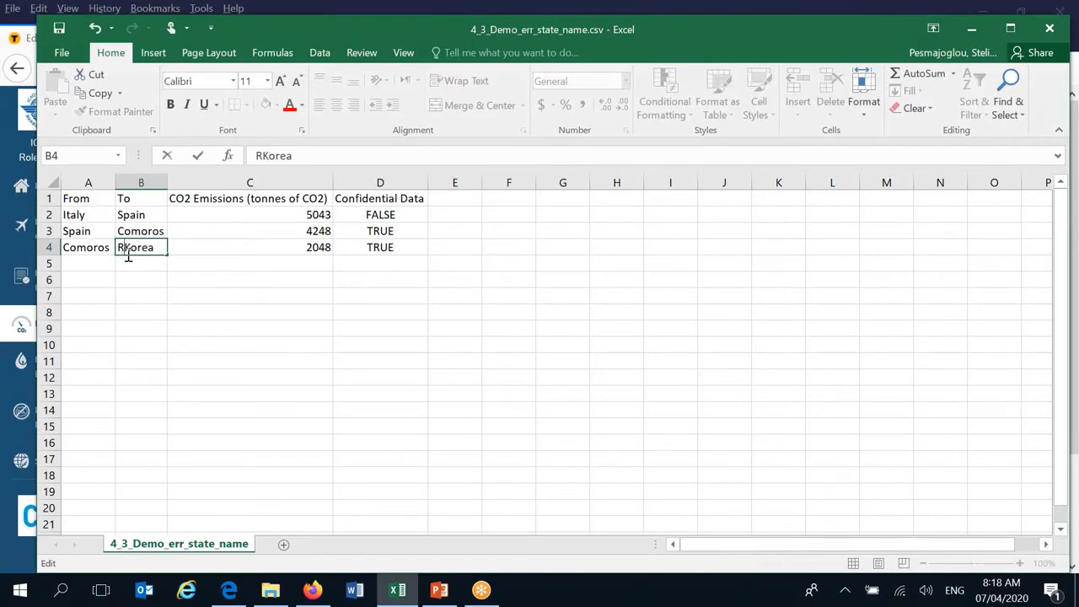
type("c ")
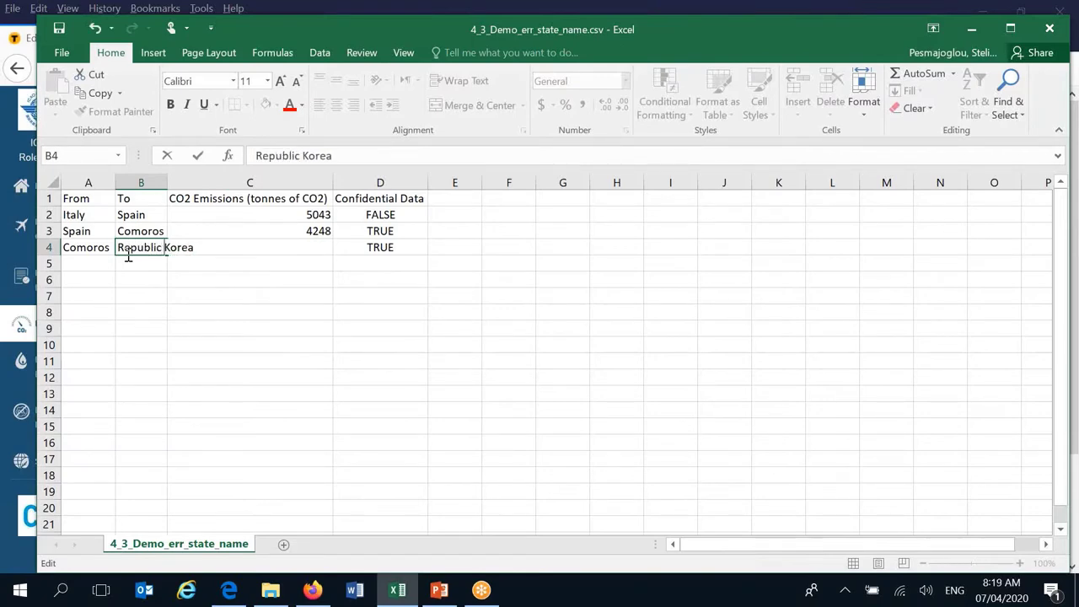
type("ofn")
key("BackSpace")
key("BackSpace")
key("Tab")
type("2048")
left_click(198, 277)
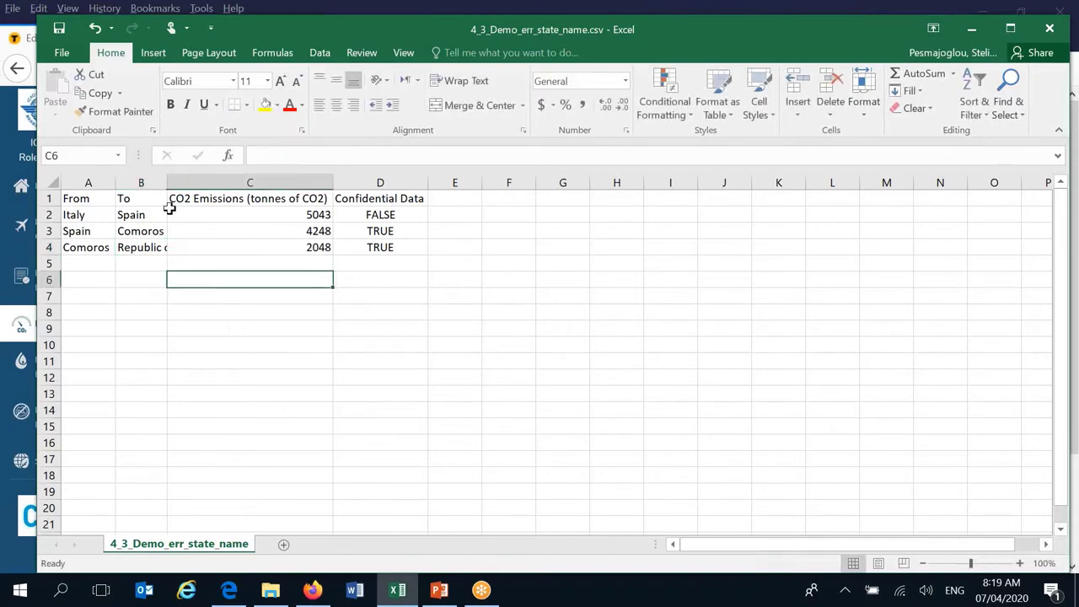
- Widen the To column to show the full state name and save the file, keeping the CSV (Comma delimited) format
left_click_drag(168, 188, 224, 207)
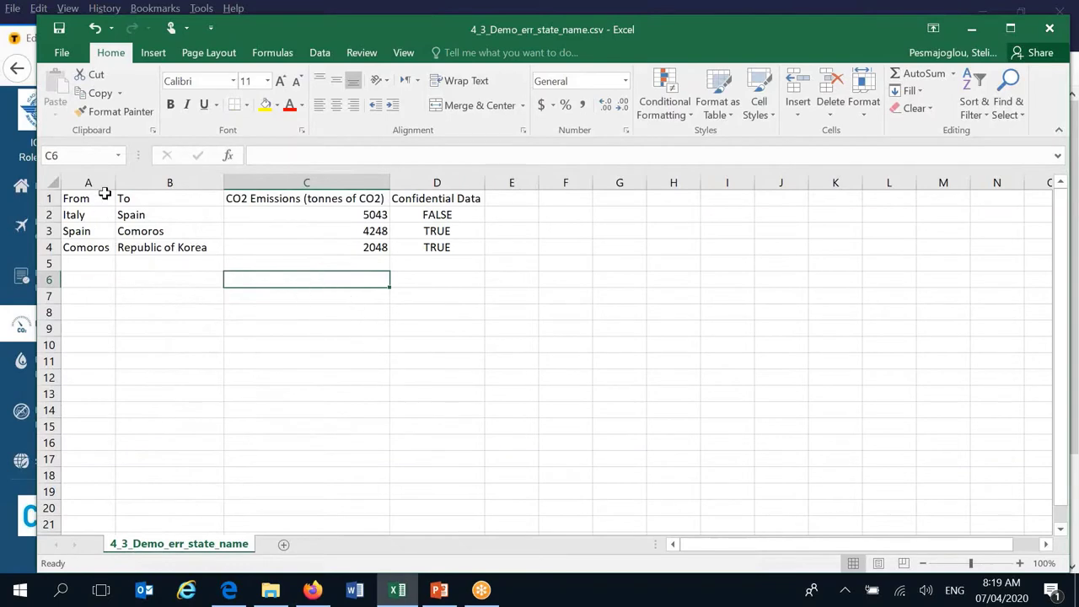
left_click(60, 31)
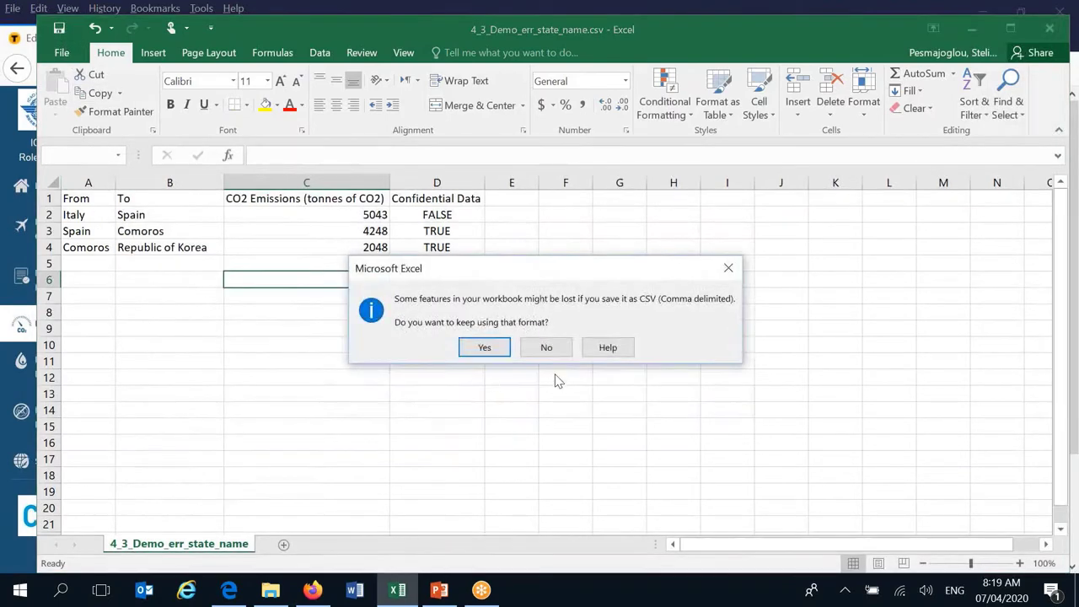
left_click(482, 348)
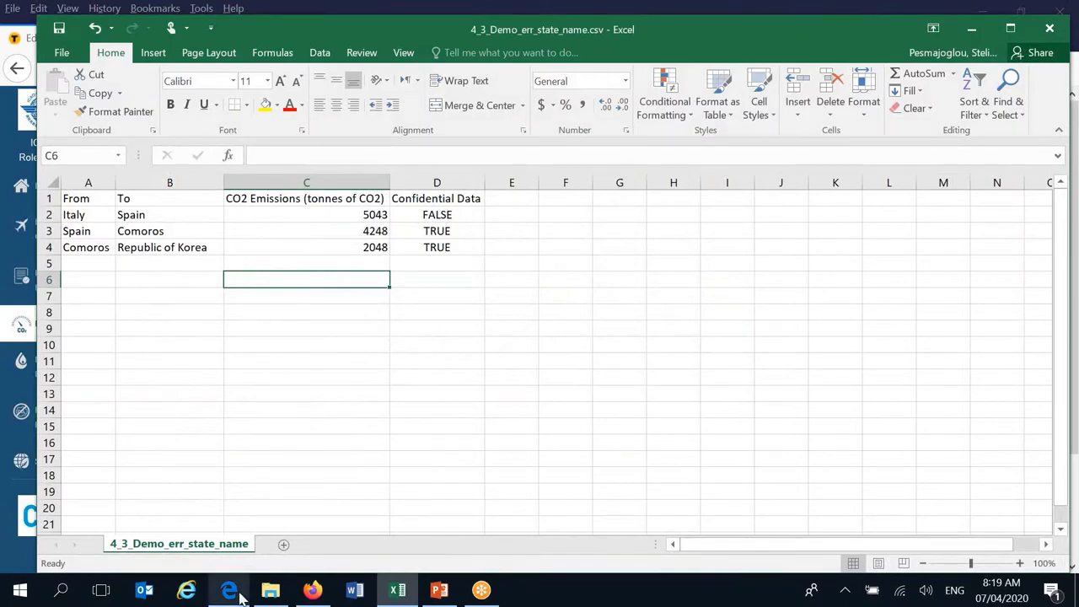
- Switch to the registry in Firefox and upload 4_3_Demo_err_state_name.csv through the state-pair CSV import, keeping the default mapping
left_click(313, 591)
left_click(416, 263)
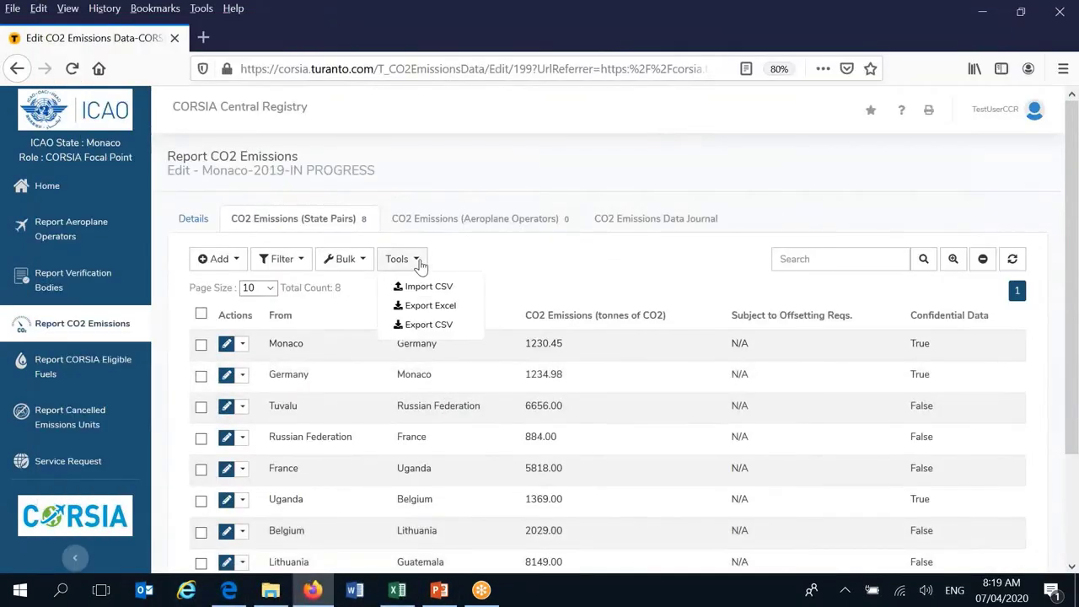
left_click(421, 289)
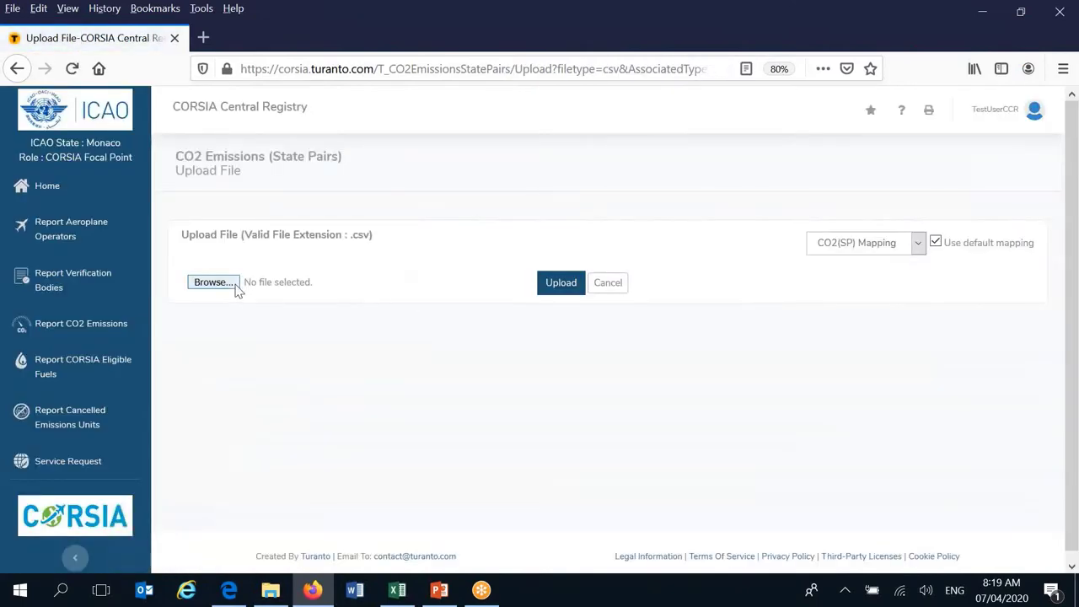
left_click(212, 282)
left_click(312, 265)
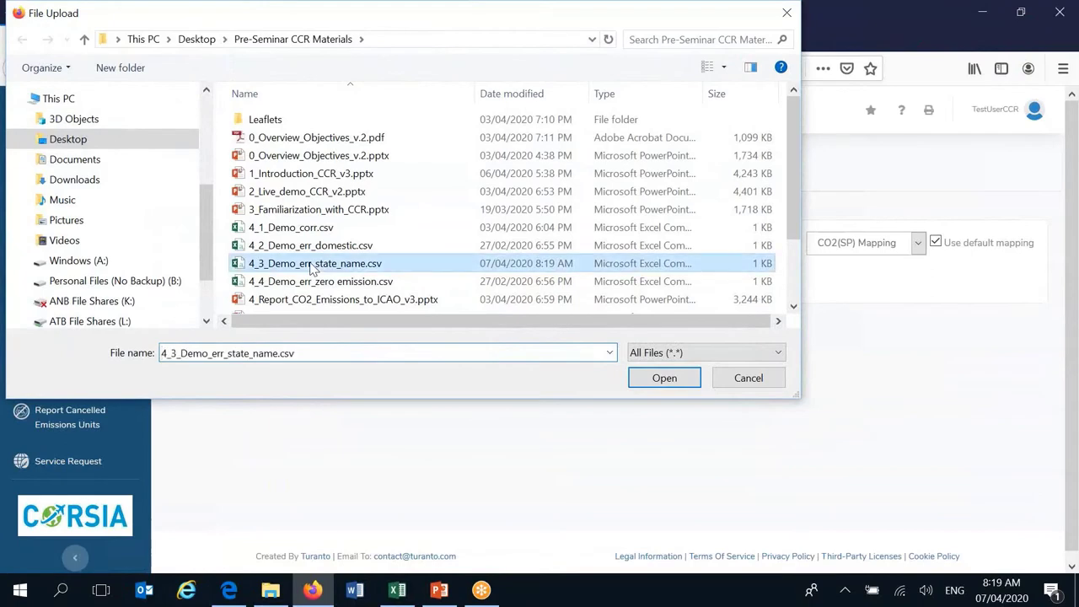
left_click(660, 381)
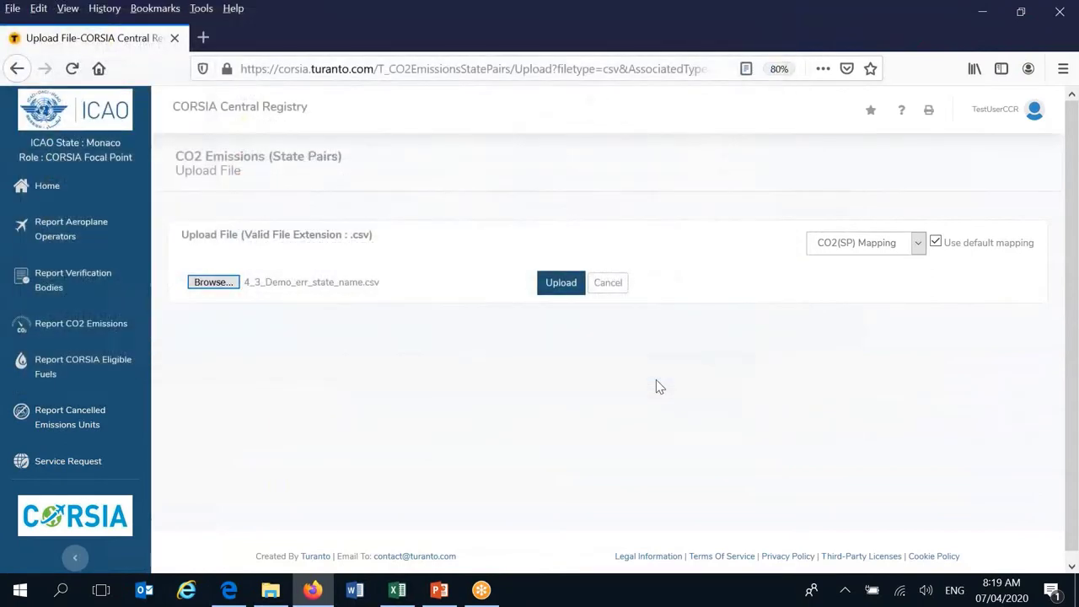
left_click(560, 284)
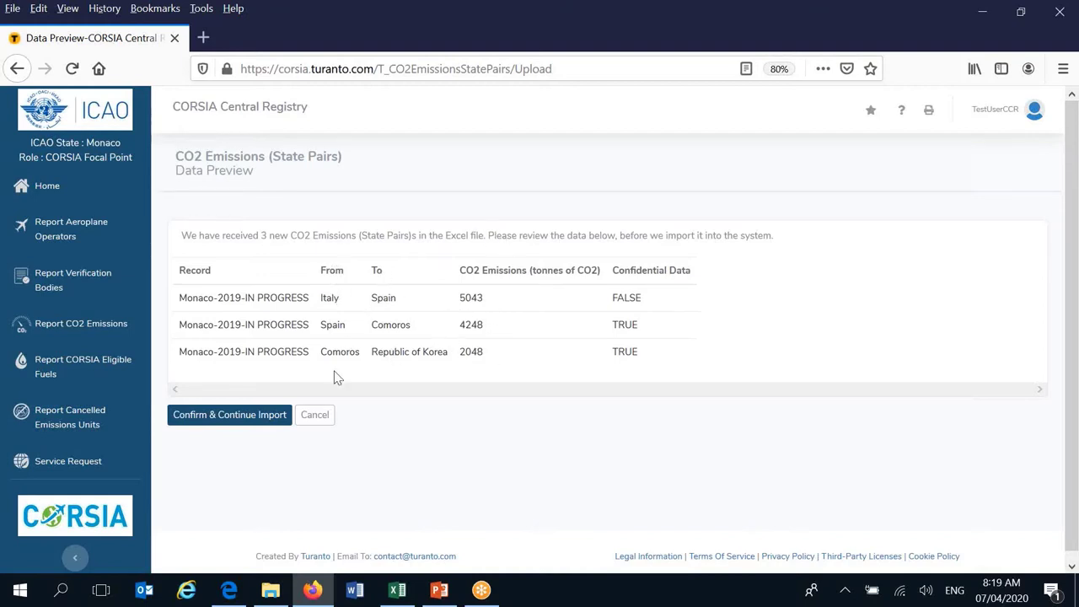
- Confirm the import of the previewed state-pair records and return to the CO2 emissions report
left_click(236, 419)
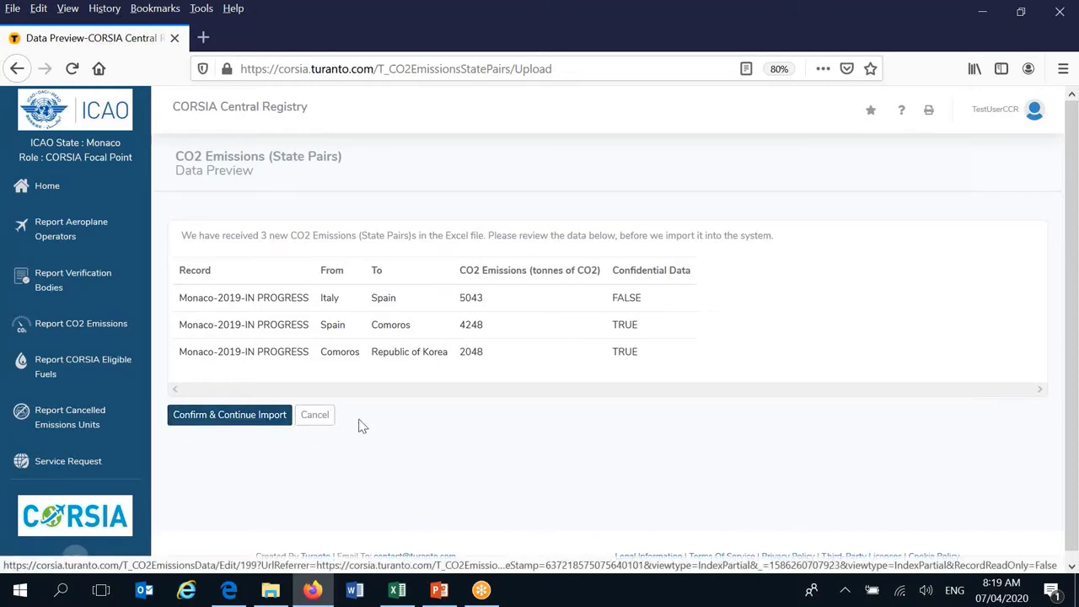
left_click(237, 419)
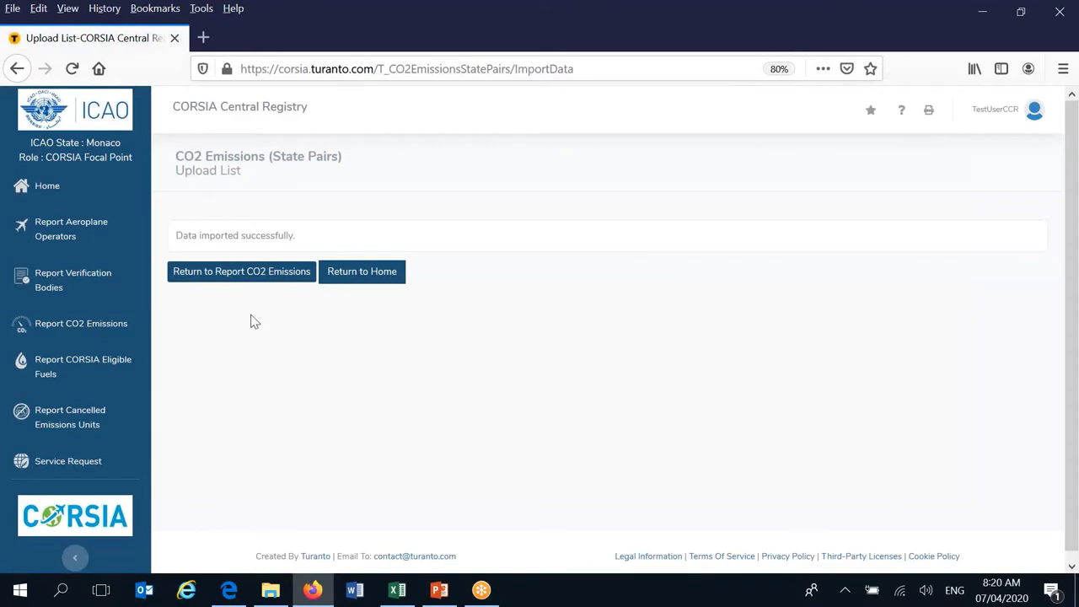
left_click(260, 273)
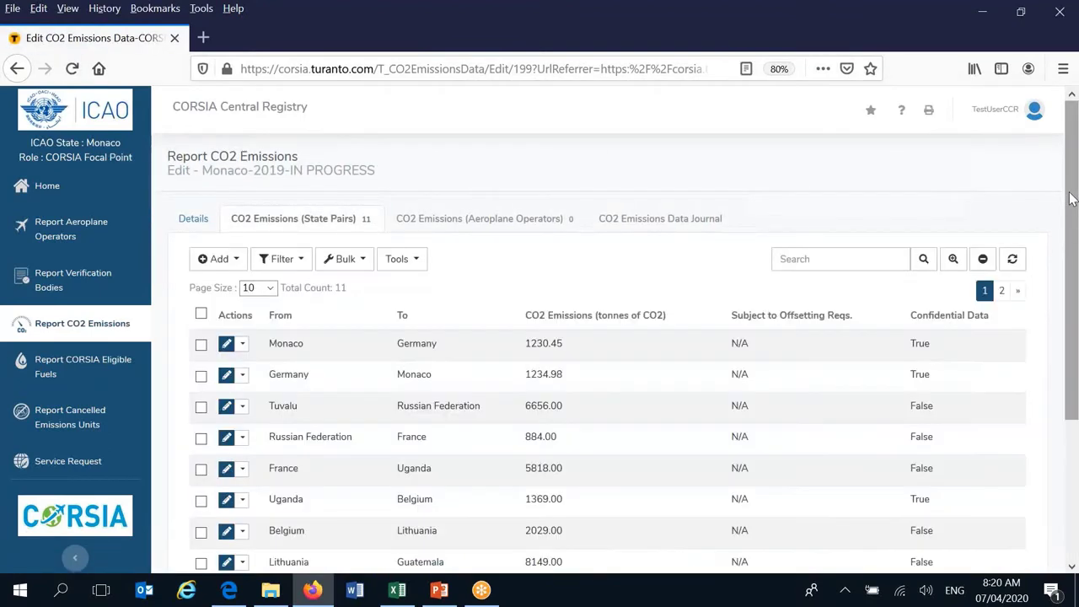
- Set the state-pair list to show 50 records per page and review the complete list
left_click_drag(1071, 198, 1075, 303)
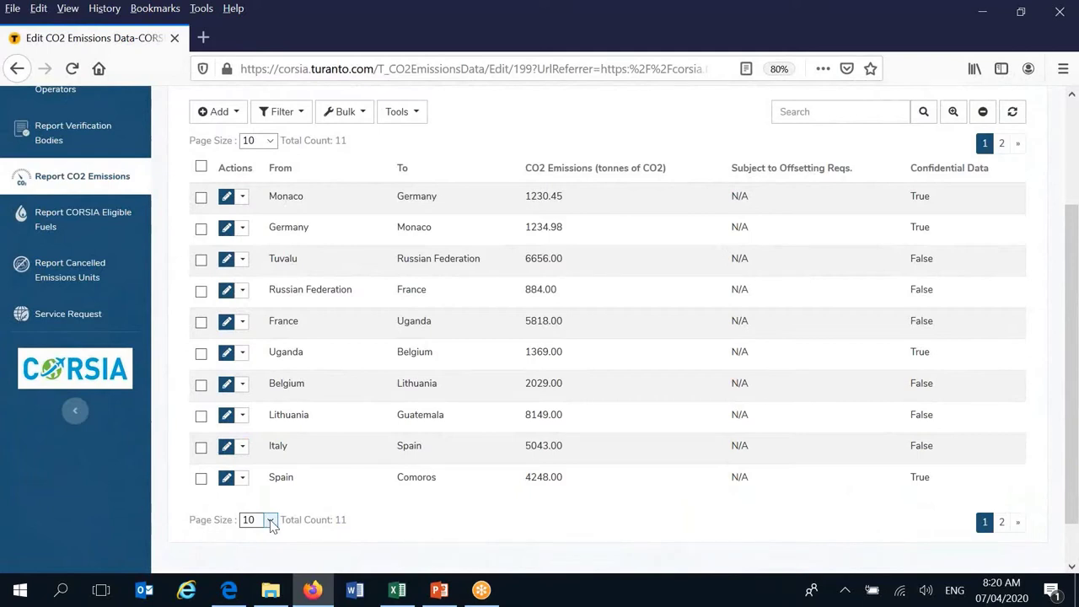
left_click(271, 520)
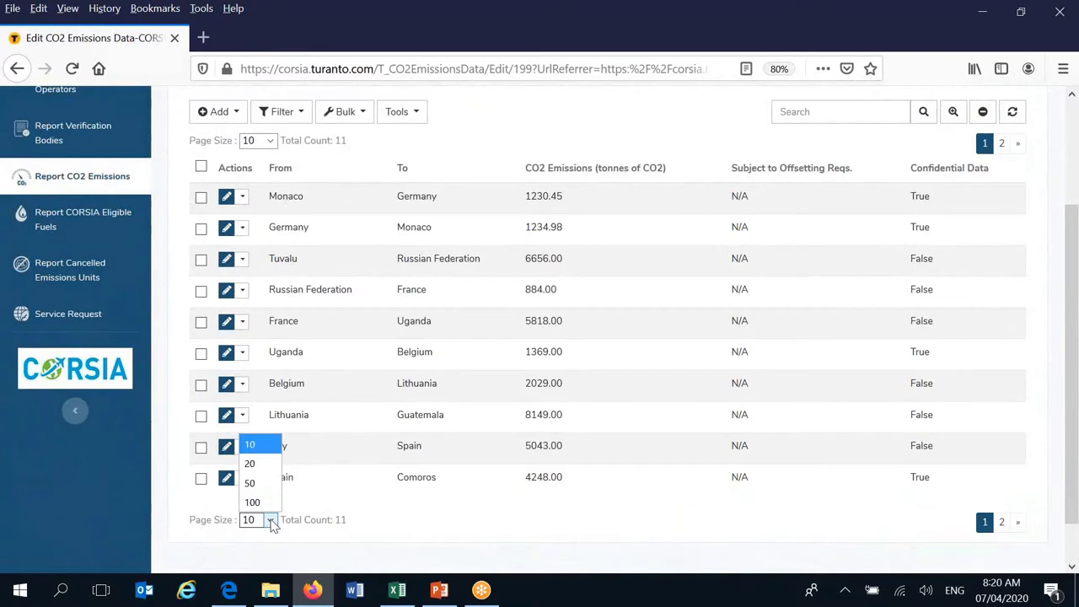
left_click(253, 483)
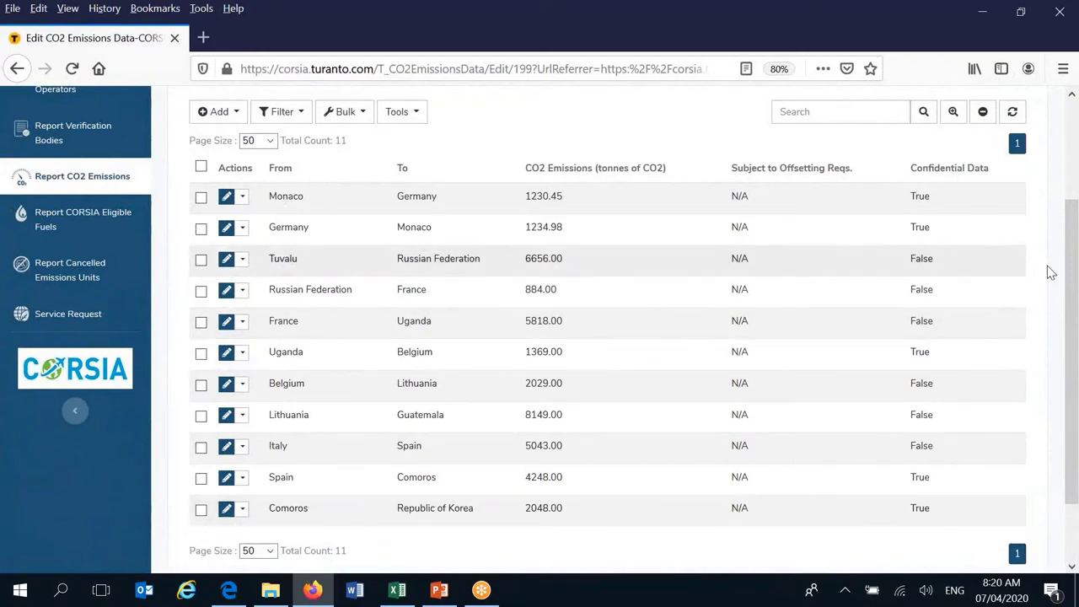
left_click_drag(1069, 268, 1069, 306)
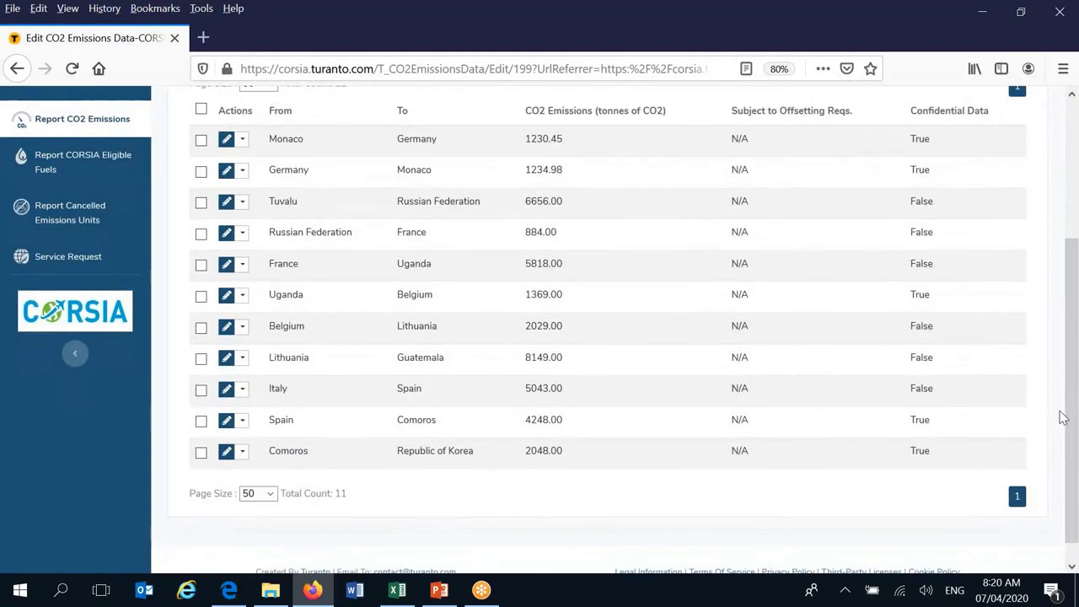
- Set the page size back to 10, view the second page of state pairs, and return to the first page
left_click(270, 494)
left_click(251, 418)
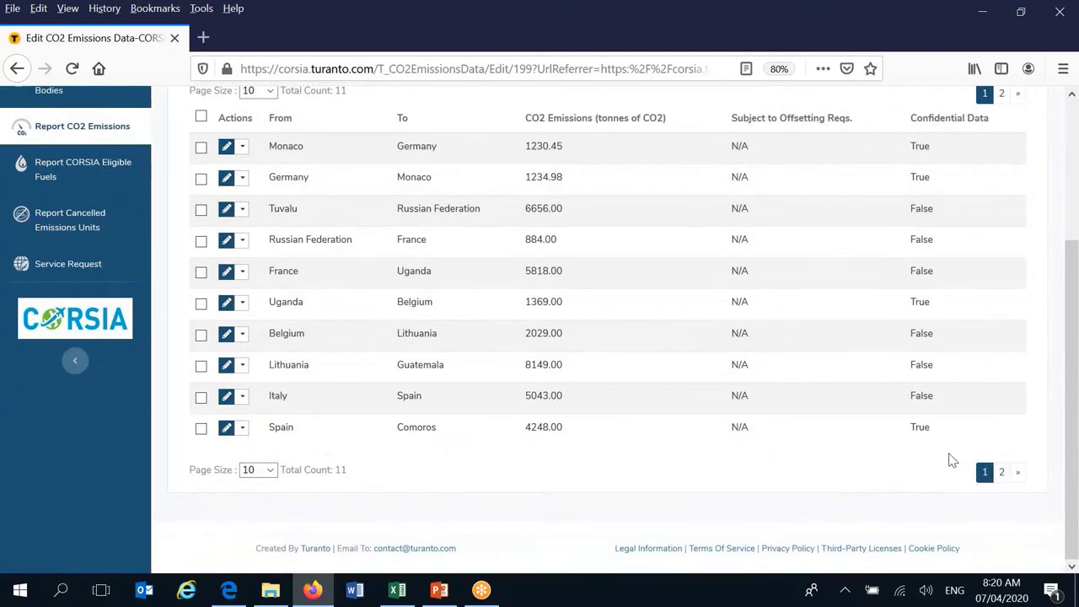
left_click(1003, 474)
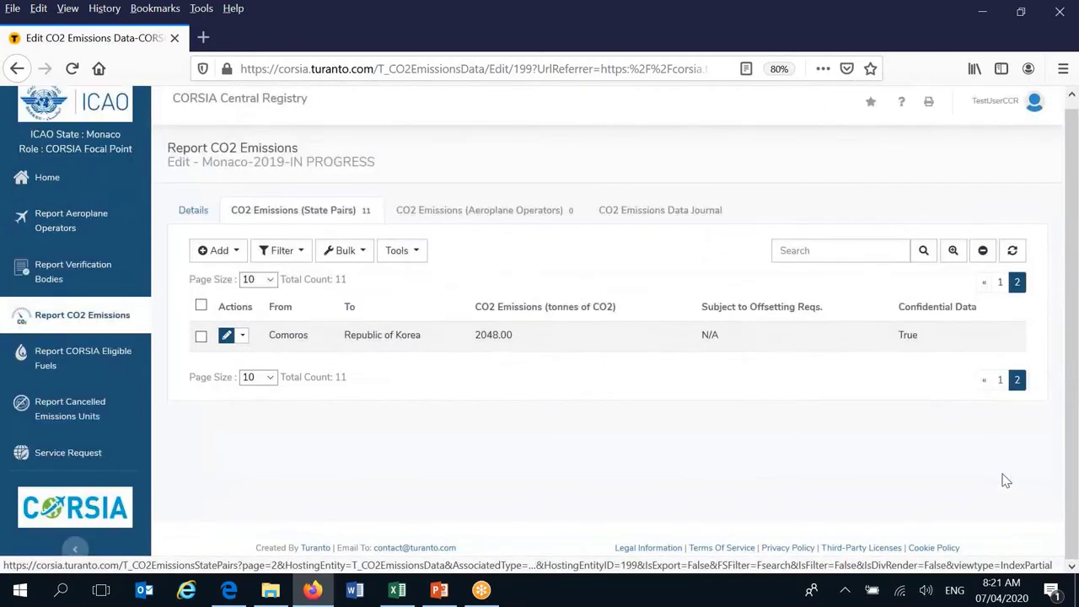
left_click(1001, 381)
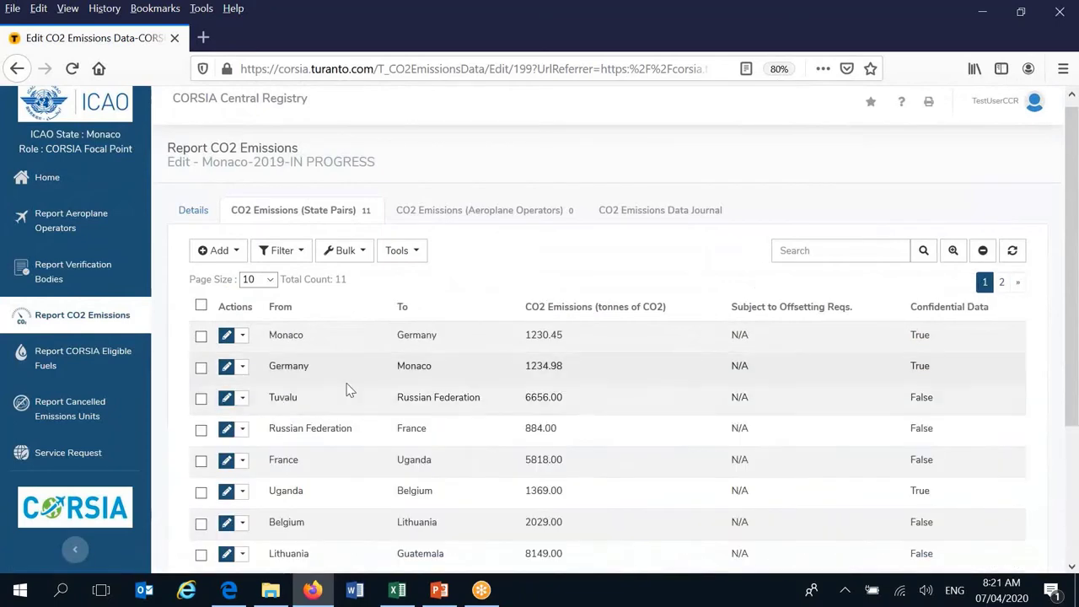
left_click_drag(1071, 322, 1043, 452)
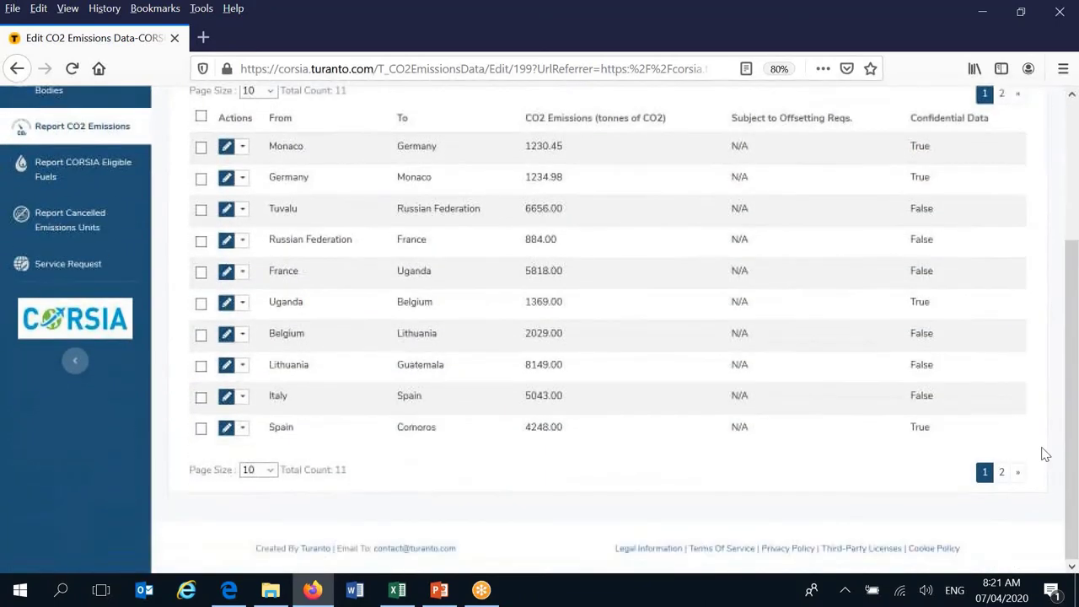
left_click(269, 470)
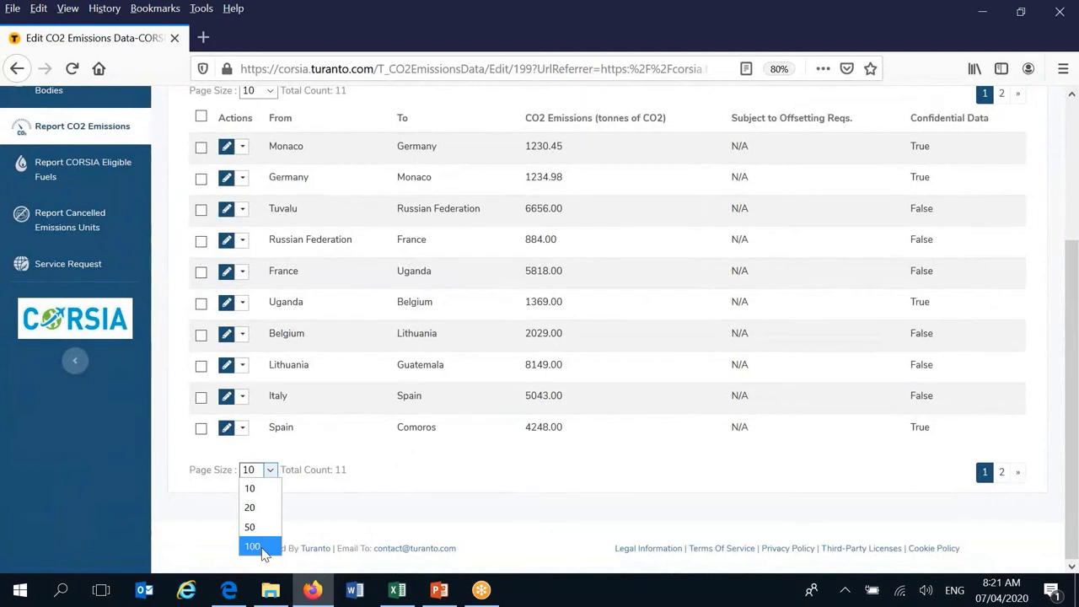
left_click(400, 477)
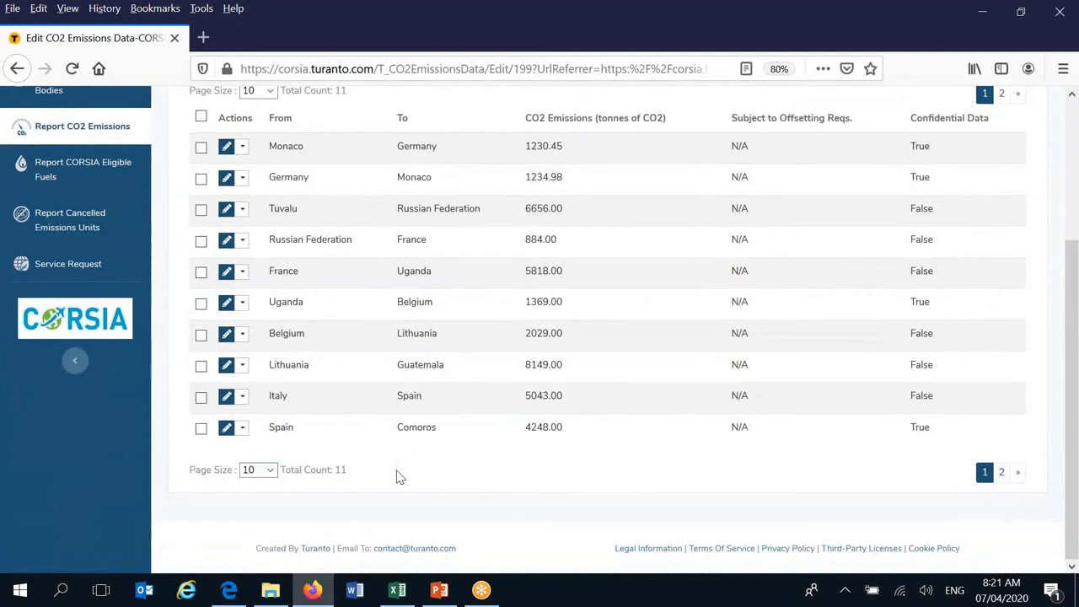
left_click_drag(1069, 363, 1076, 209)
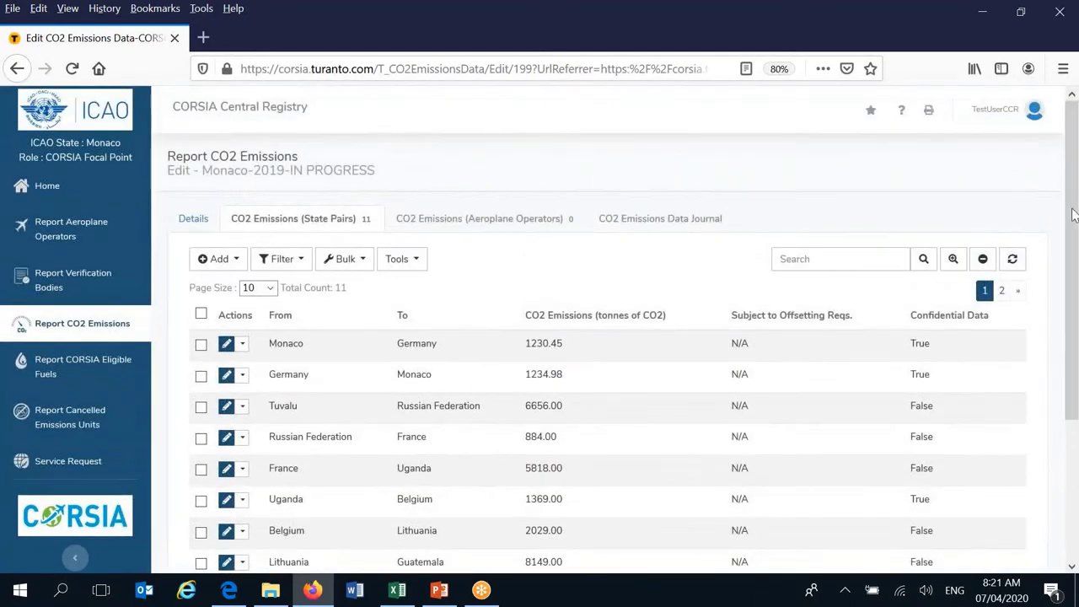
left_click_drag(1071, 226, 1073, 354)
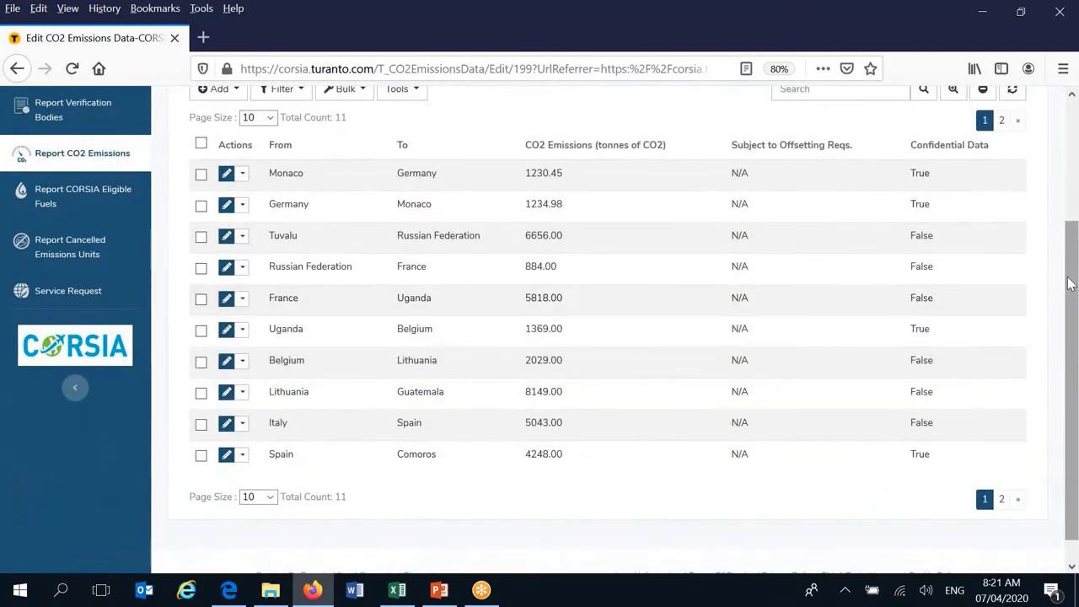
left_click_drag(1071, 253, 1076, 165)
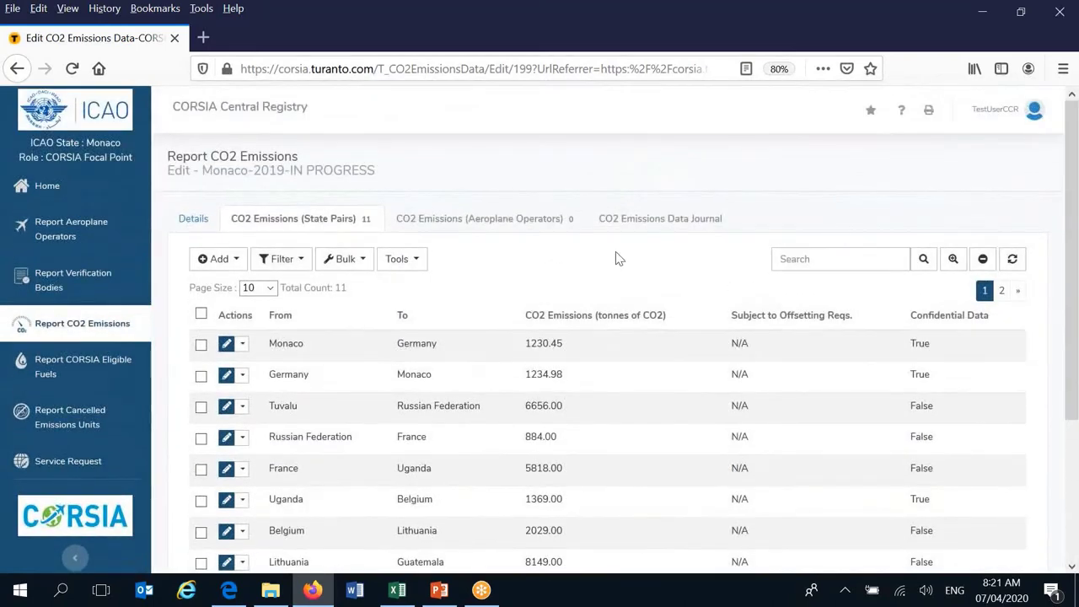
- Open 4_2_Demo_err_domestic.csv from the Pre-Seminar CCR Materials folder in Excel and fit all column widths to their contents
left_click(399, 259)
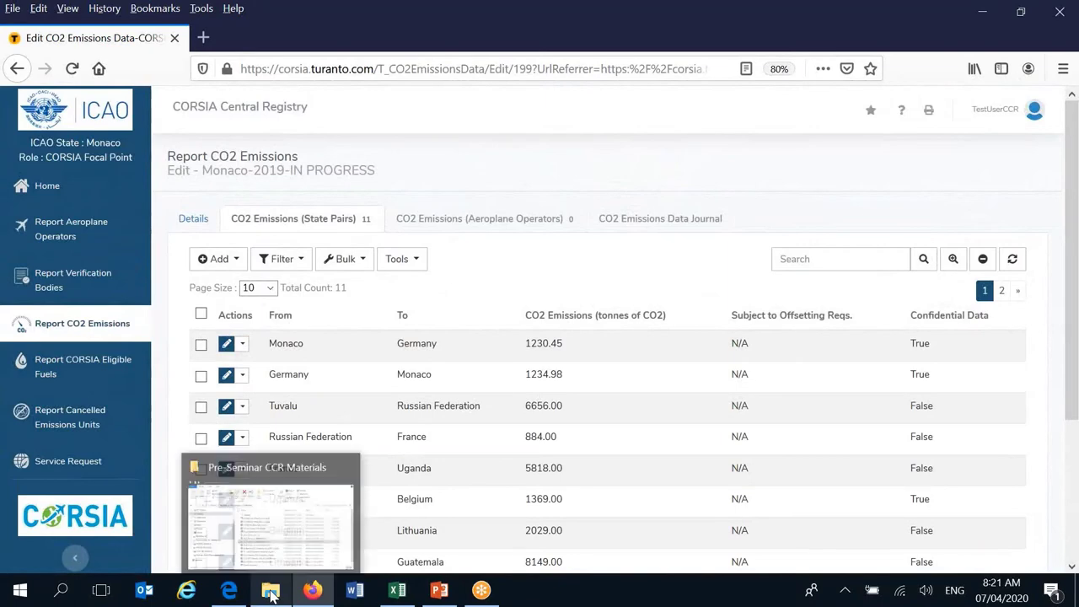
left_click(352, 519)
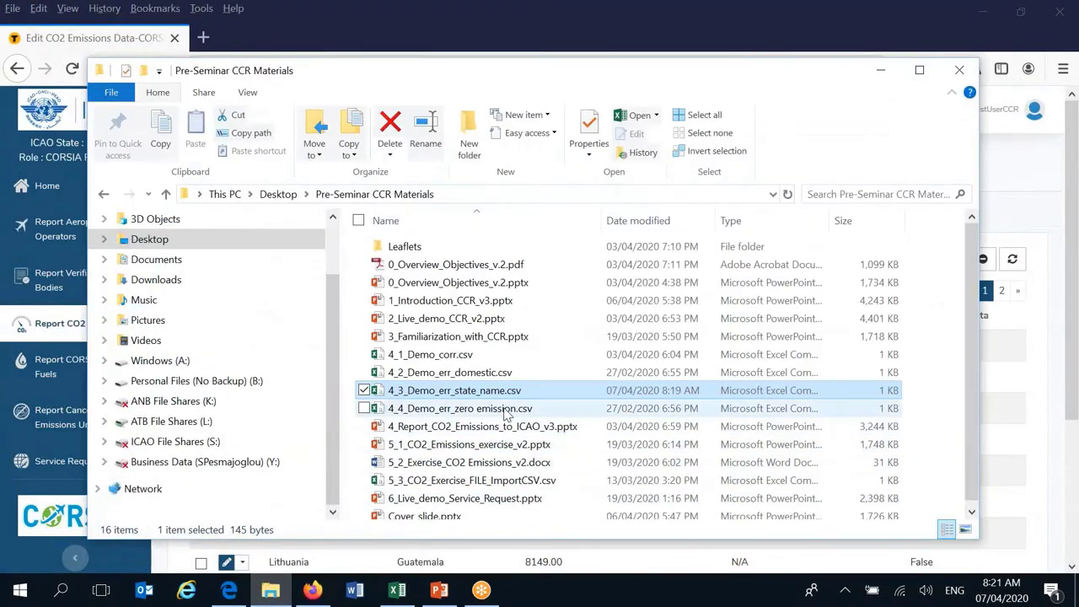
double_click(481, 375)
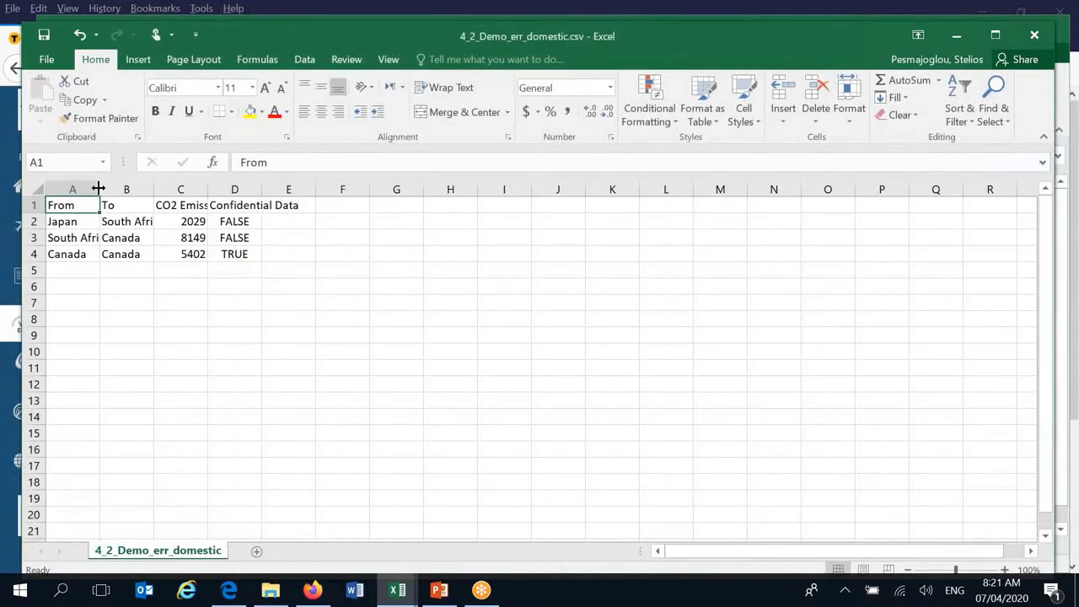
left_click(36, 189)
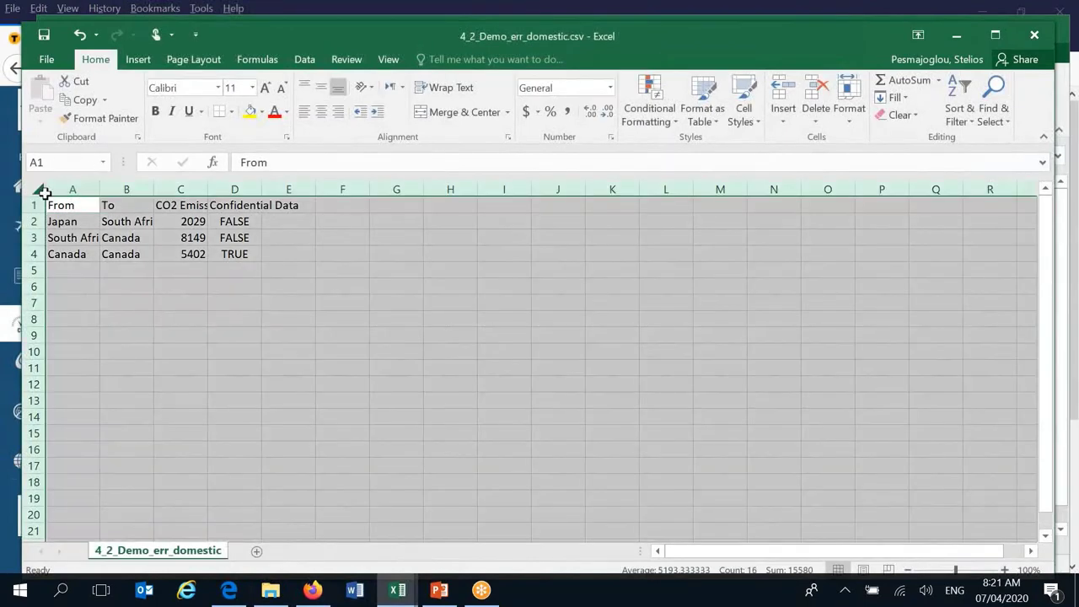
double_click(100, 187)
left_click(369, 317)
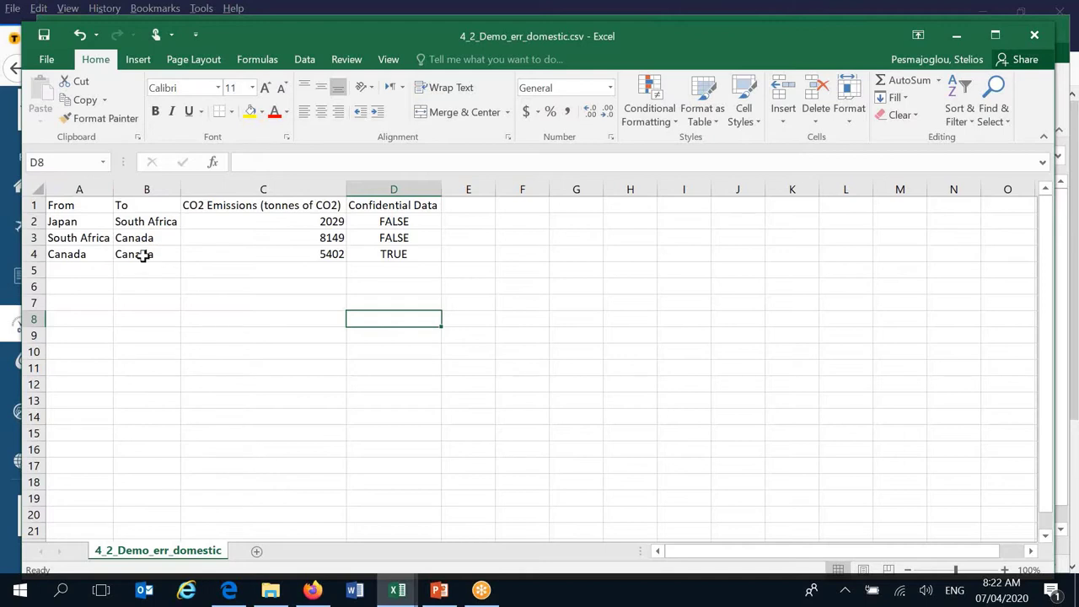
- Examine the From and To states in row 4 of the domestic-error file
left_click(89, 254)
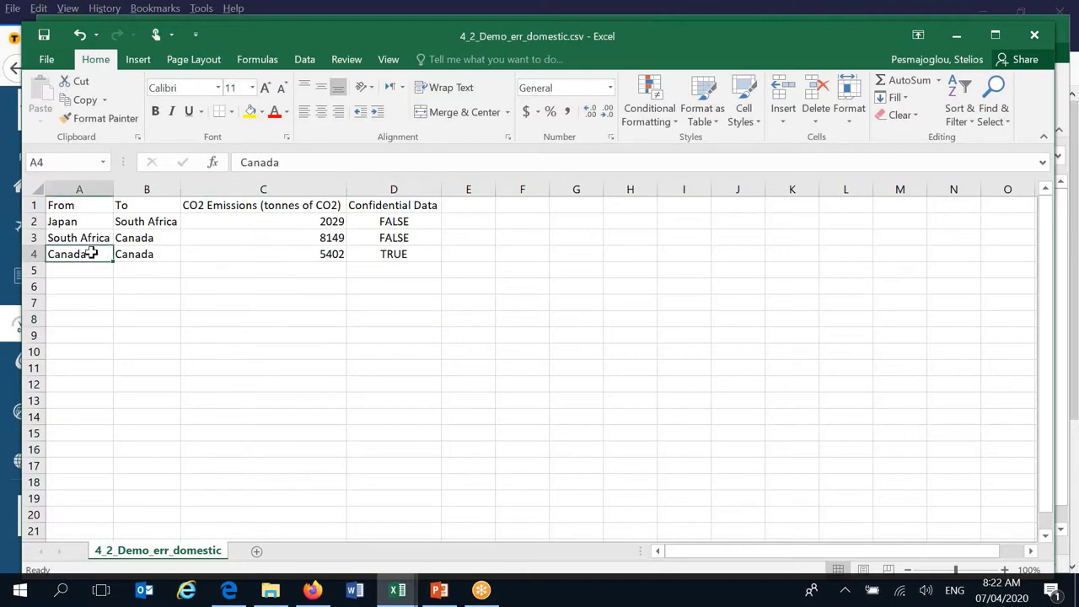
left_click(156, 255)
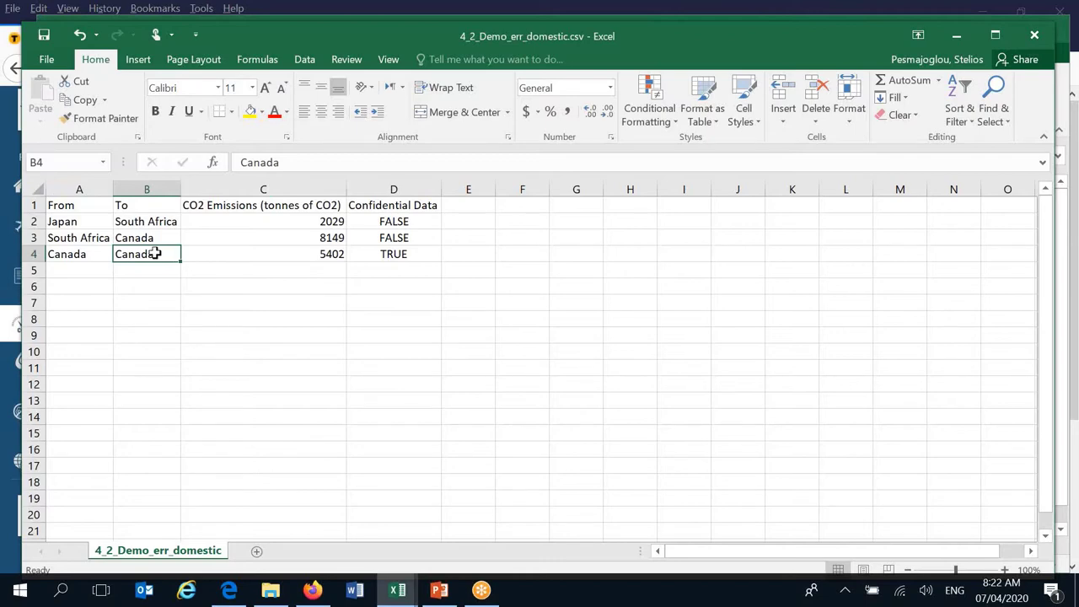
left_click(37, 254)
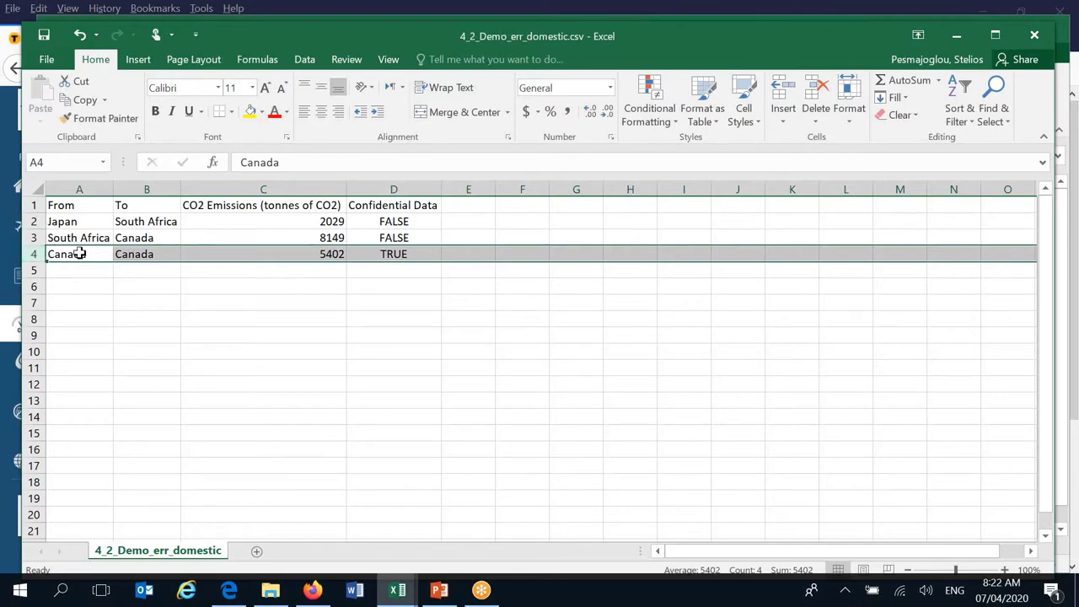
left_click(129, 254)
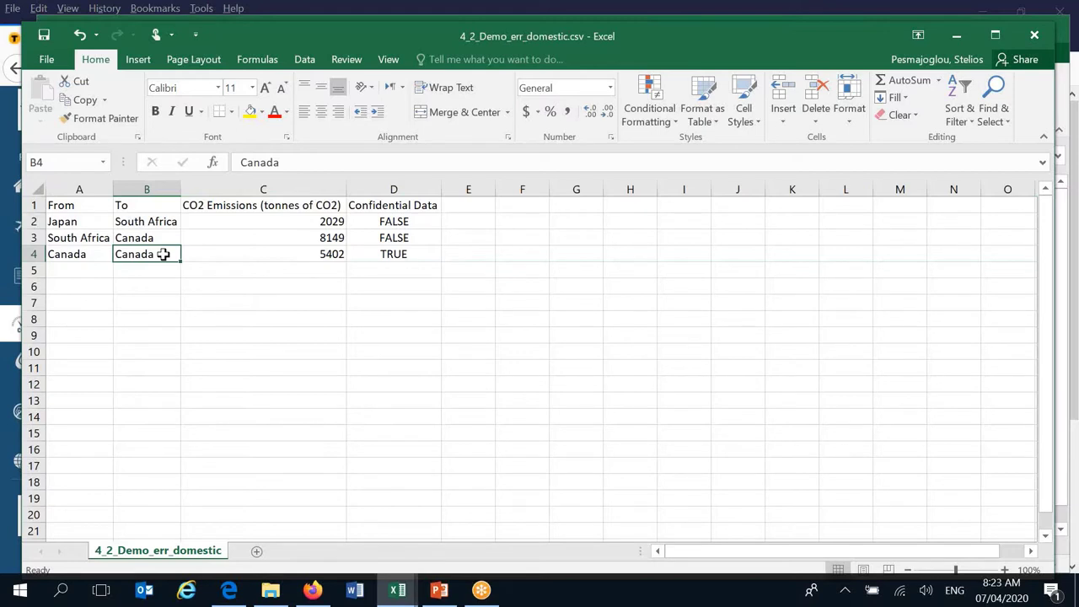
left_click(206, 283)
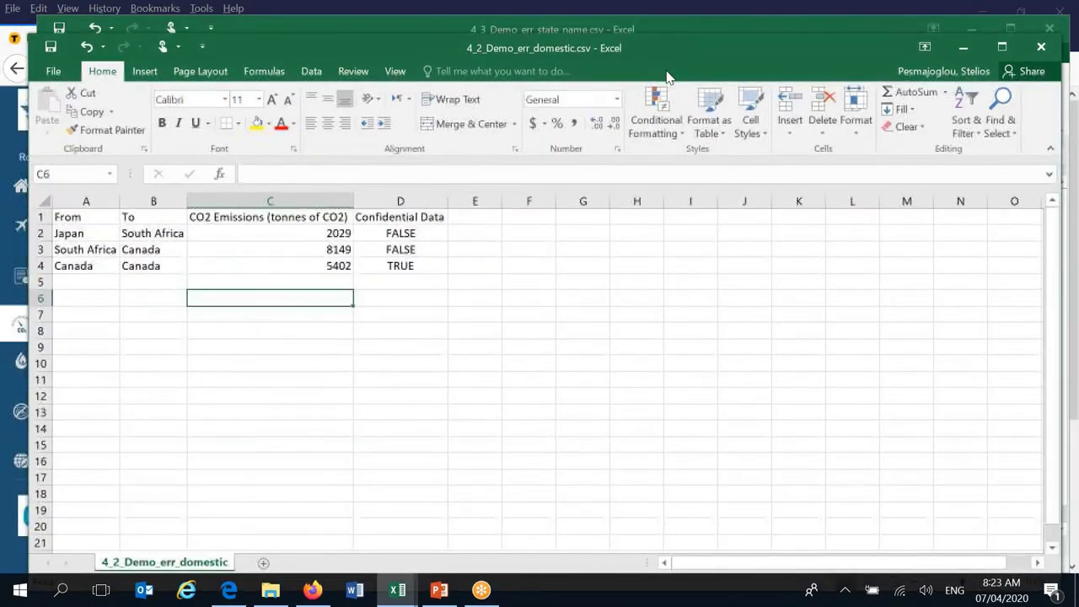
- Return to the CORSIA registry and select 4_2_Demo_err_domestic.csv as the file for a state-pair CSV import
left_click_drag(666, 76, 697, 132)
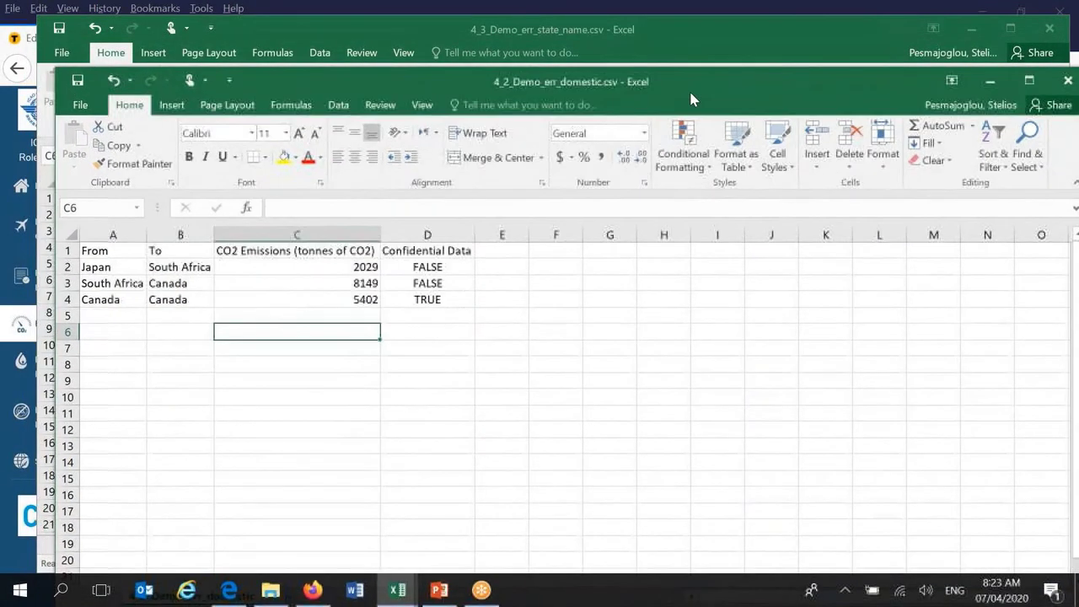
left_click(15, 564)
left_click(417, 261)
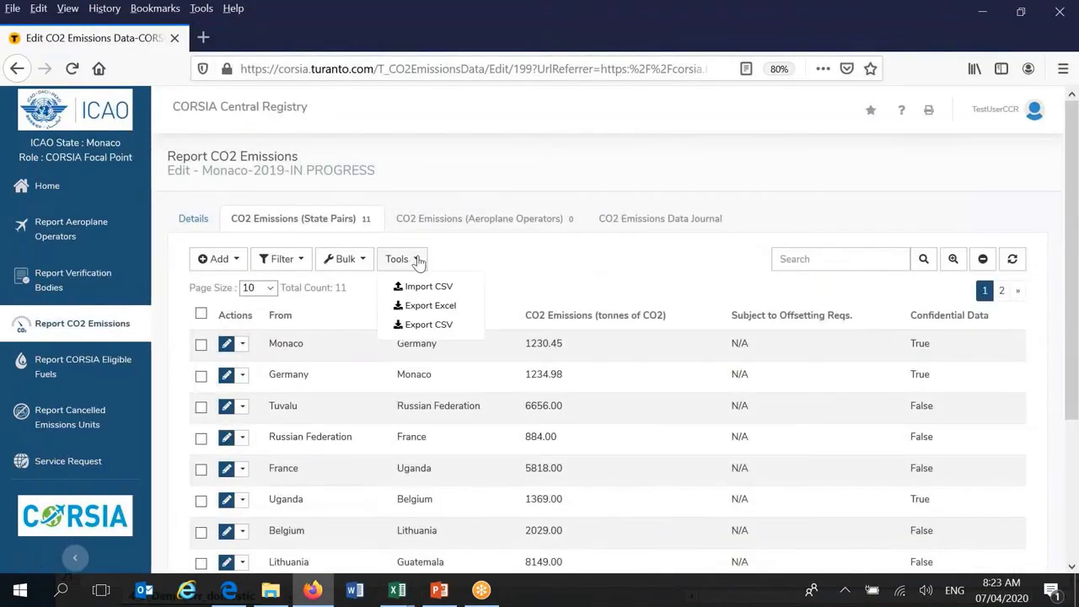
left_click(422, 263)
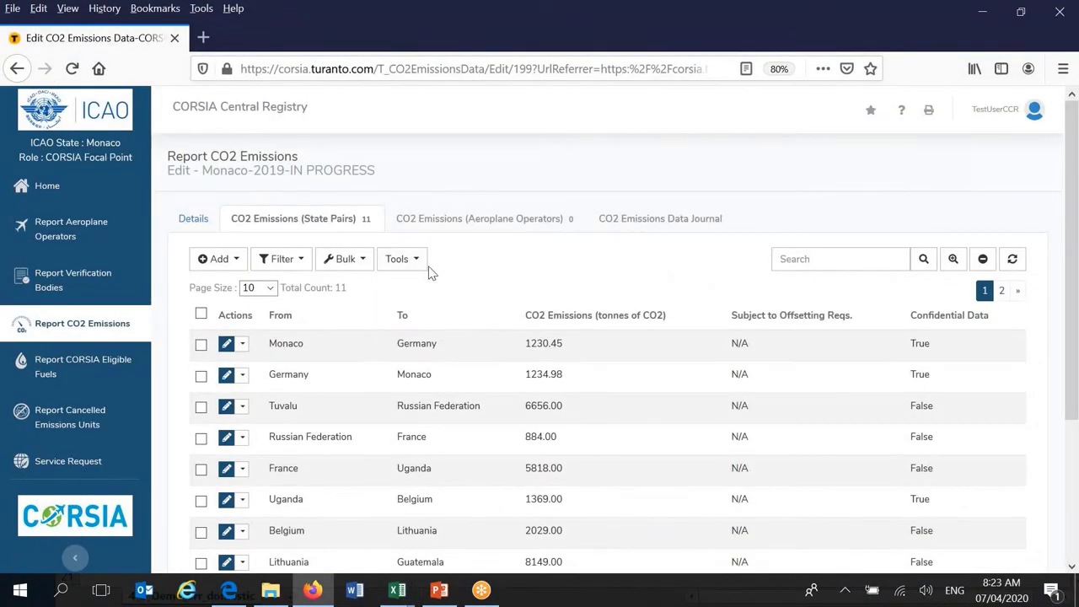
left_click(426, 265)
left_click(426, 287)
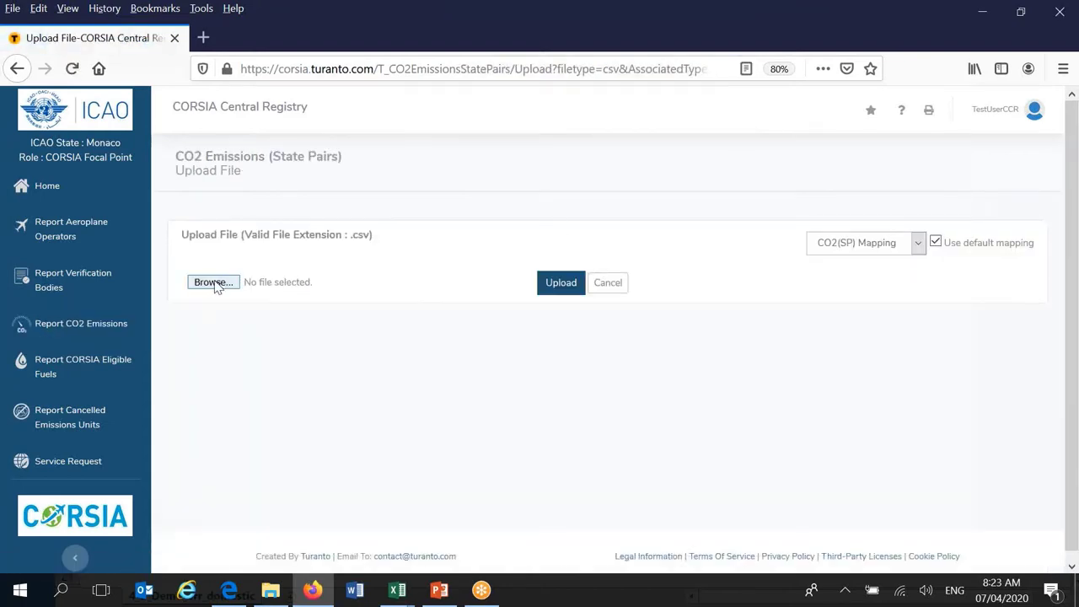
left_click(215, 283)
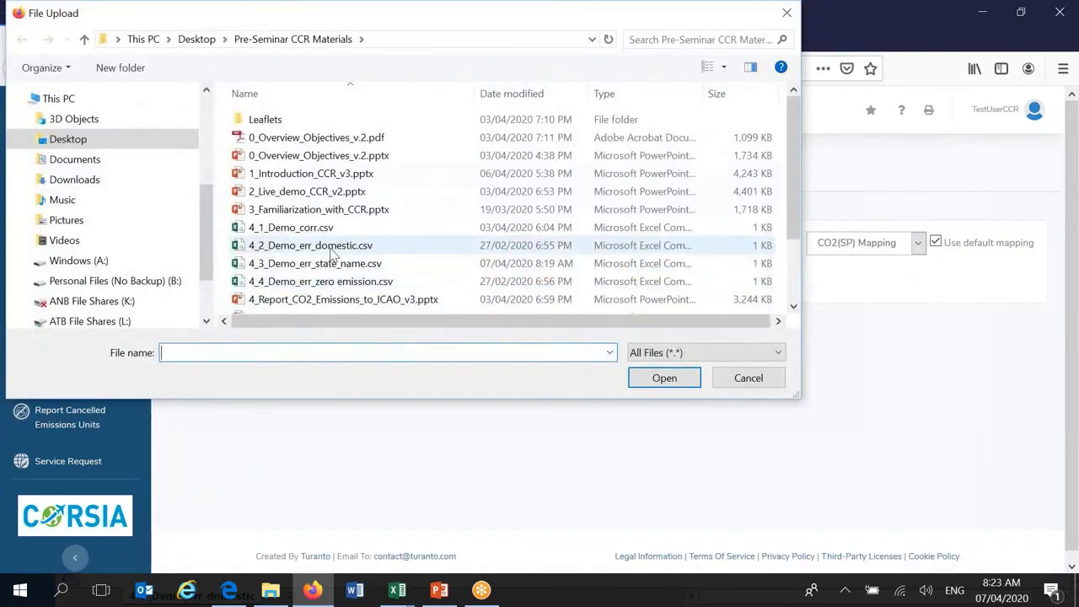
left_click(384, 246)
left_click(654, 376)
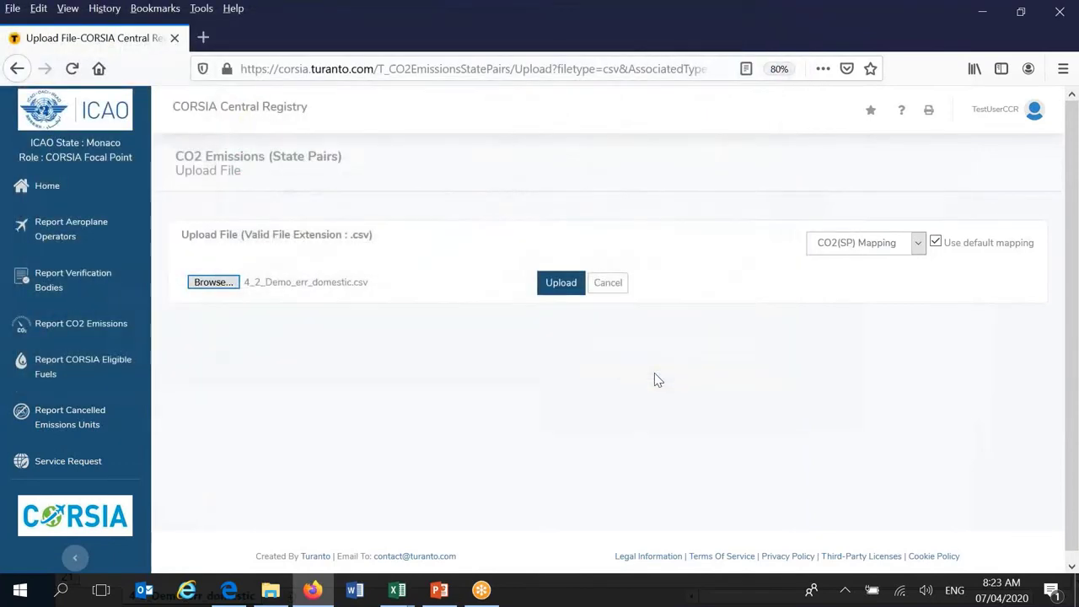
- Upload the domestic-error file, confirm its import, and return to the CO2 emissions report
left_click(559, 282)
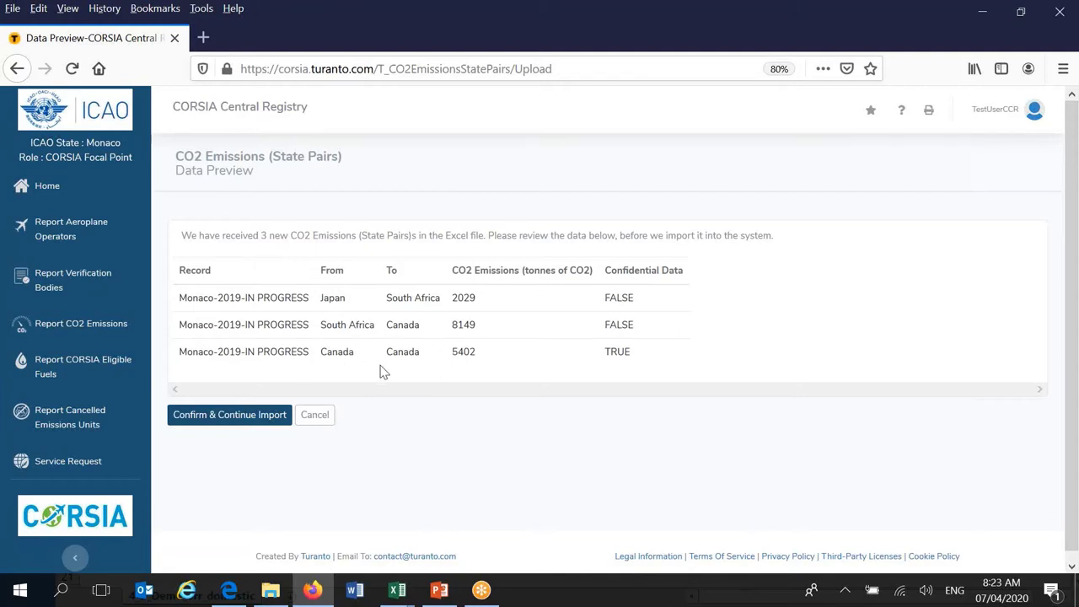
left_click(257, 424)
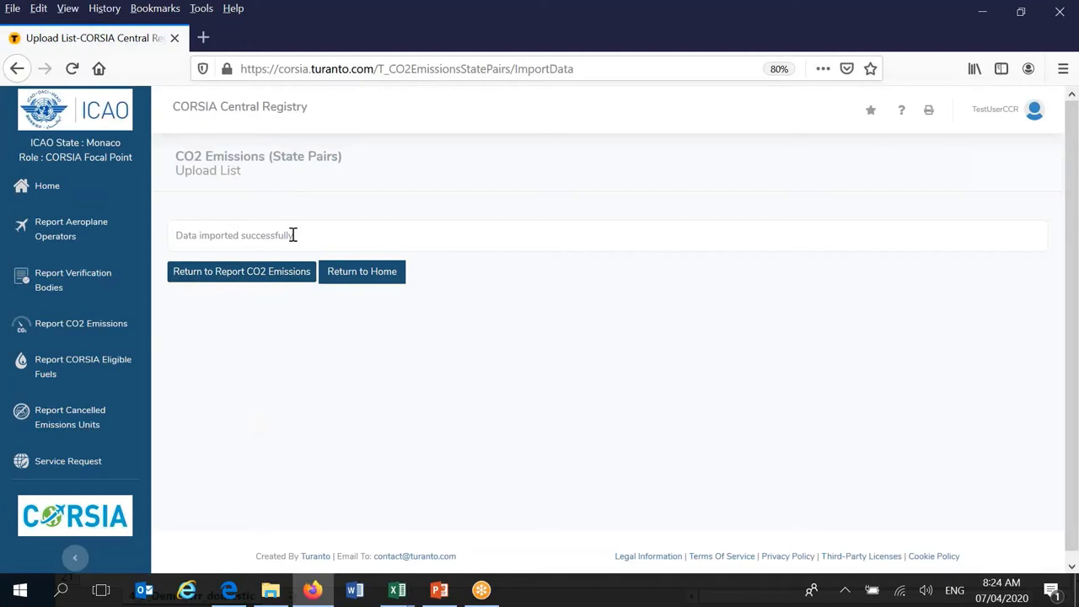
left_click(255, 274)
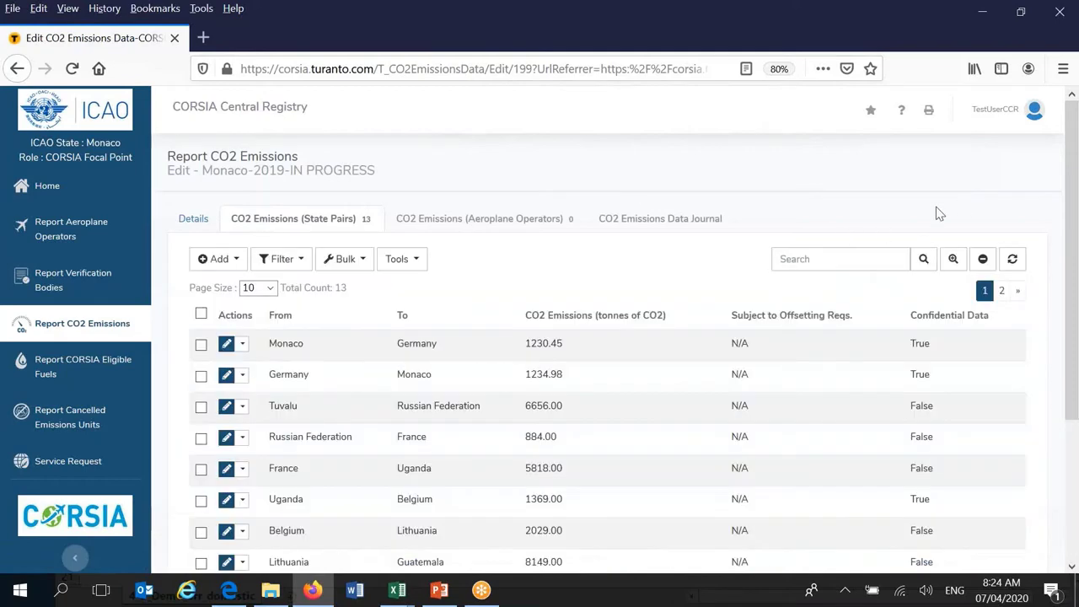
- Set the state-pair list to show 20 records per page and check which pairs from the domestic-error file were added
left_click_drag(1075, 184, 1071, 293)
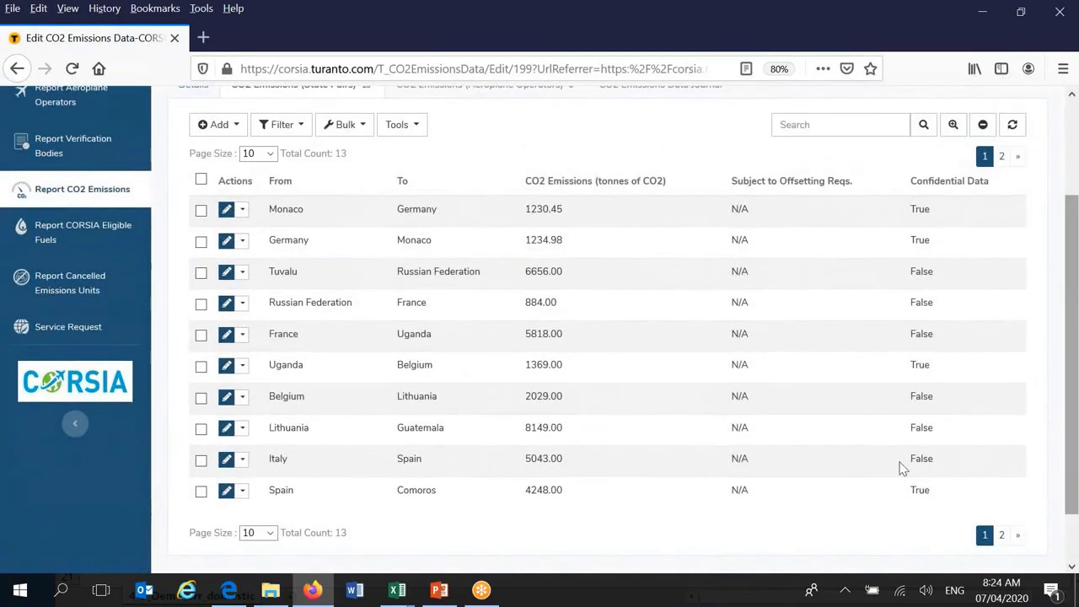
left_click(266, 533)
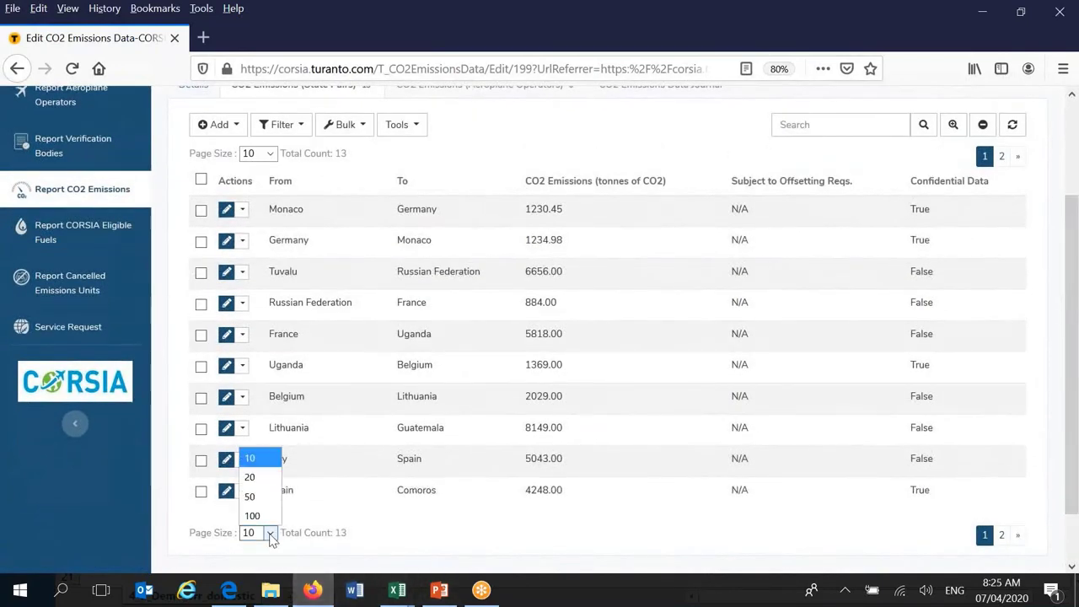
left_click(273, 485)
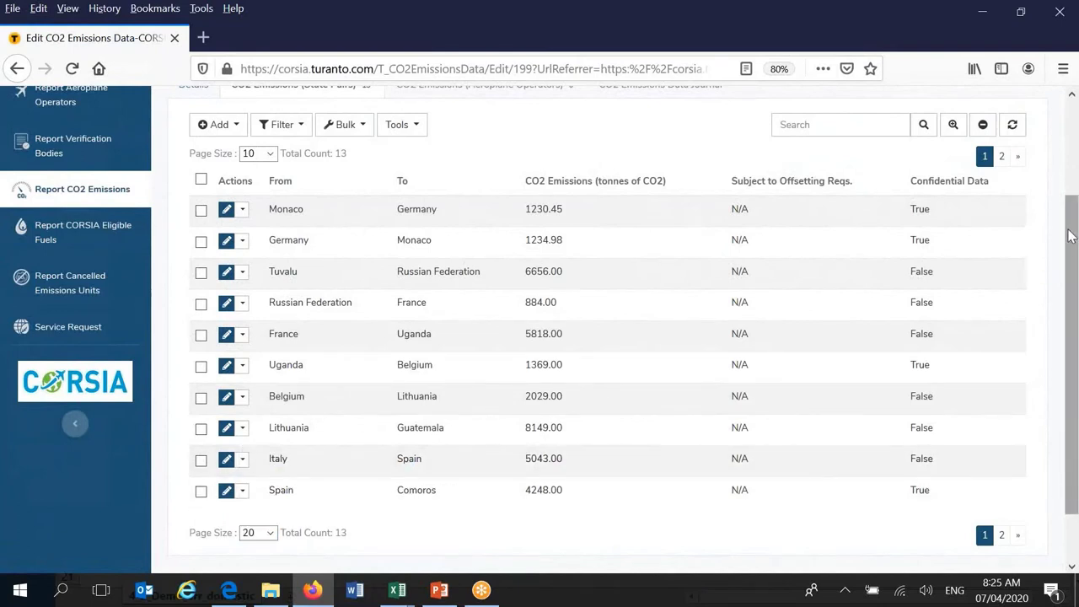
left_click_drag(1071, 236, 1075, 281)
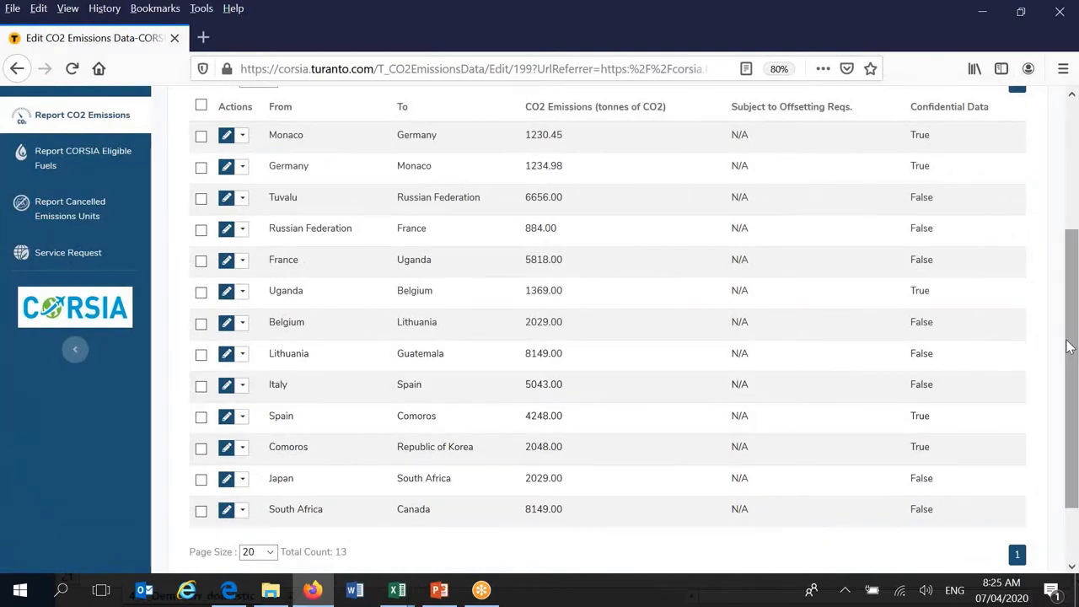
left_click_drag(1071, 346, 1076, 304)
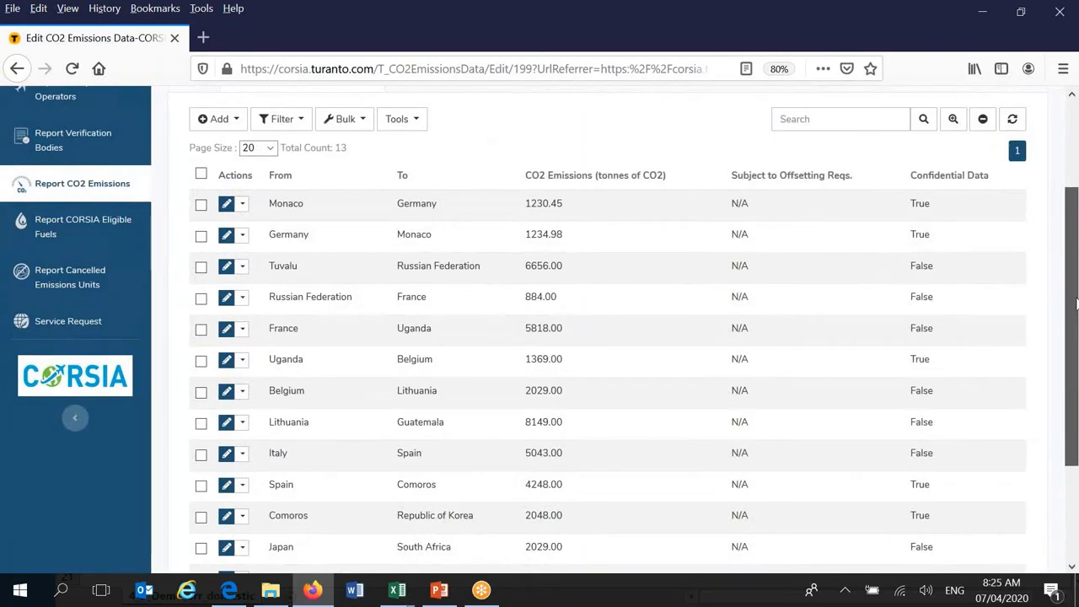
mouse_move(1077, 304)
left_mouse_down()
mouse_move(1071, 291)
mouse_move(1074, 323)
left_mouse_up()
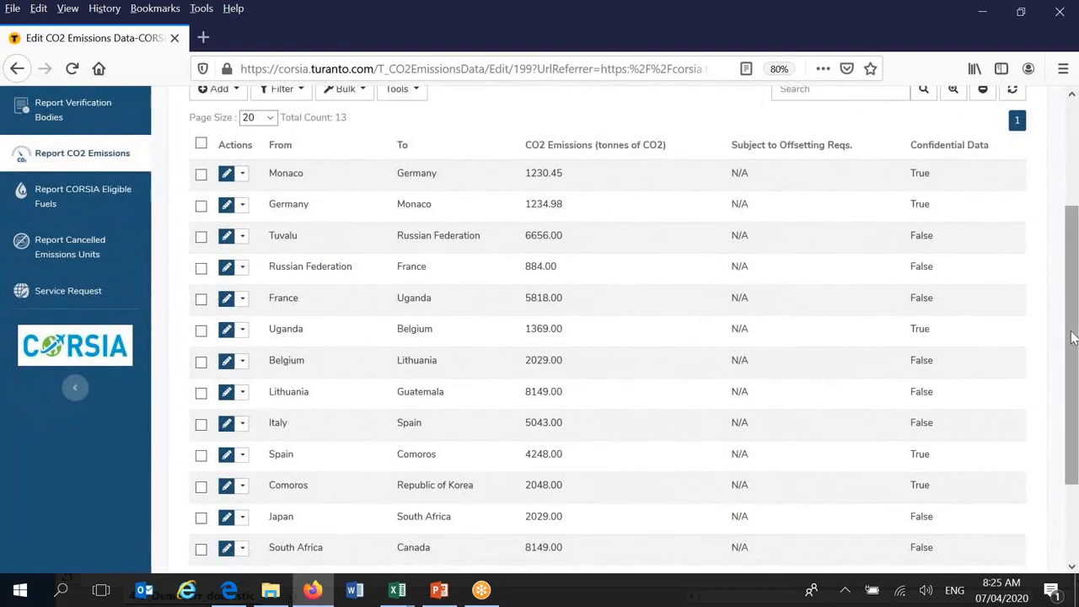
left_click_drag(1073, 338, 1072, 428)
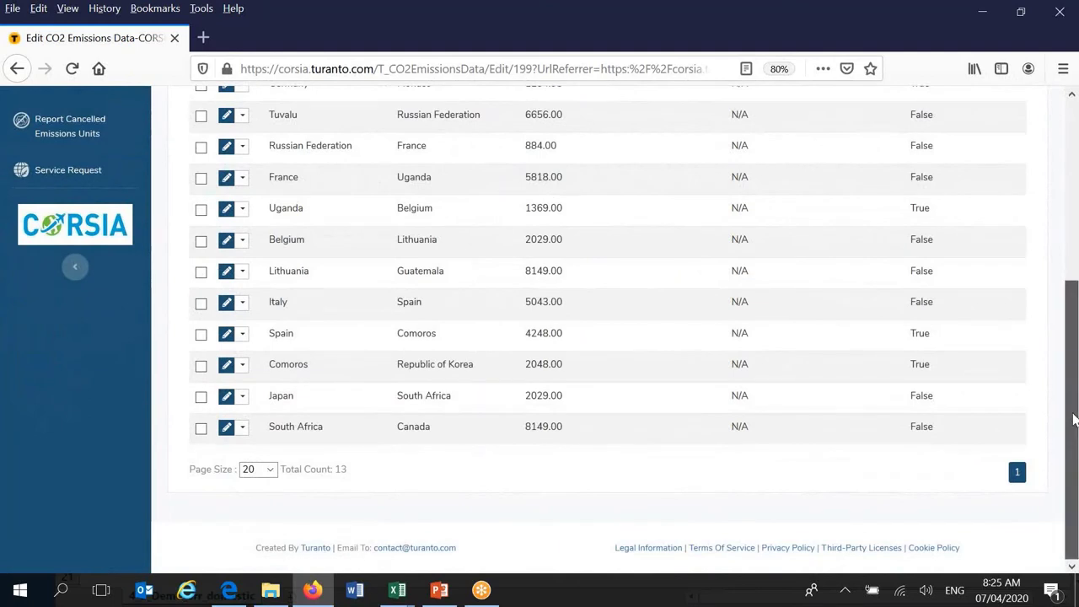
left_click_drag(1073, 420, 1071, 394)
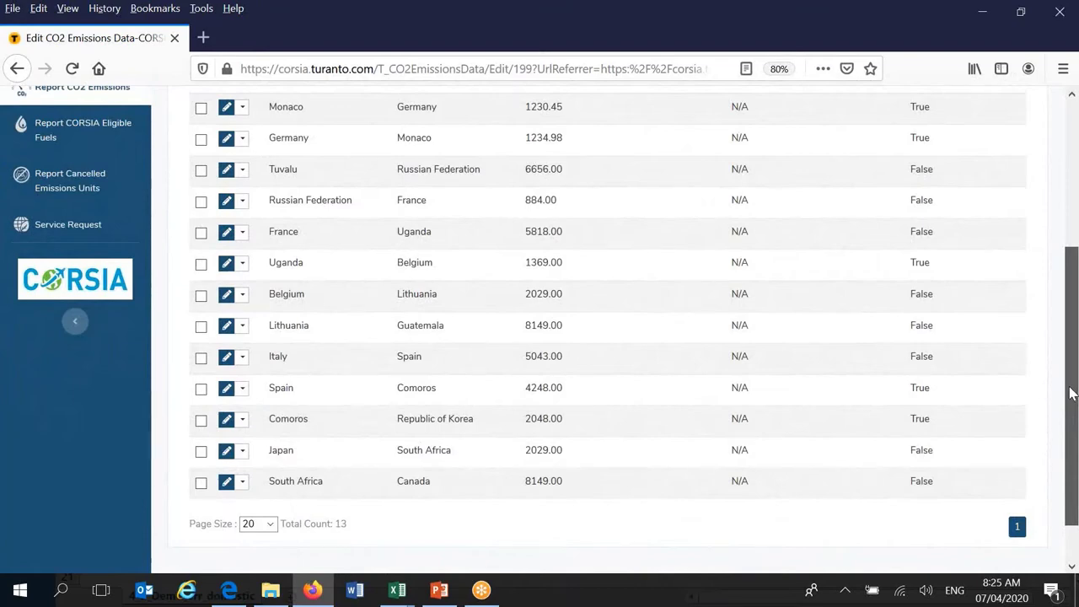
mouse_move(1071, 393)
left_mouse_down()
mouse_move(1078, 227)
mouse_move(1065, 218)
mouse_move(1070, 405)
left_mouse_up()
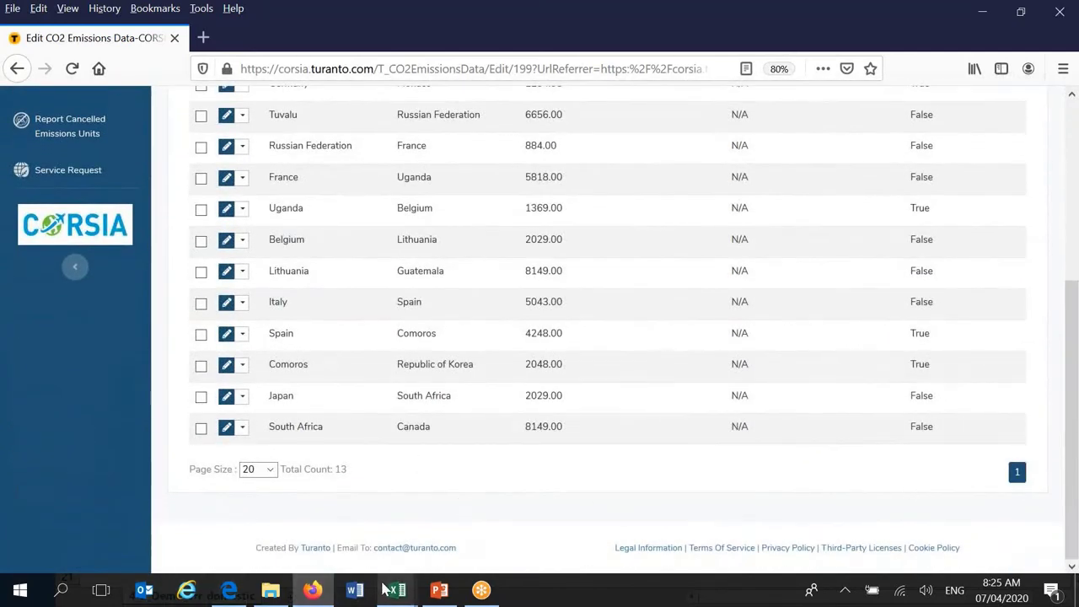
- Open 4_4_Demo_err_zero emission.csv in Excel, fit all column widths to their contents, and select the Japan–Kenya emissions value
left_click(269, 593)
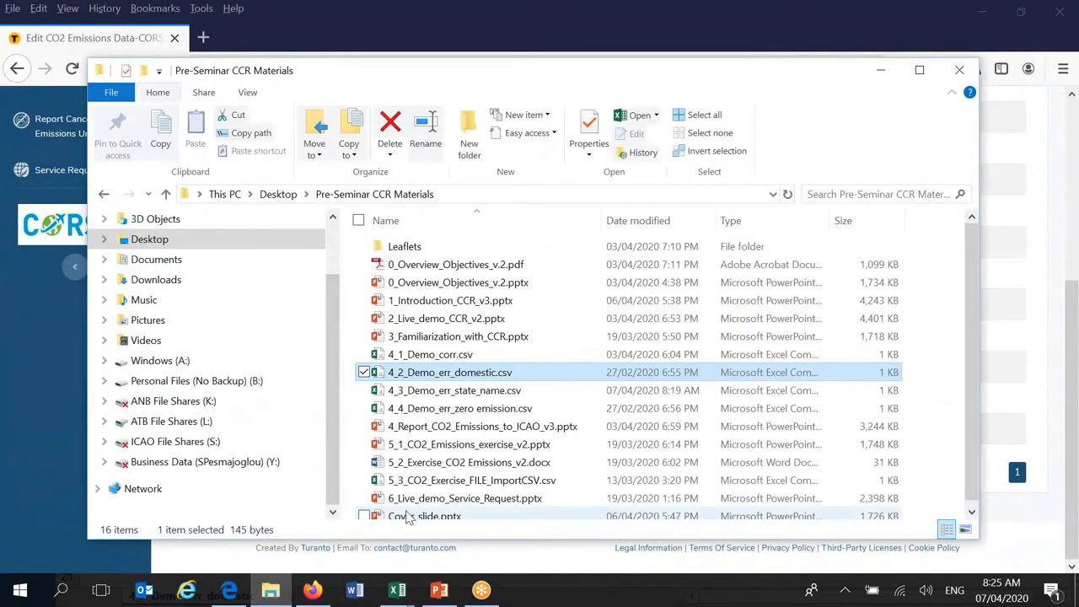
double_click(465, 409)
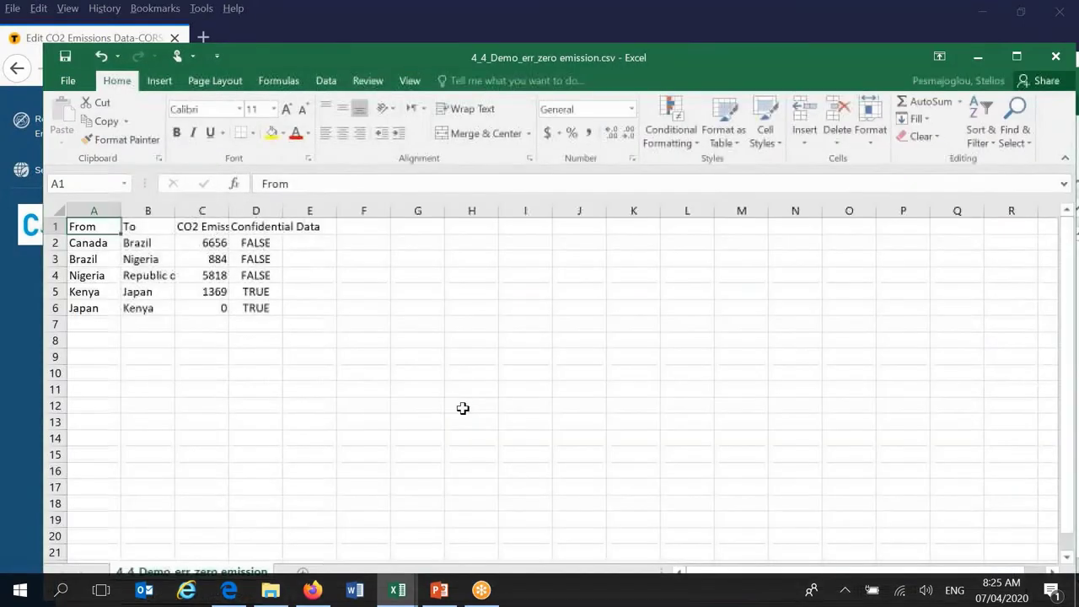
left_click(59, 211)
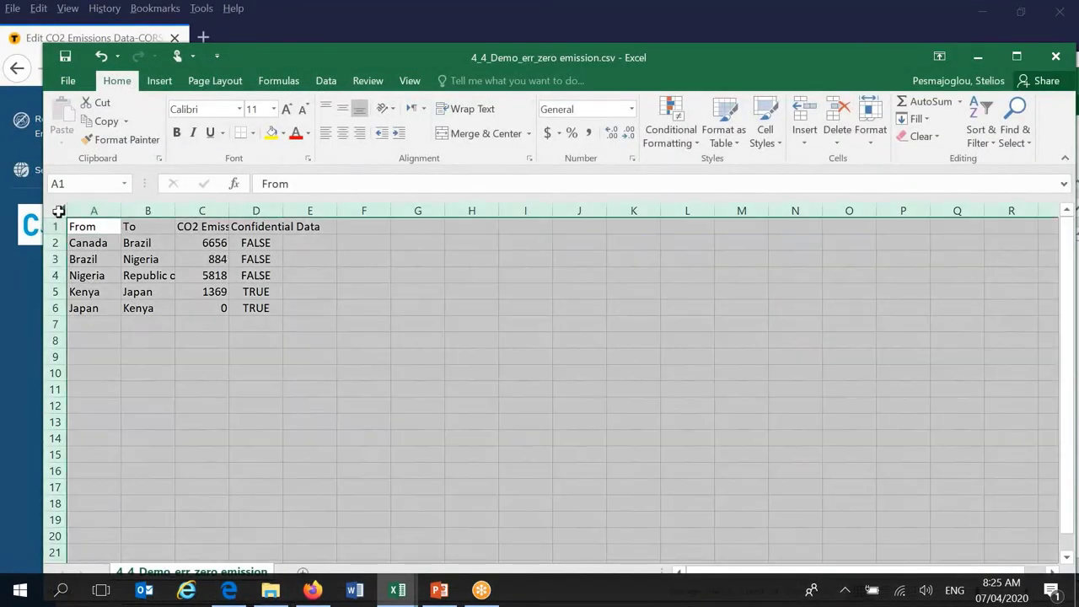
double_click(122, 211)
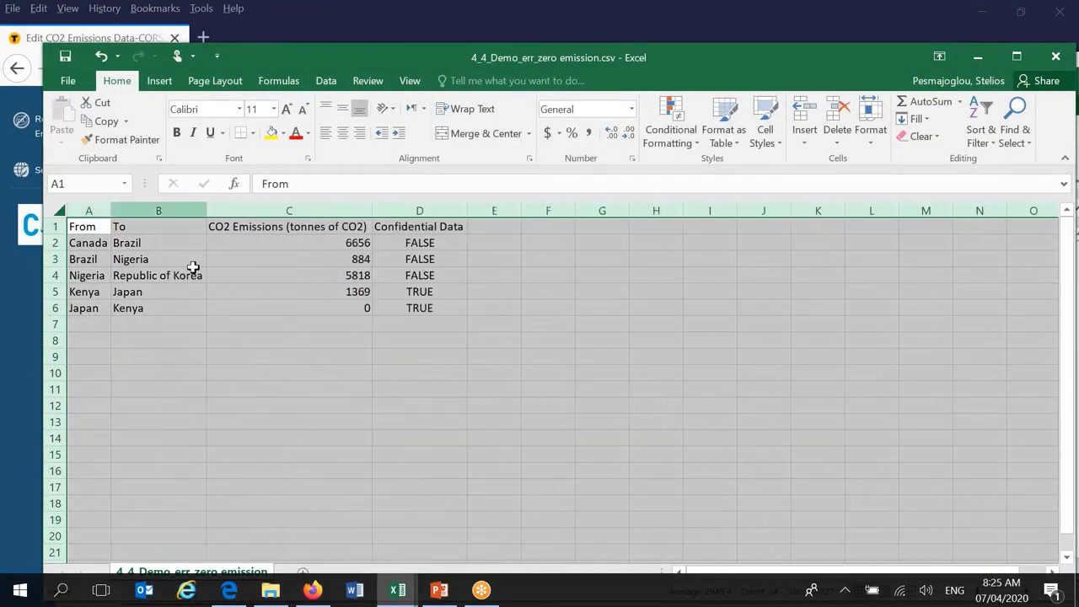
left_click(634, 419)
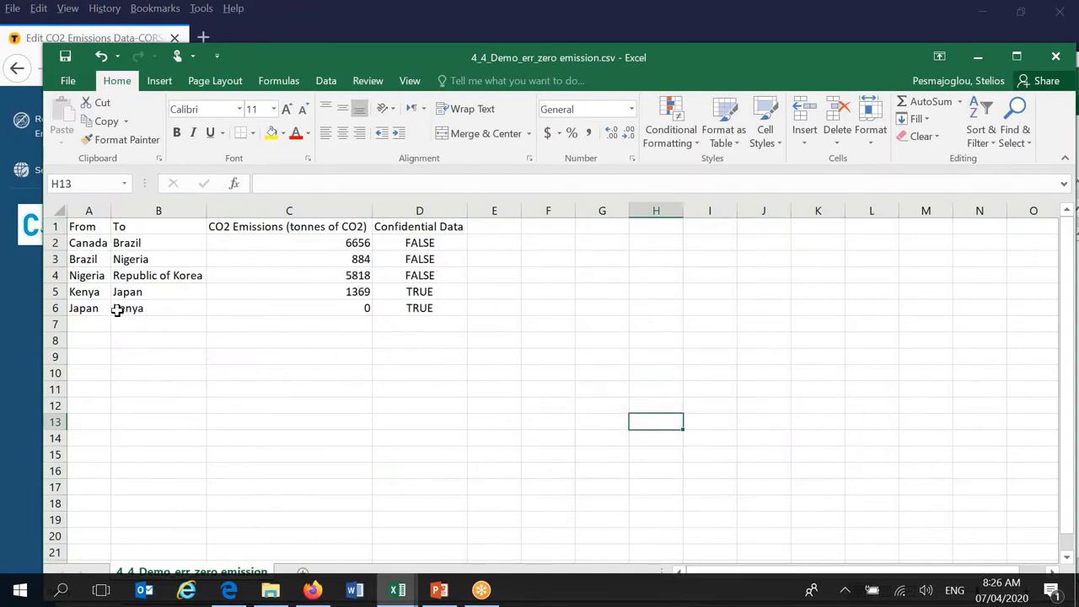
left_click(325, 305)
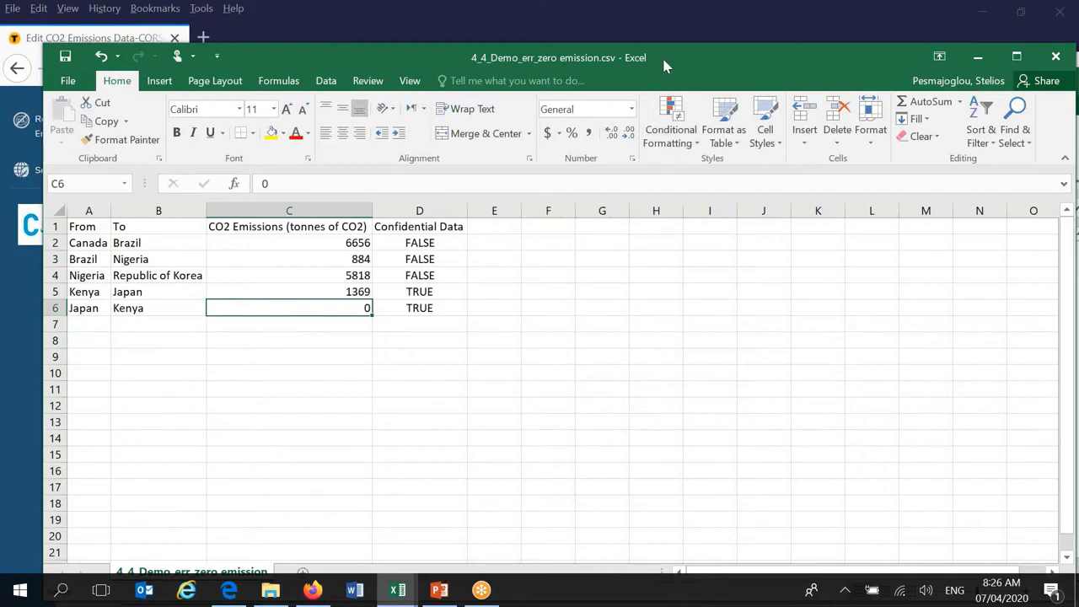
- Return to the CORSIA registry and select 4_4_Demo_err_zero emission.csv as the file for a state-pair CSV import
left_click_drag(664, 51, 659, 67)
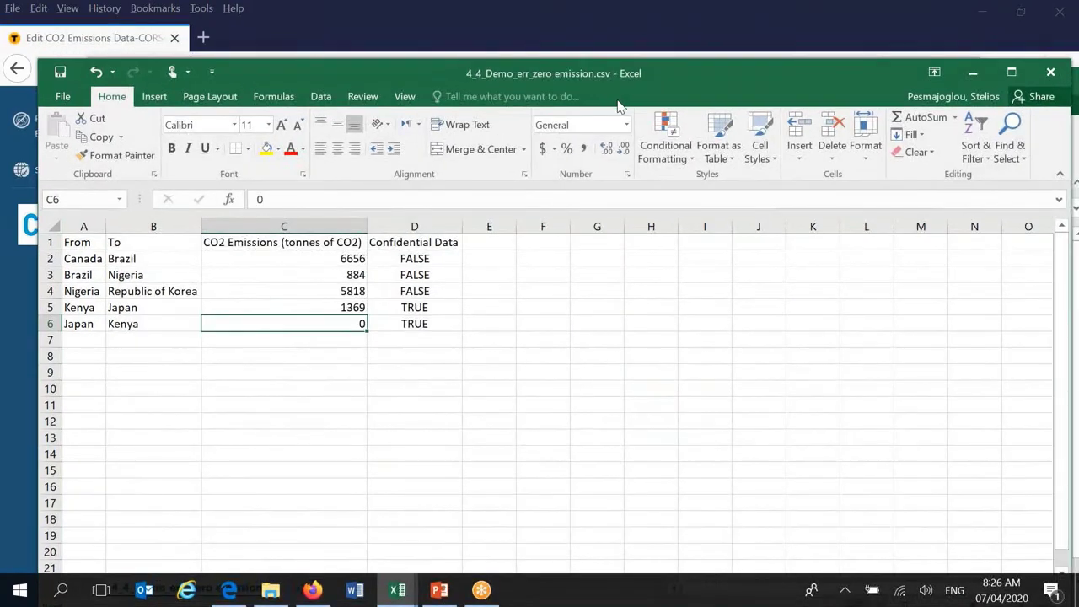
left_click(310, 40)
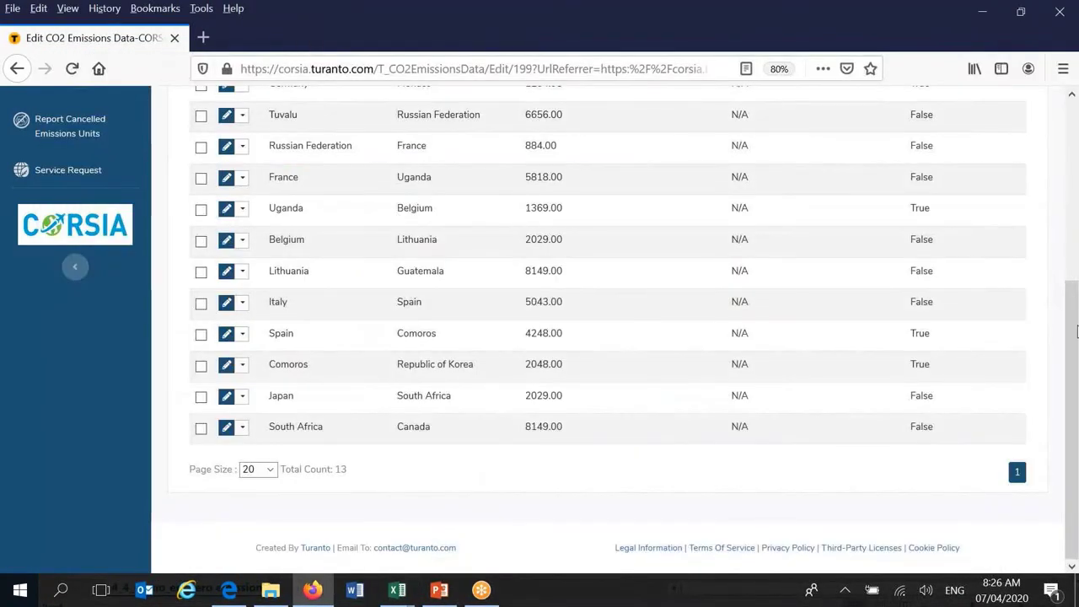
scroll(1073, 316, "up", 5)
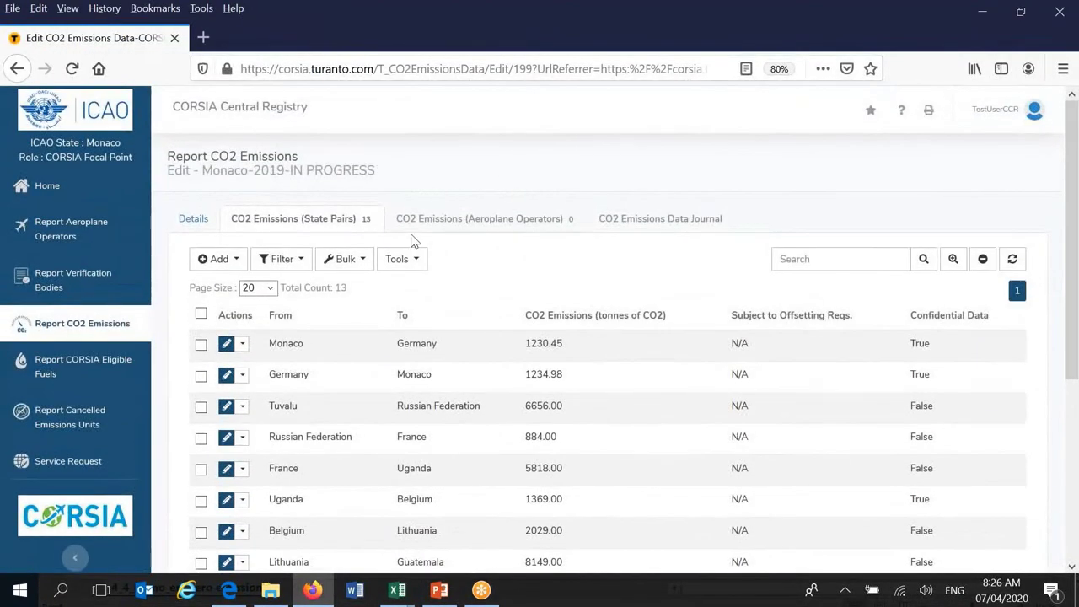
left_click(416, 260)
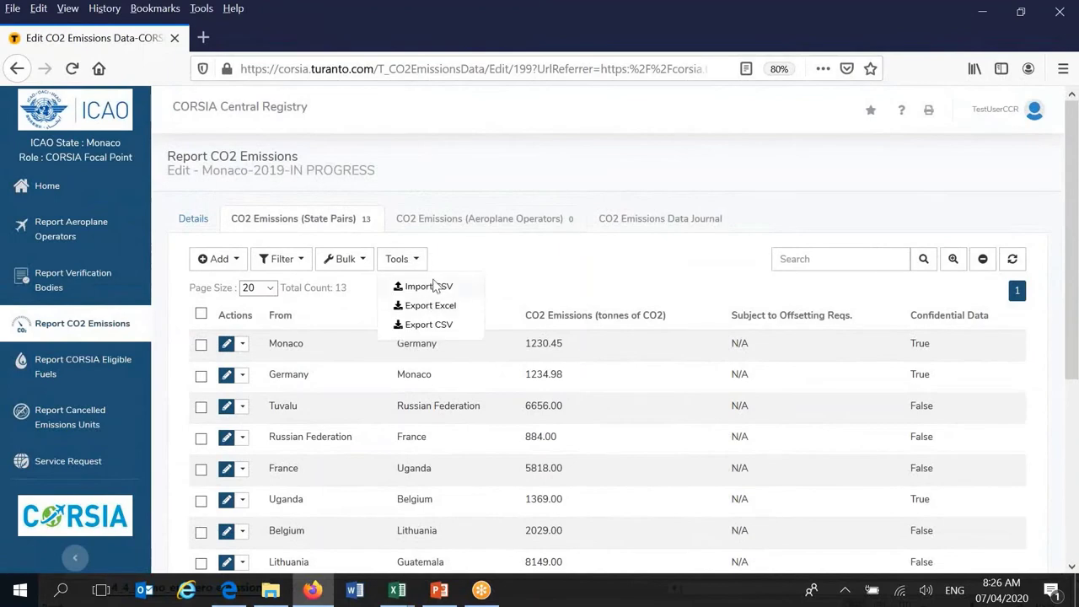
left_click(430, 287)
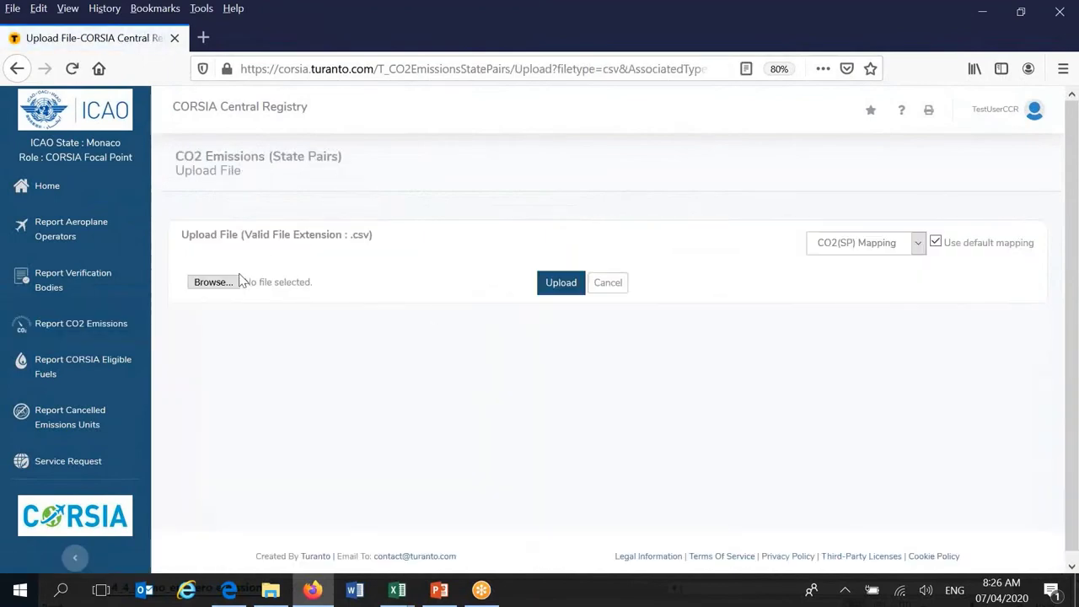
left_click(211, 285)
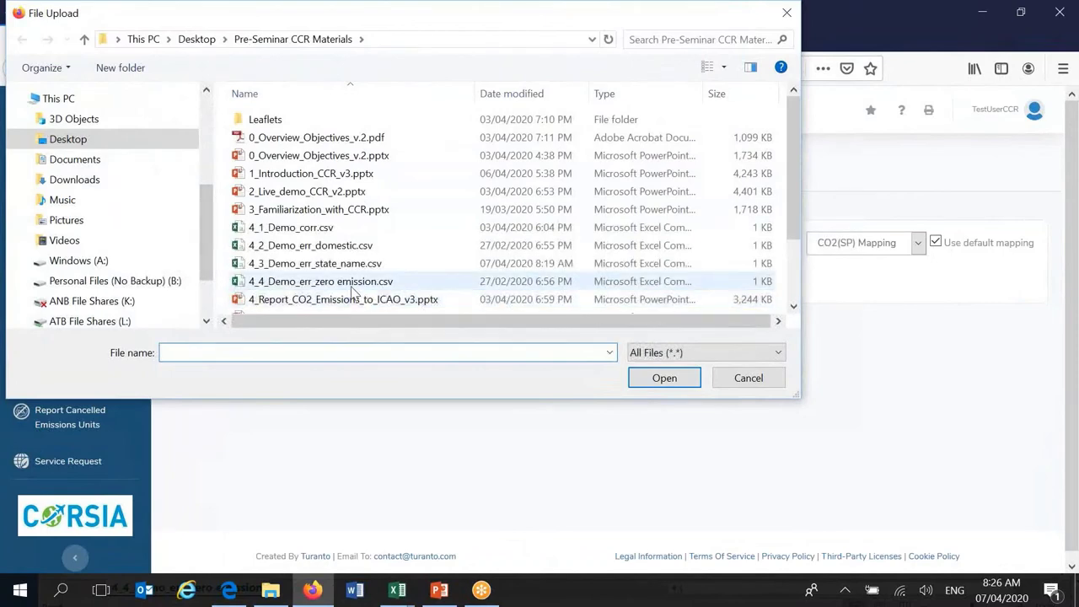
left_click(356, 287)
left_click(665, 379)
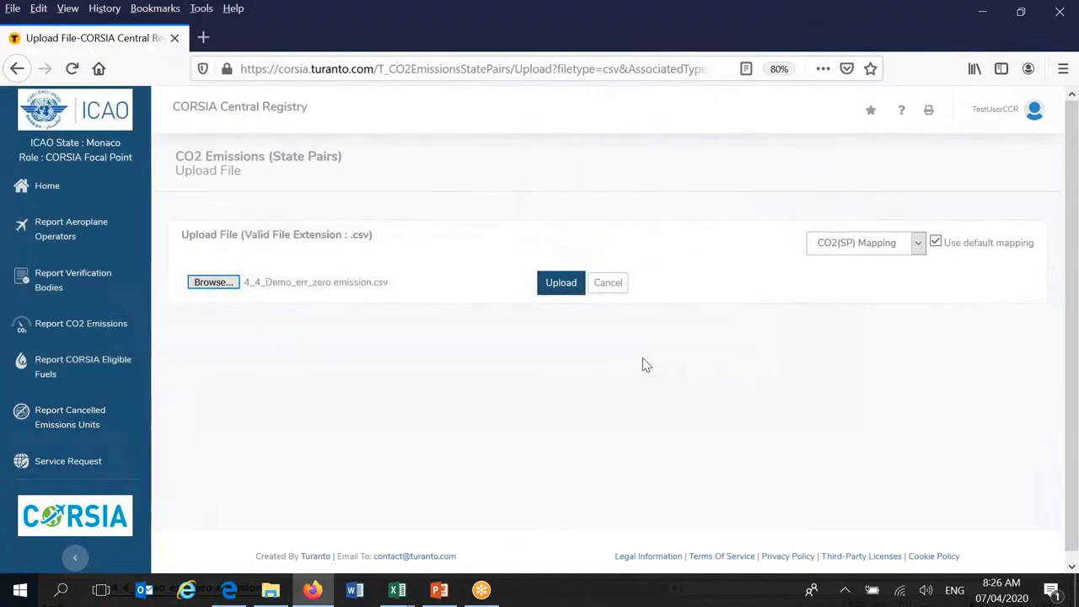
- Upload the zero-emission file and confirm its import, then open the downloaded error sheet, DownloadError.csv, in Excel 2016
left_click(556, 286)
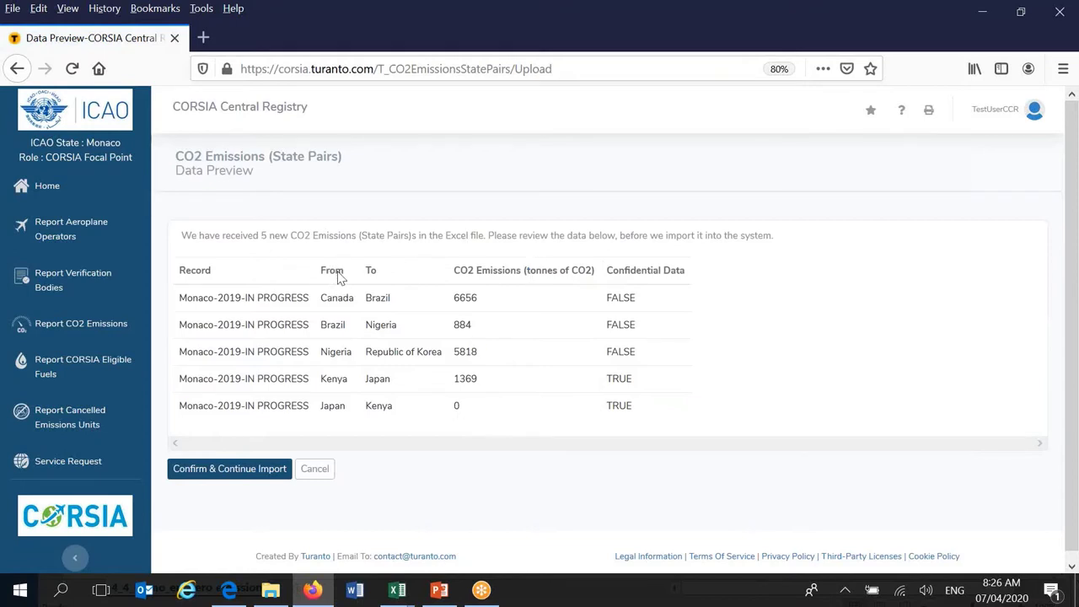
left_click(241, 472)
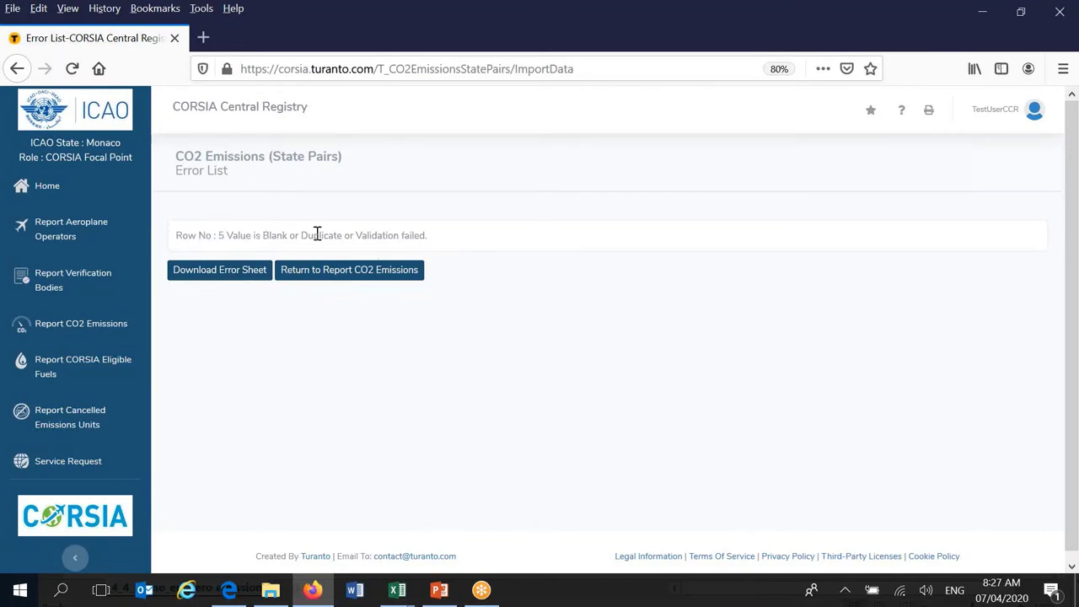
left_click(212, 274)
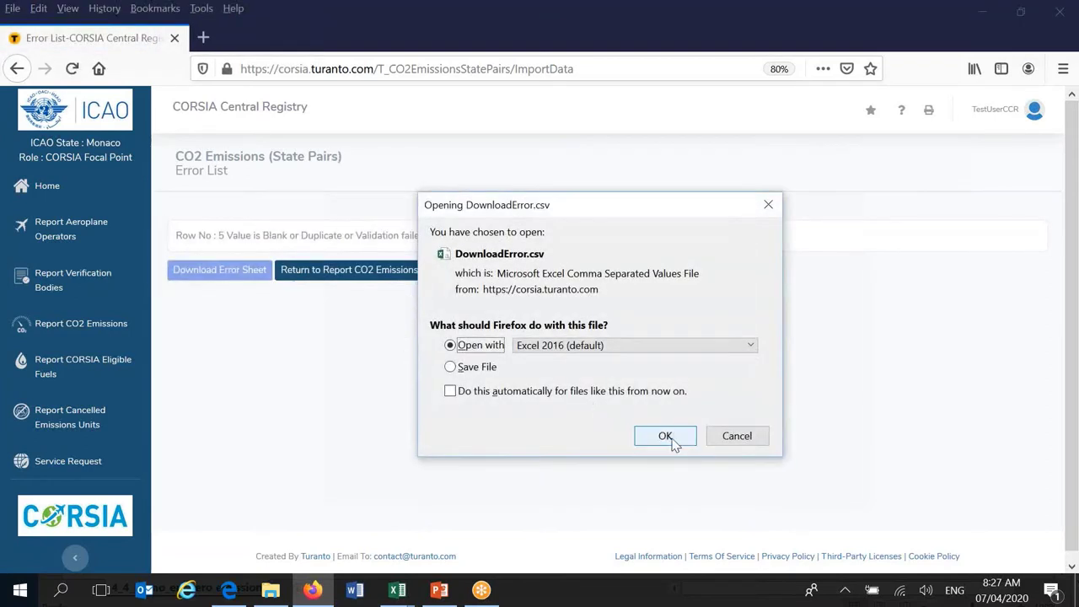
left_click(673, 441)
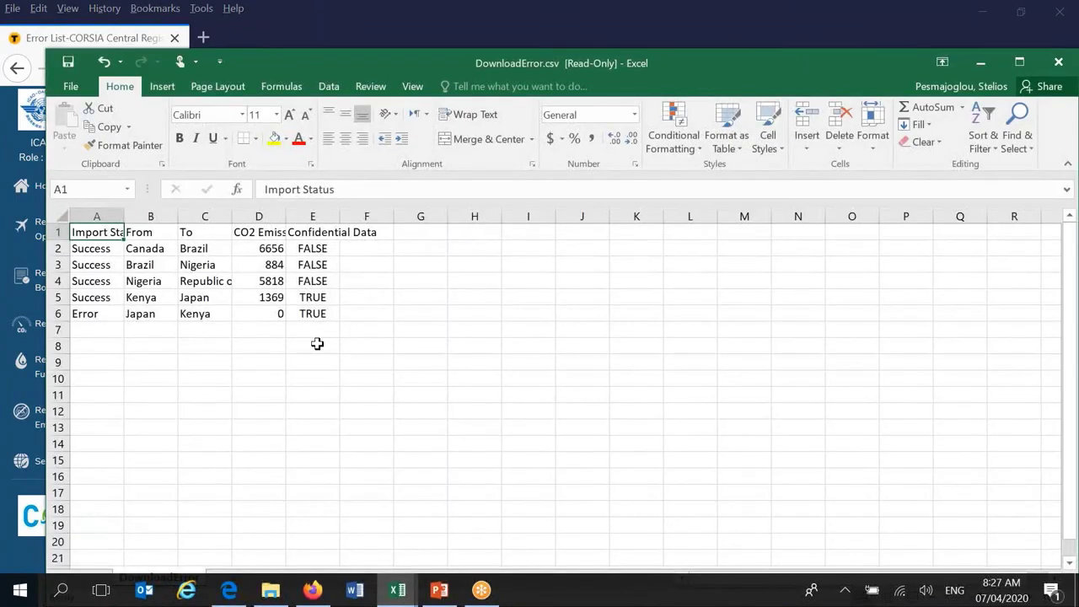
- Fit all column widths in DownloadError.csv to their contents and check the status, destination and emissions value of the failed Japan–Kenya row
double_click(124, 214)
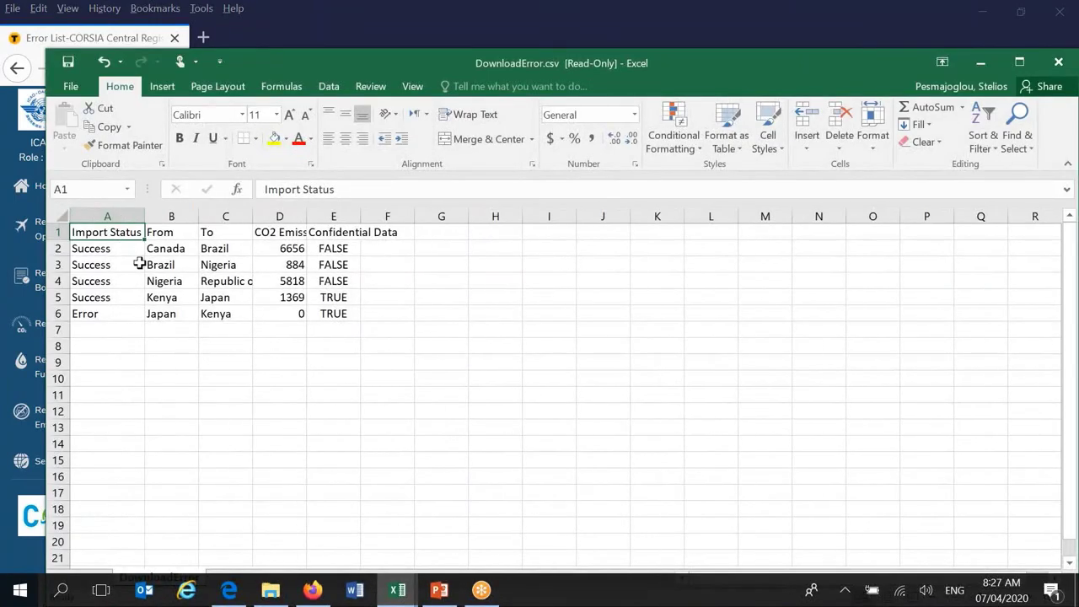
left_click(64, 214)
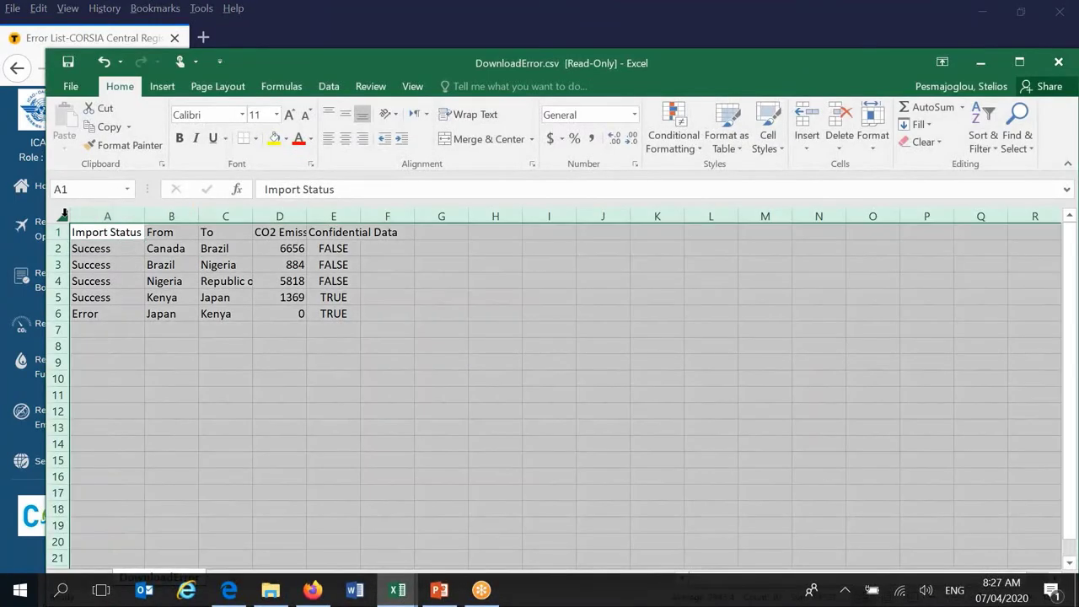
double_click(143, 216)
left_click(195, 397)
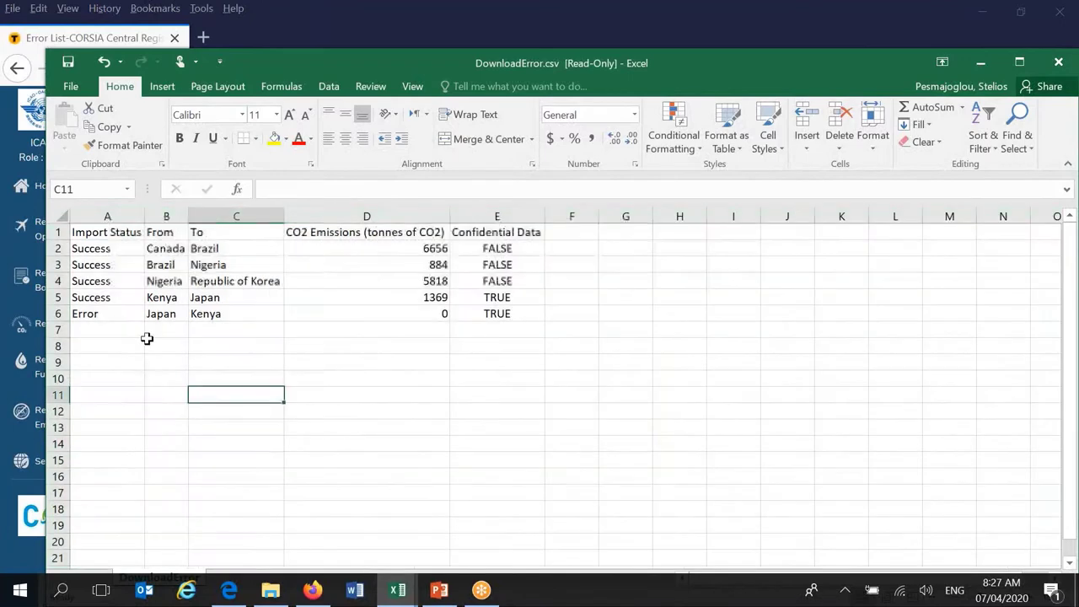
left_click(88, 315)
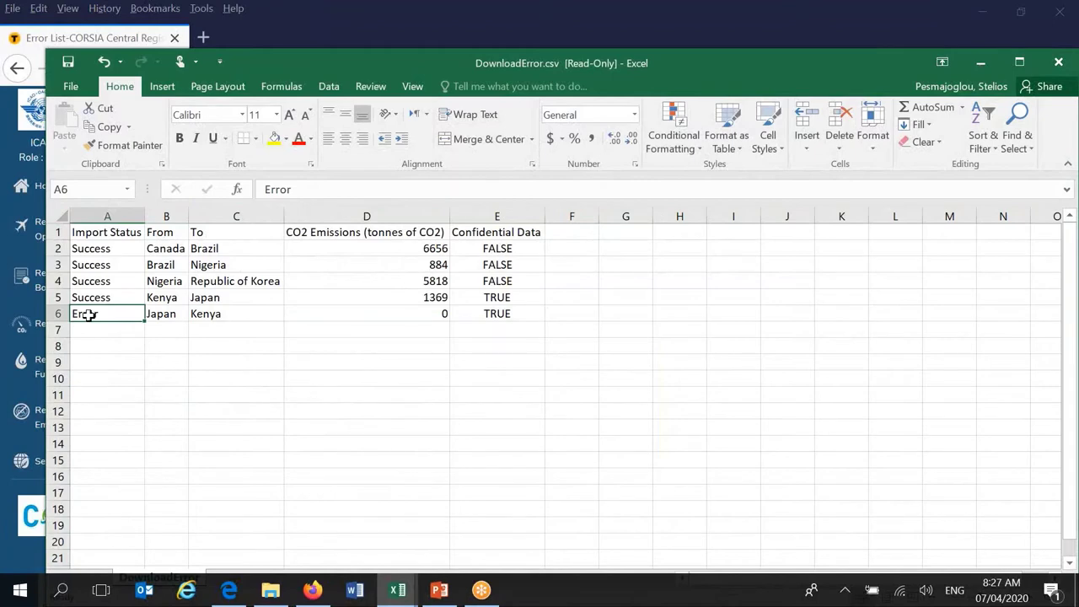
left_click(211, 316)
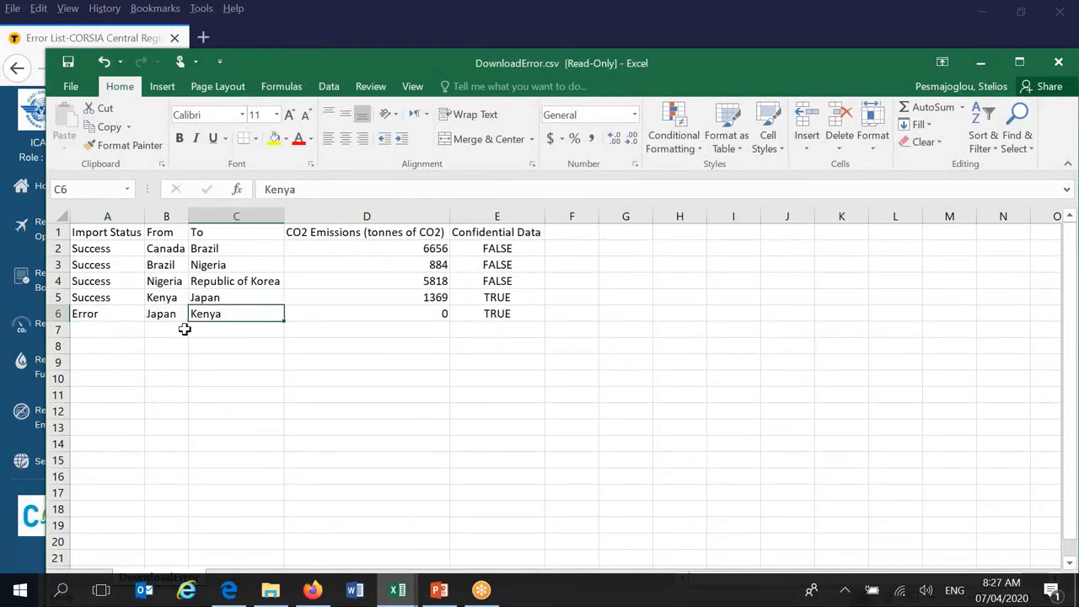
left_click(390, 318)
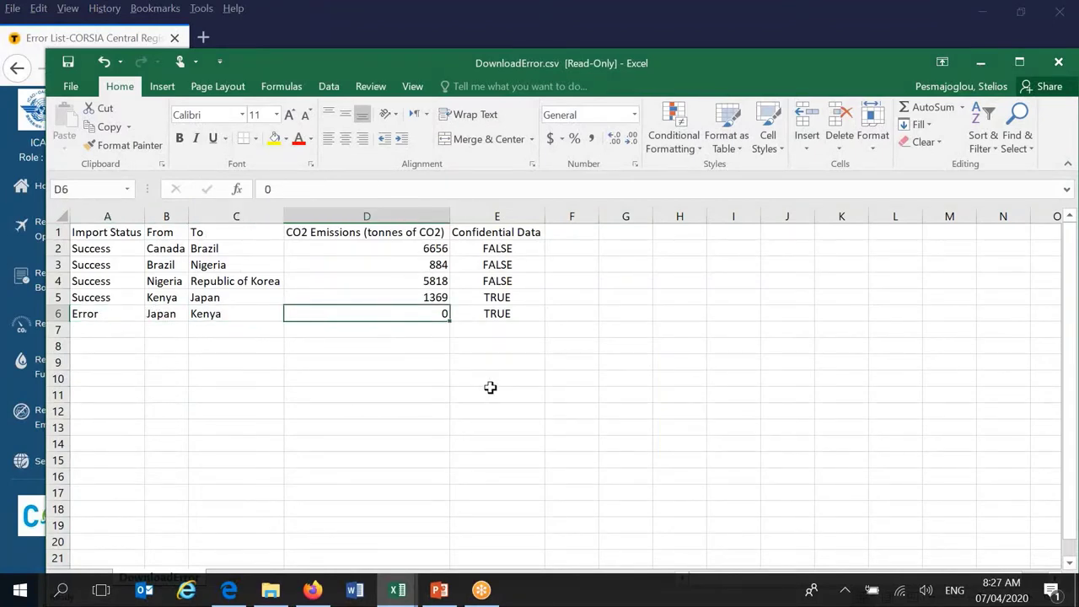
- Switch back to the CORSIA registry, return from the error list to the report, and check which state pairs from the zero-emission file were added
left_click(271, 32)
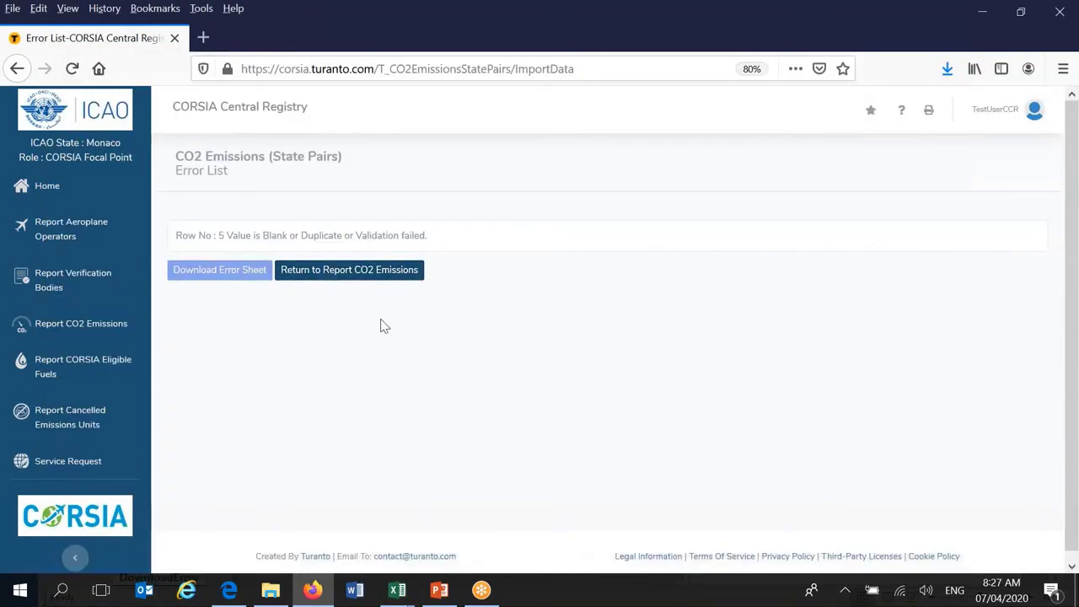
left_click(368, 274)
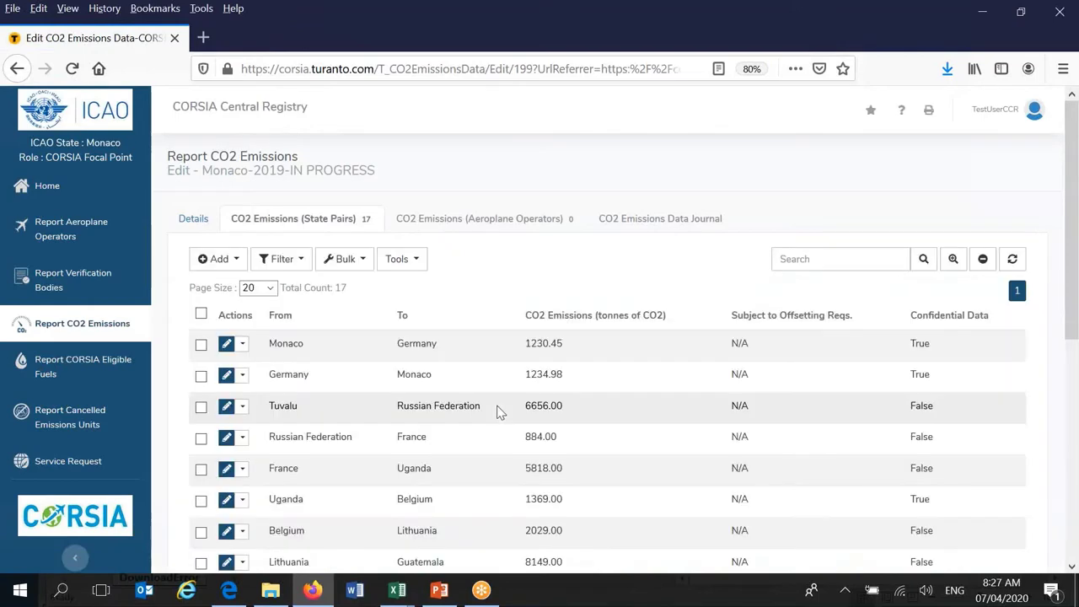
scroll(497, 410, "down", 5)
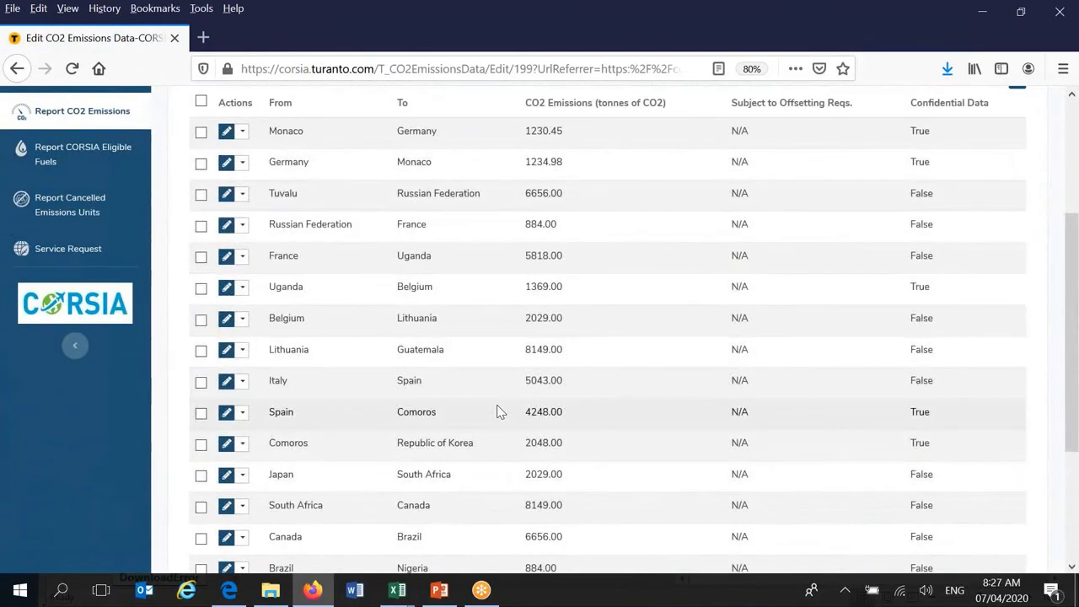
scroll(498, 410, "down", 1)
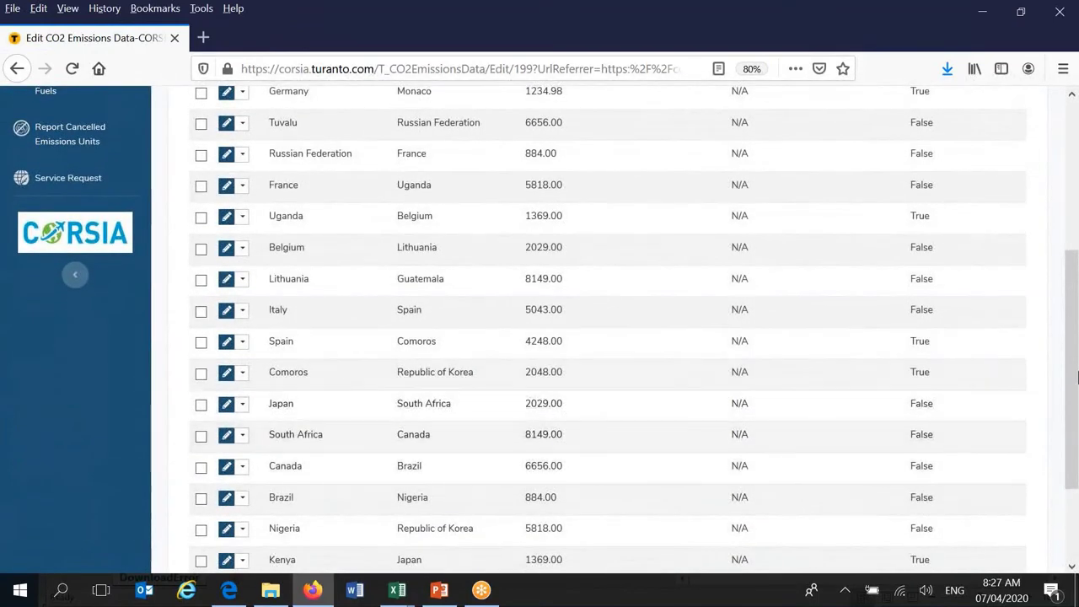
left_click_drag(1069, 361, 1070, 422)
left_click_drag(1072, 399, 1077, 312)
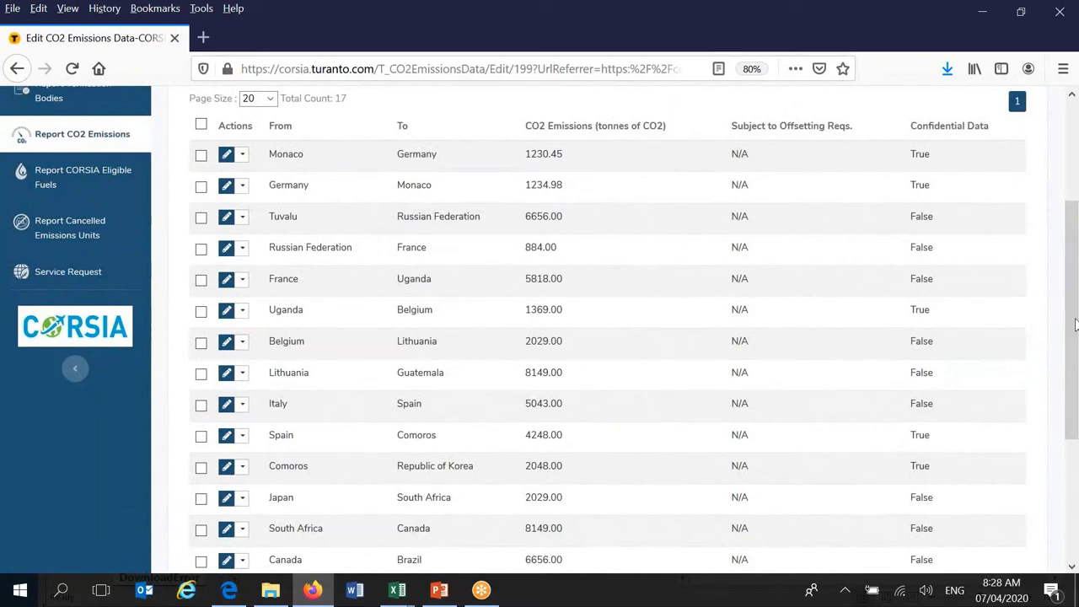
left_click_drag(1070, 309, 1077, 222)
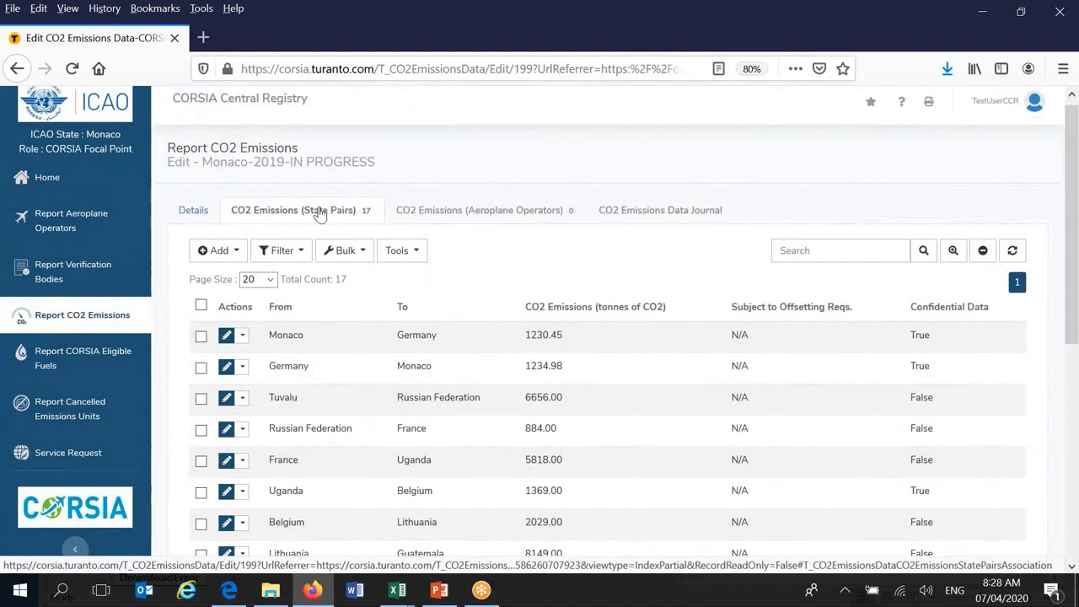
- View the report's CO2 emissions by aeroplane operator and check the export and filter options available there
left_click(487, 216)
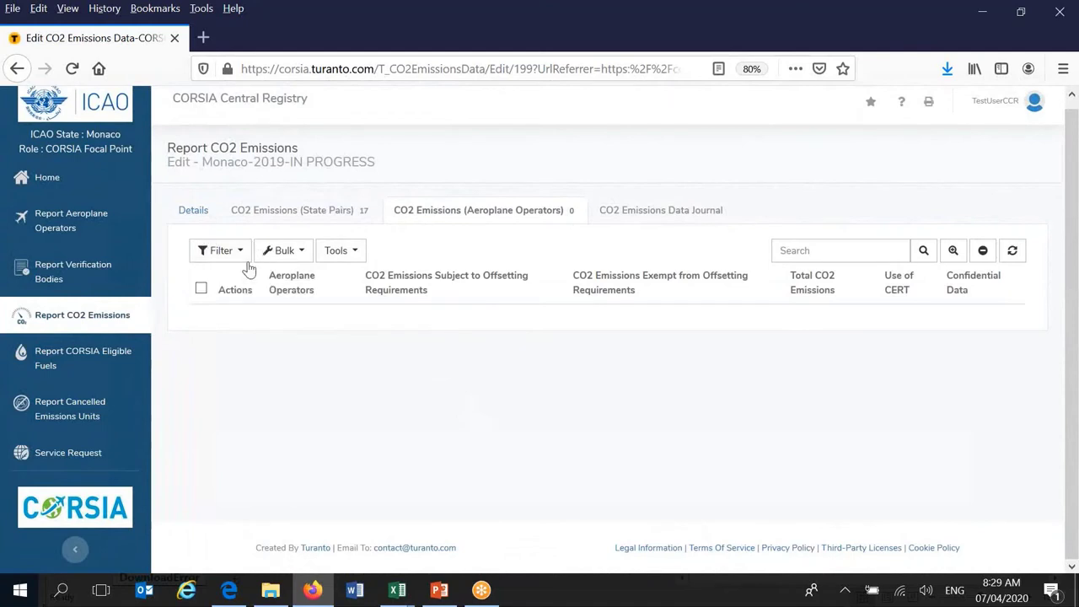
left_click(357, 252)
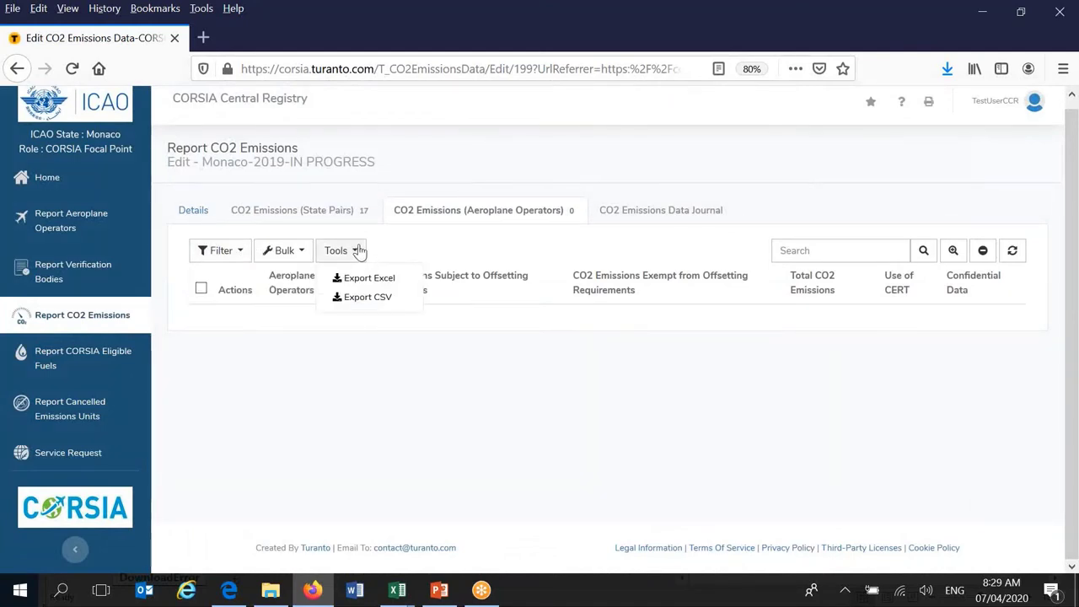
left_click(240, 252)
left_click(181, 251)
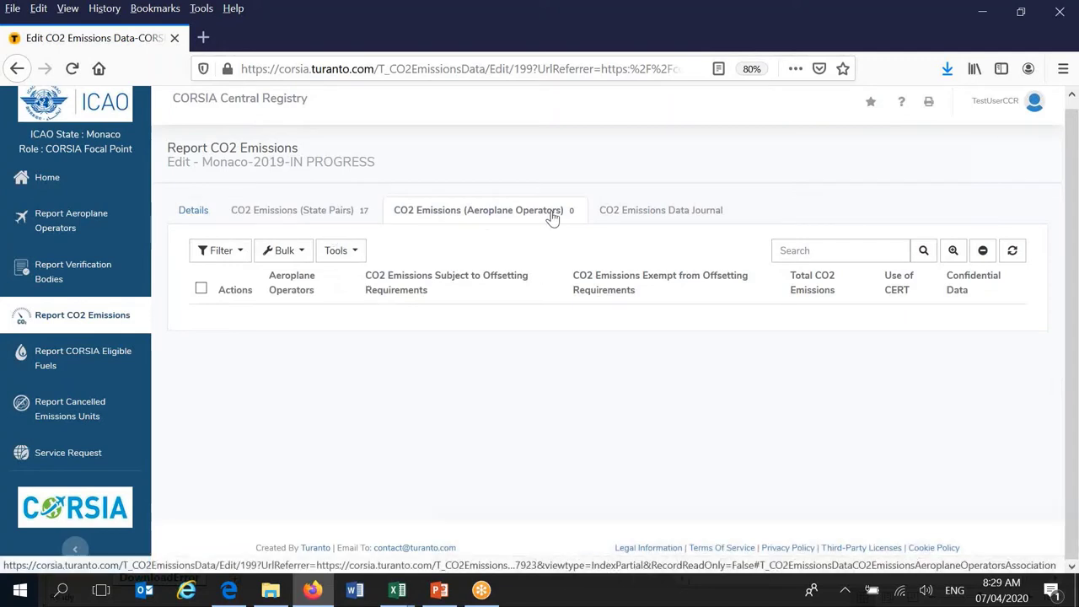
- Examine the CO2 emissions data journal for the view and creation entries recorded on the Monaco 2019 report
left_click(661, 214)
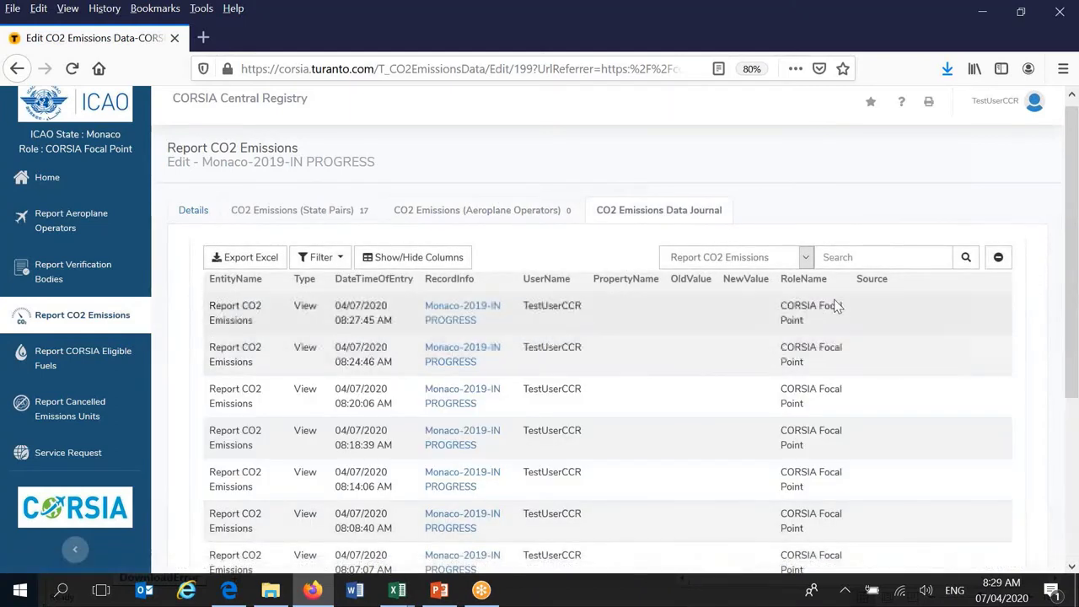
left_click_drag(1068, 242, 1048, 367)
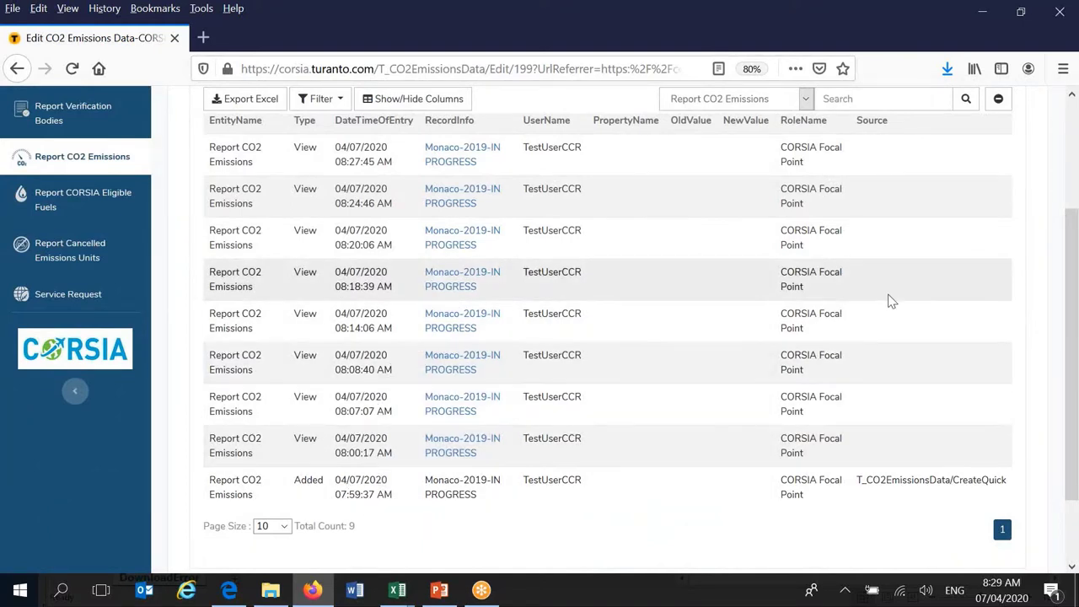
left_click_drag(1072, 290, 1069, 244)
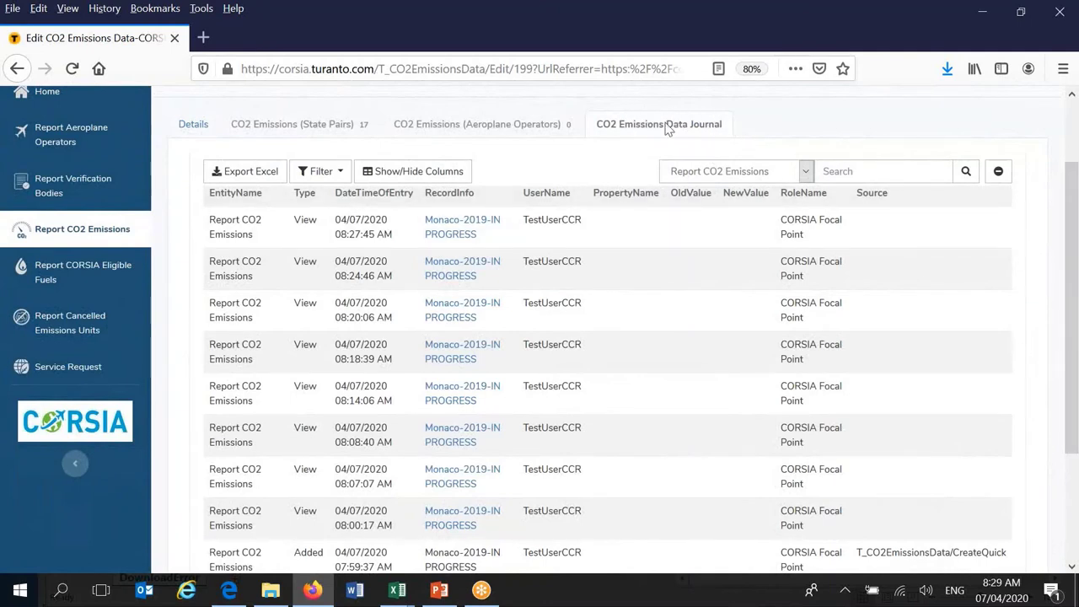
left_click_drag(1068, 241, 1074, 156)
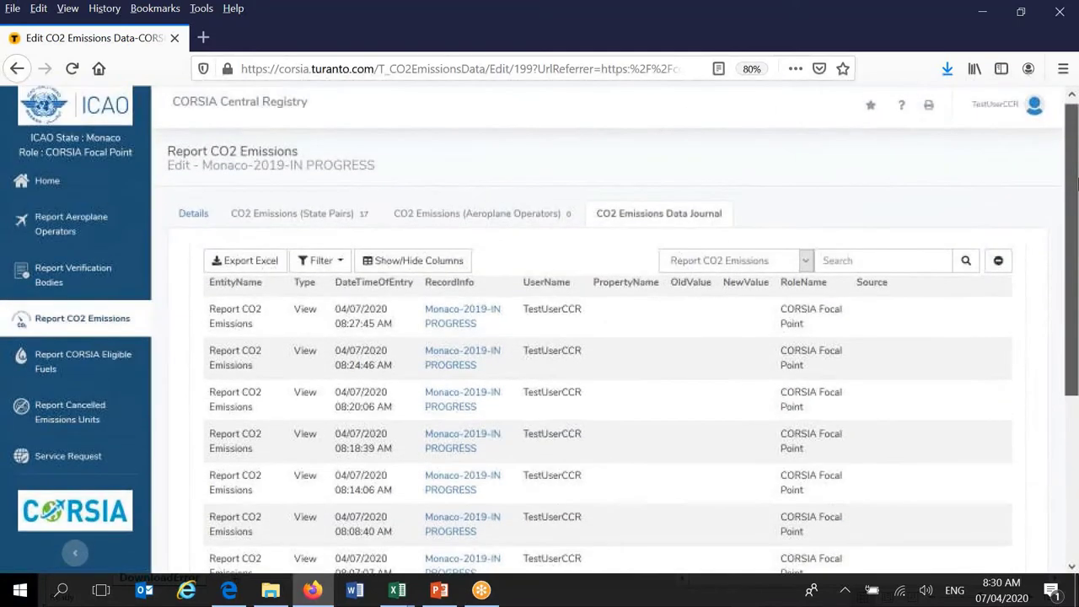
- Open the Monaco–Germany state-pair record for editing and examine its journal of entries
left_click(288, 216)
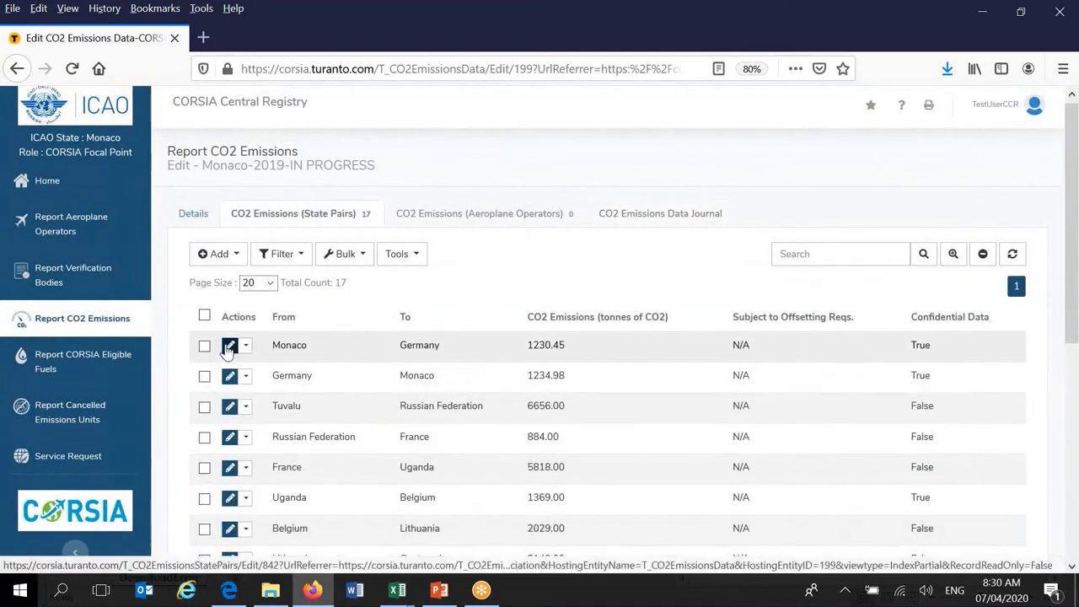
left_click(230, 347)
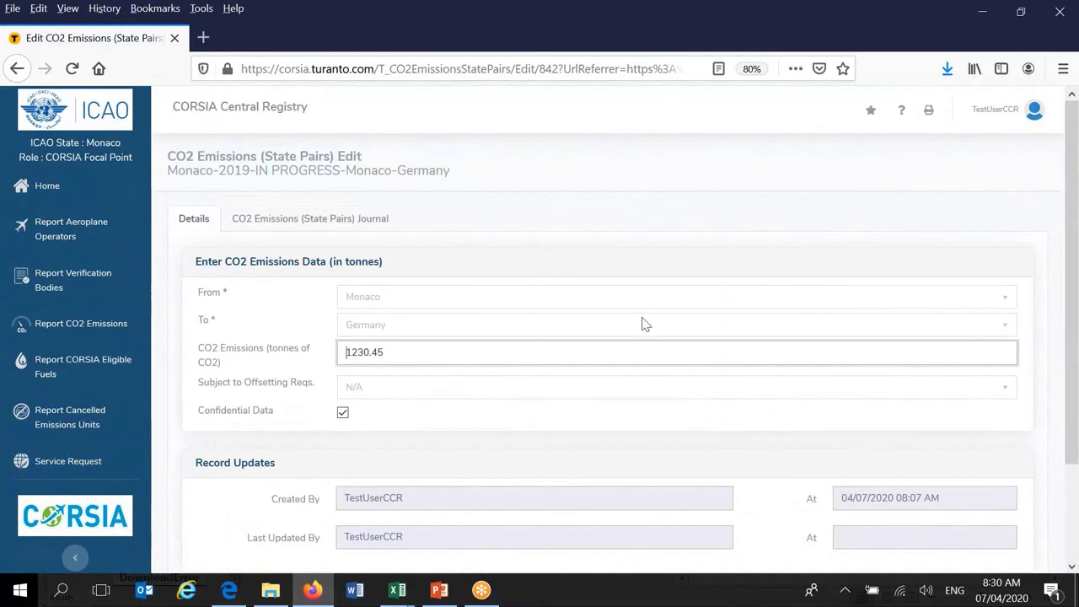
left_click_drag(1073, 304, 1076, 361)
scroll(1076, 360, "up", 2)
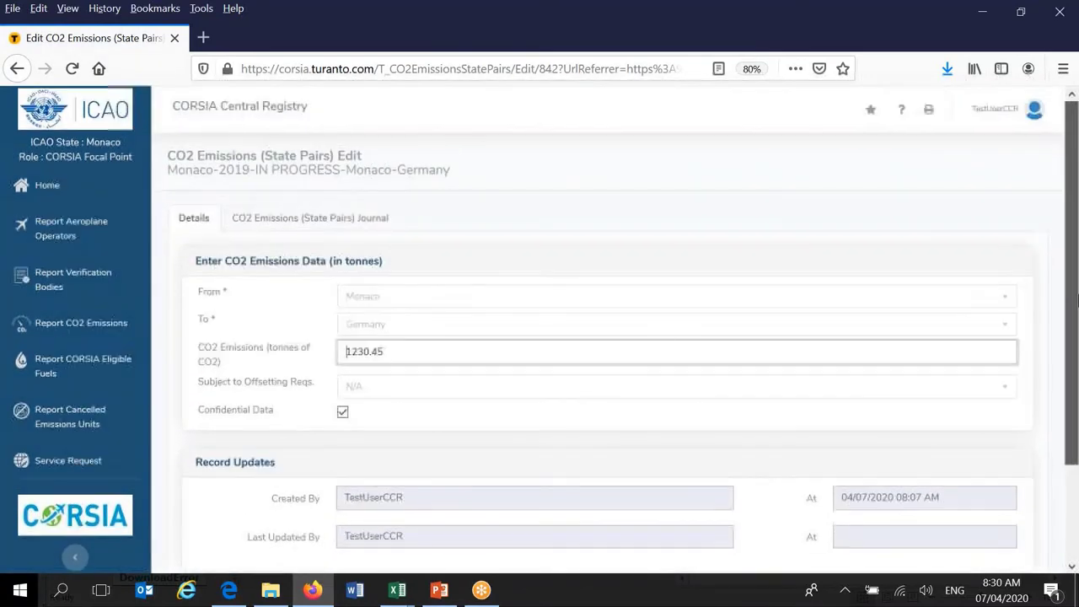
left_click(365, 221)
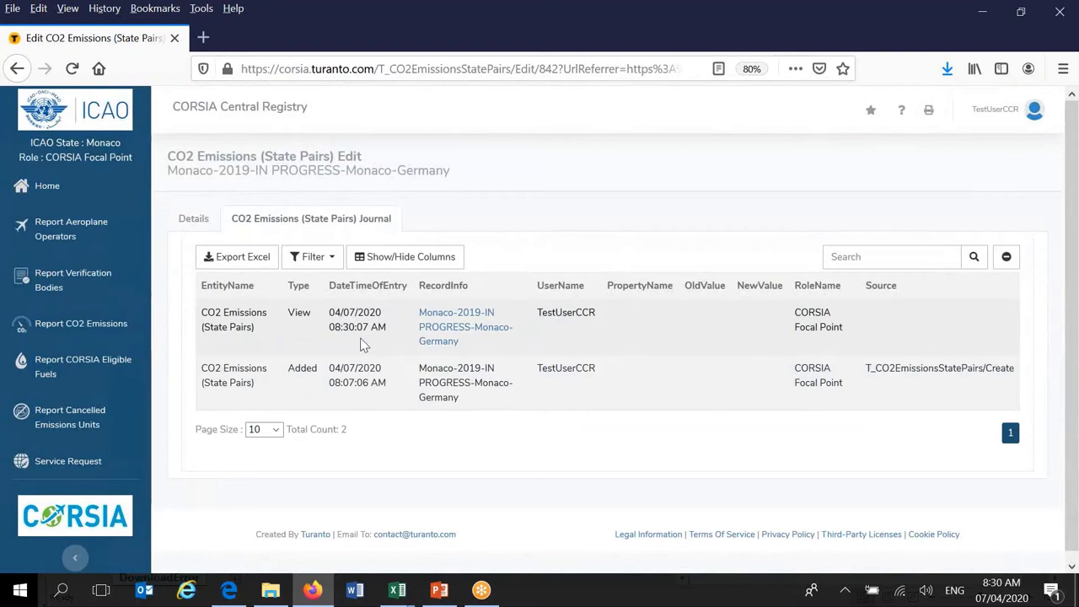
- Review the Monaco–Germany record's emissions details and record updates, and leave the record without saving
left_click(194, 221)
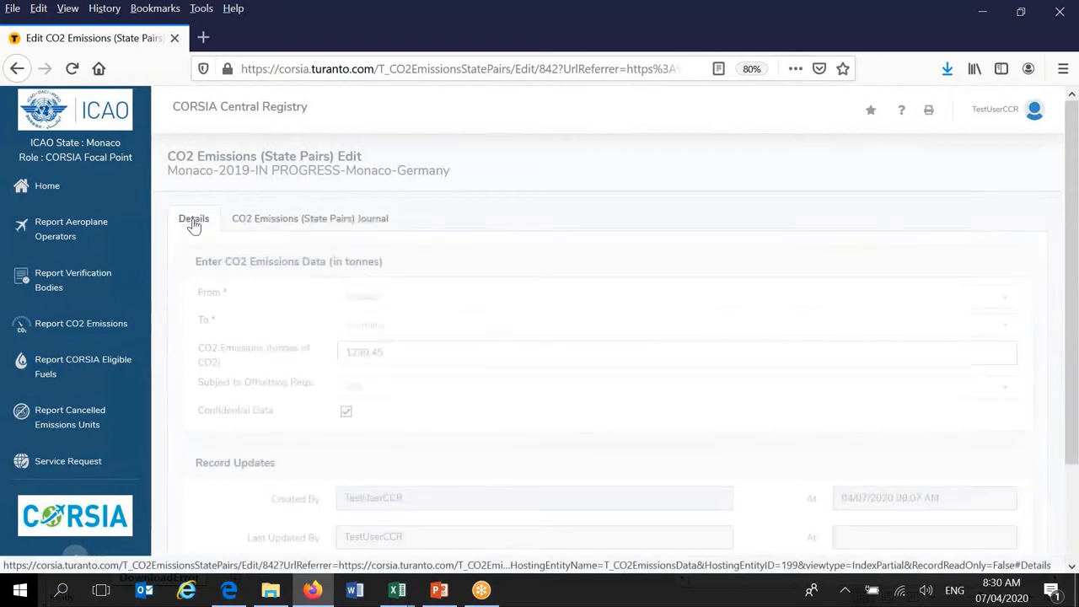
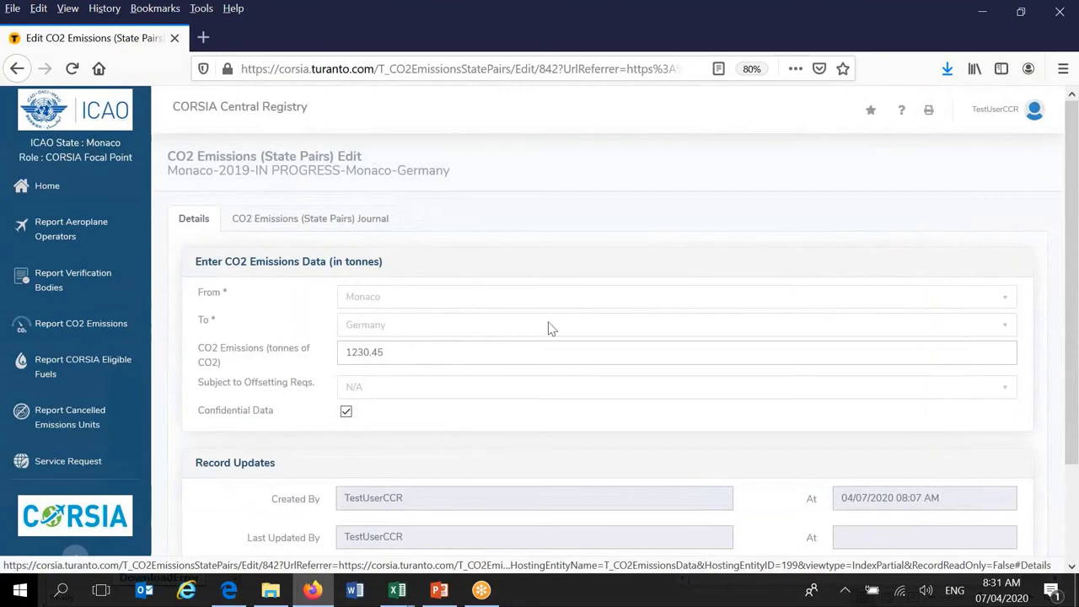
scroll(731, 328, "down", 2)
scroll(730, 328, "up", 2)
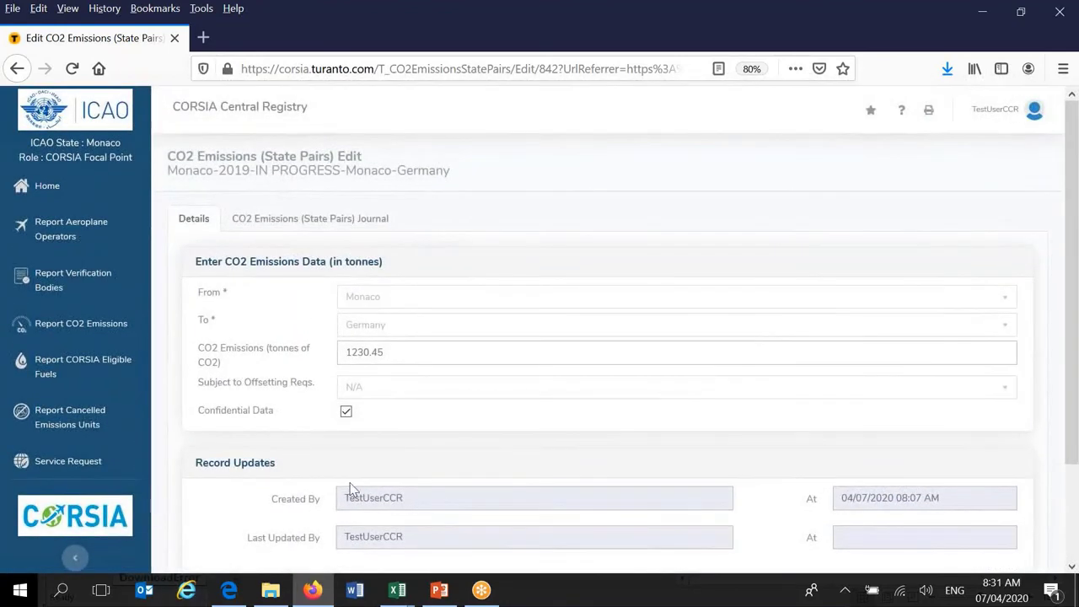
scroll(353, 489, "down", 2)
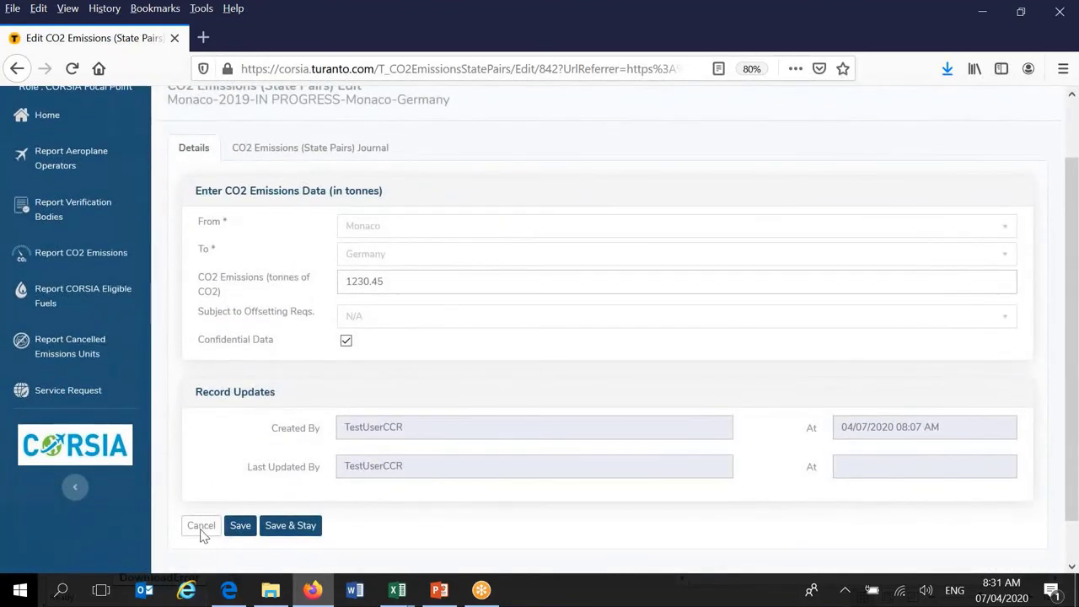
left_click(202, 529)
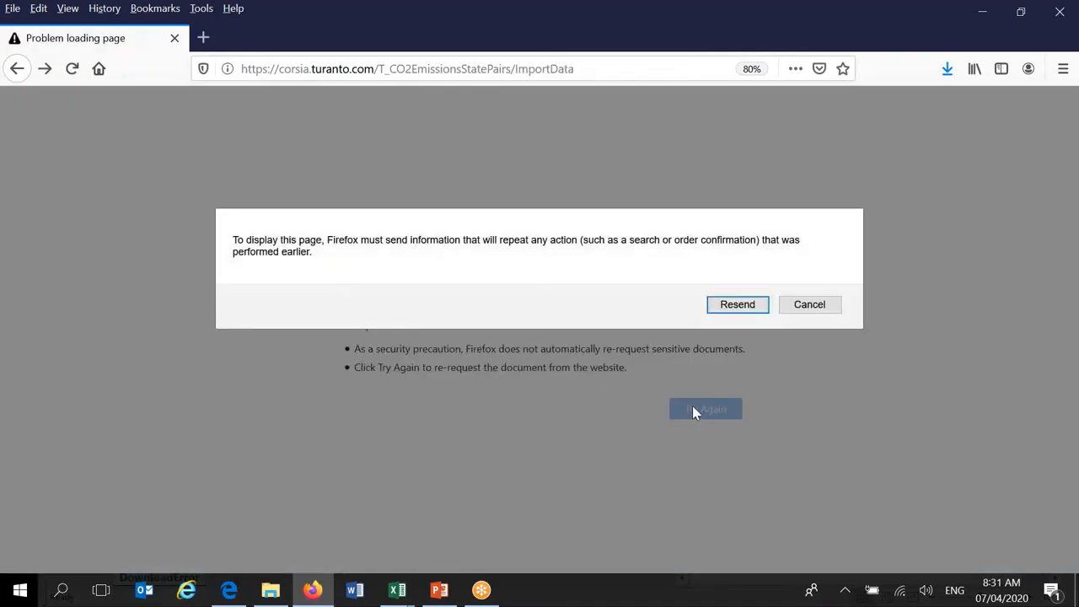
- Resend the request for the import page and reopen the Monaco 2019 report for editing from the CO2 emissions list
left_click(749, 307)
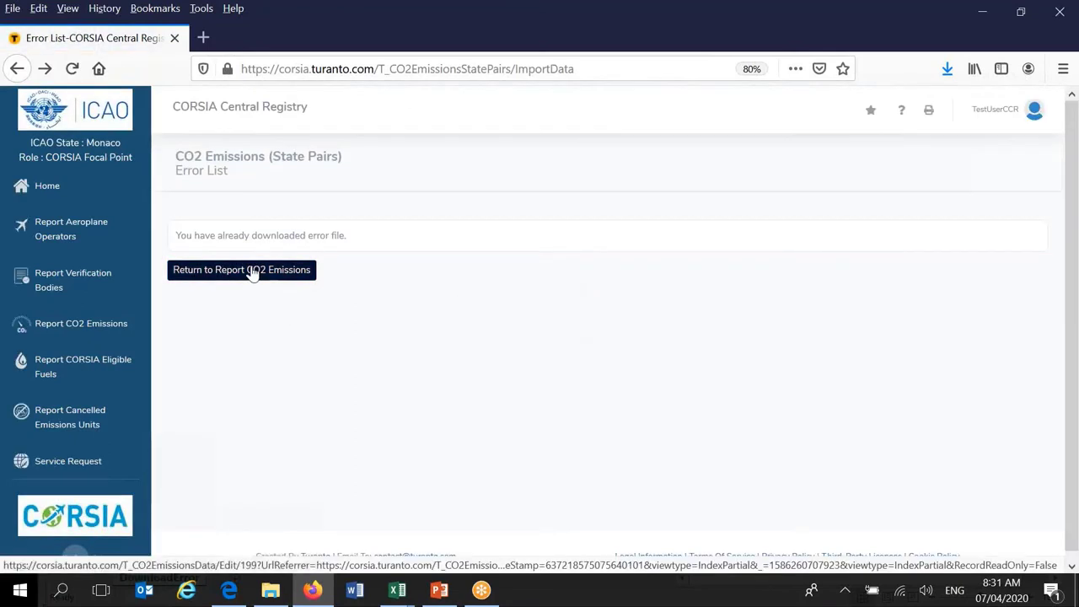
left_click(99, 329)
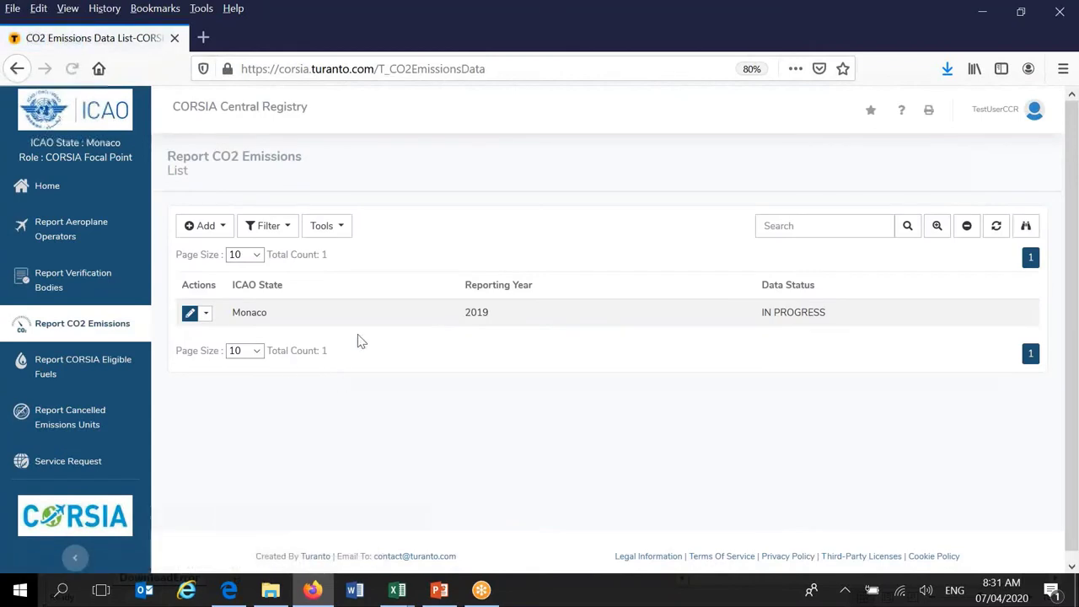
left_click(191, 314)
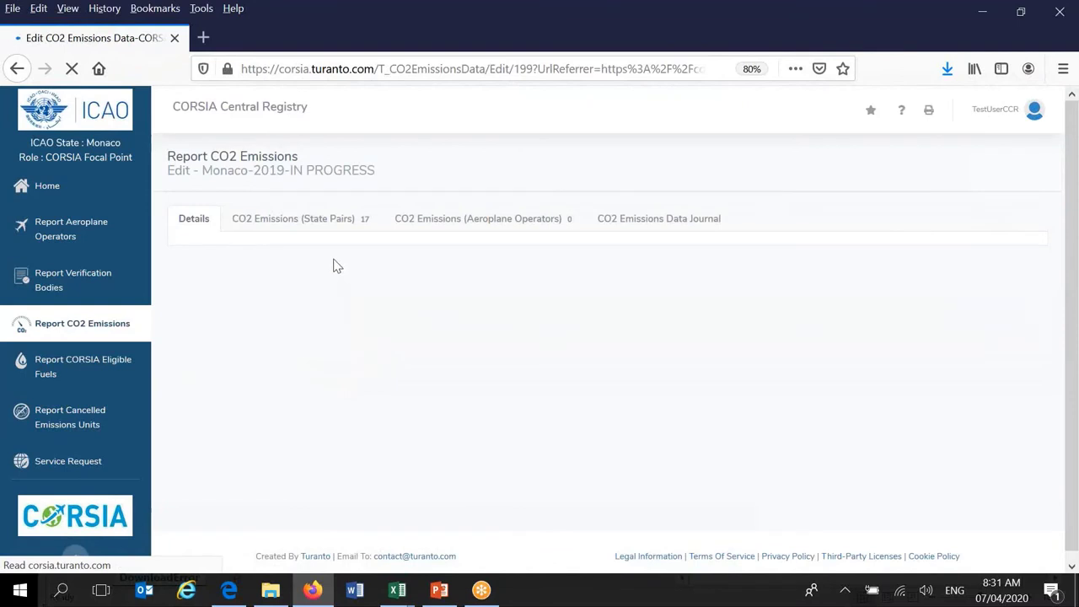
- Review the reporting year information, total CO2 emissions and data status in the Monaco 2019 report's details
left_click(328, 223)
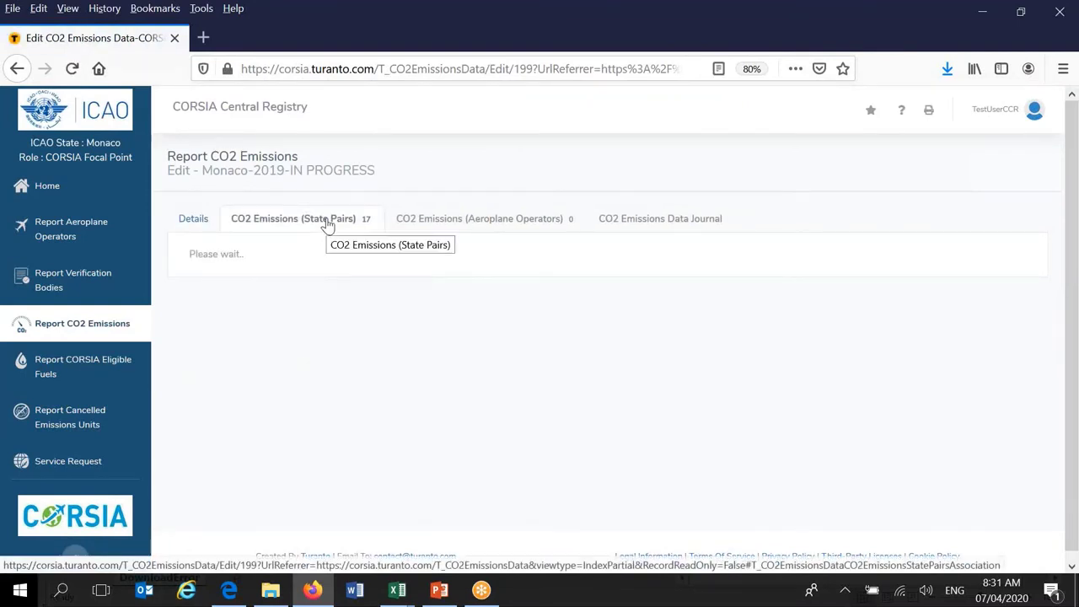
left_click(195, 220)
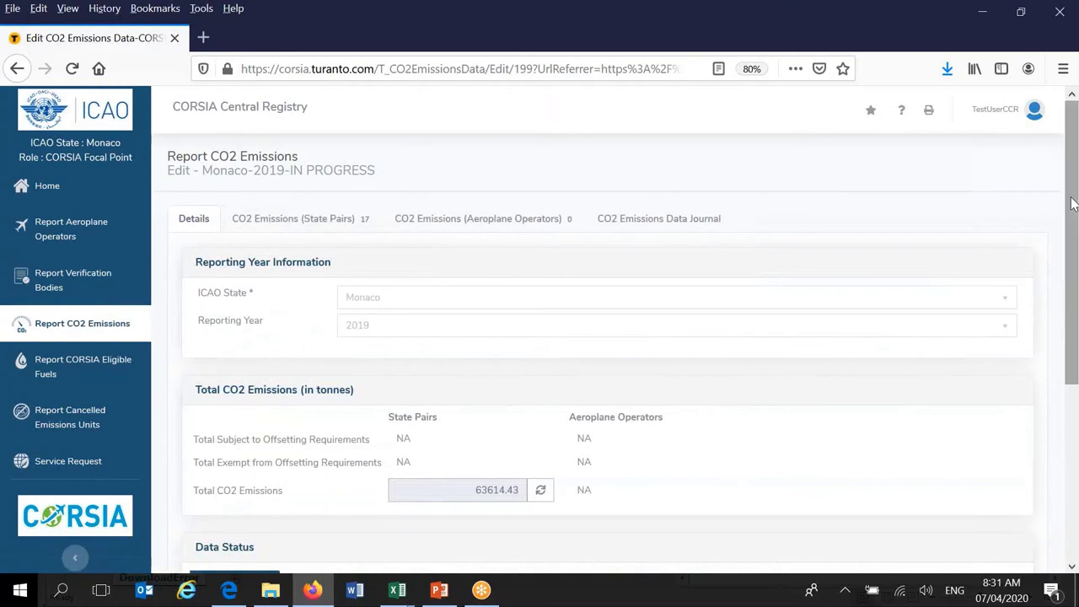
left_click_drag(1062, 212, 1072, 223)
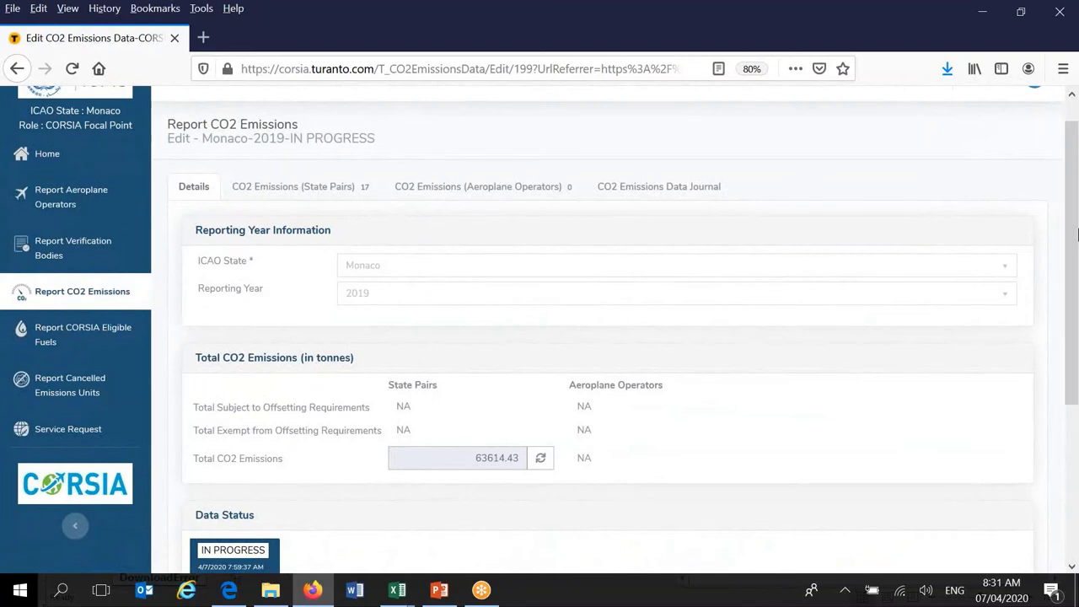
left_click_drag(1076, 237, 1074, 269)
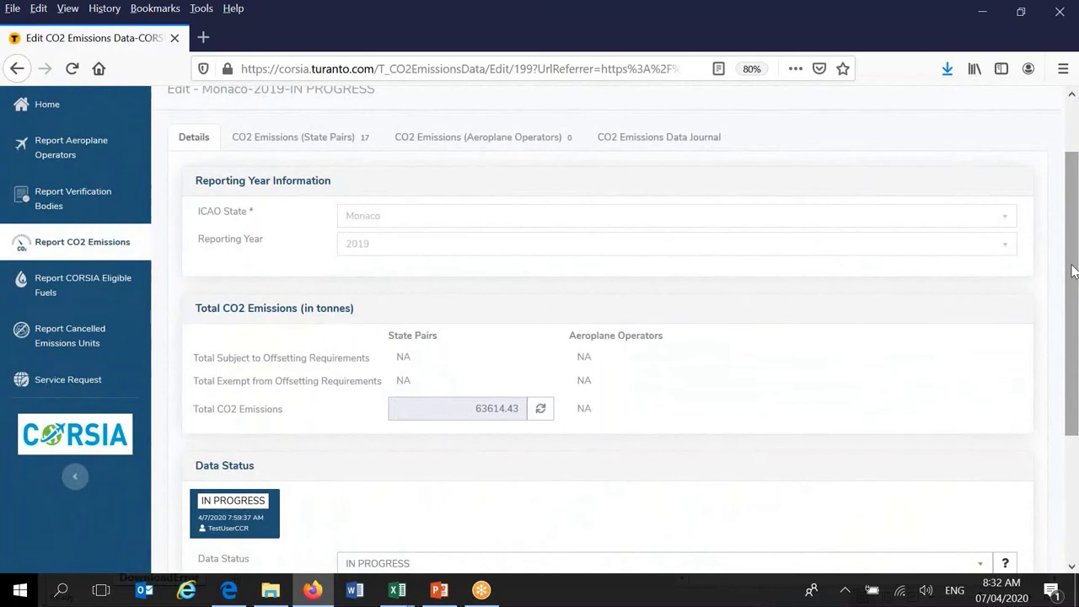
- Delete the Tuvalu–Russian Federation record from the Monaco 2019 report's state pairs and check the remaining pairs
left_click(295, 143)
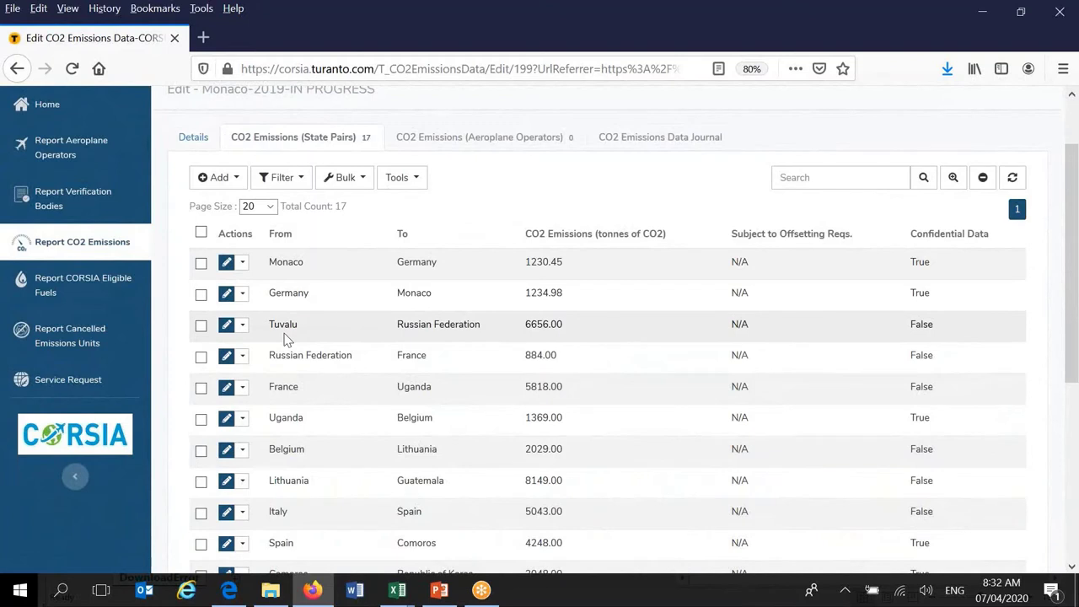
left_click(242, 329)
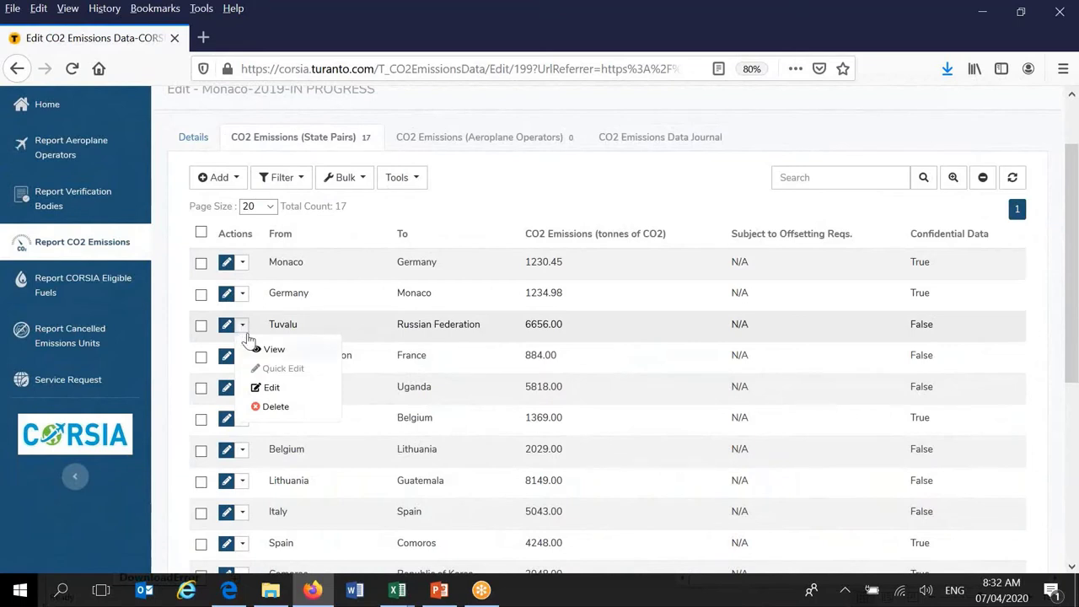
left_click(269, 408)
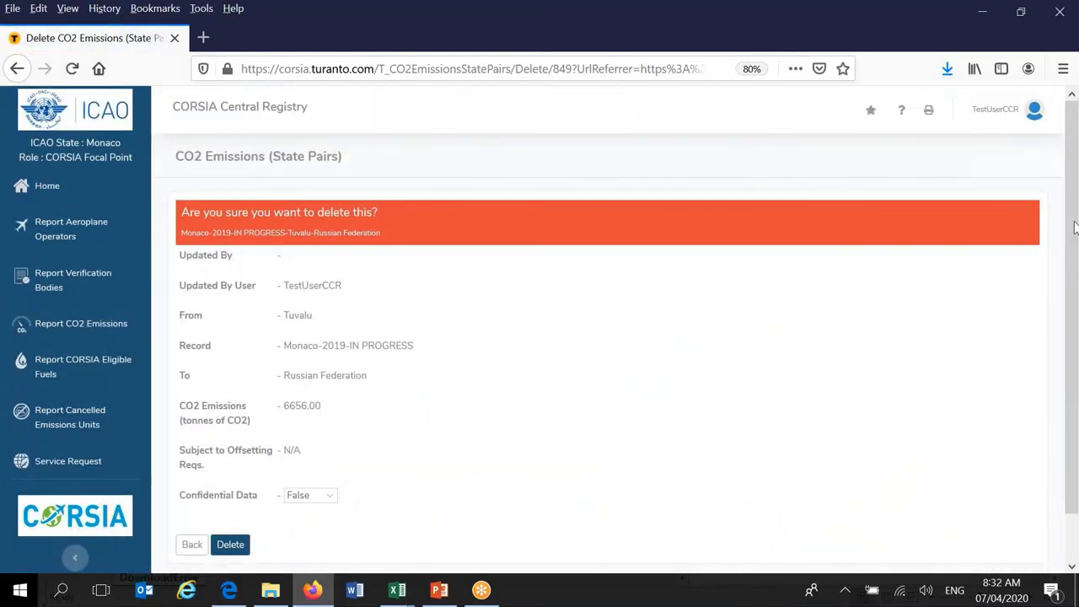
scroll(1073, 237, "down", 1)
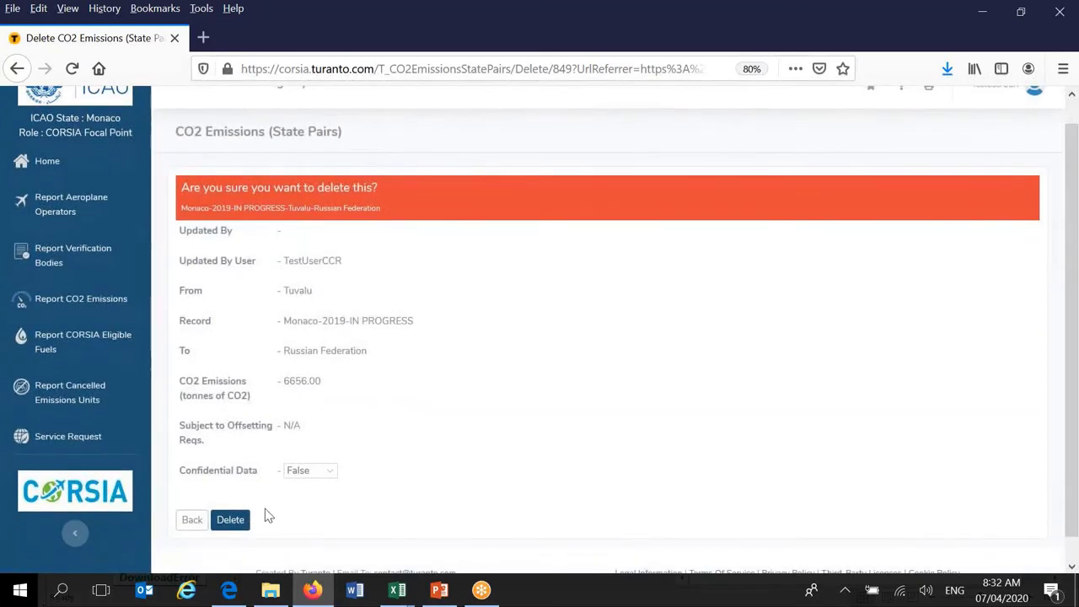
left_click(236, 524)
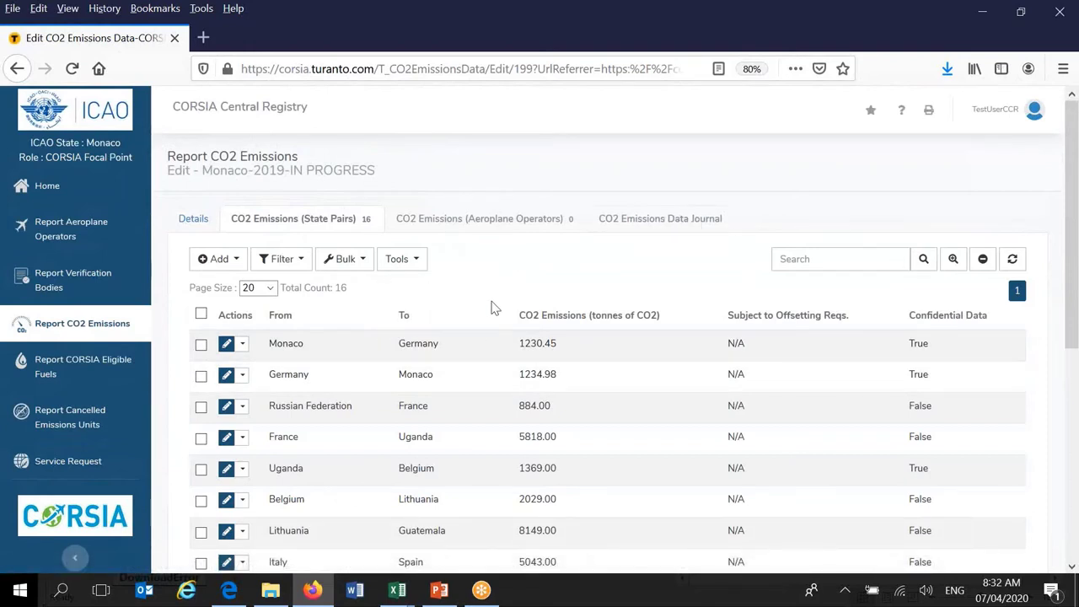
left_click_drag(1071, 233, 1067, 305)
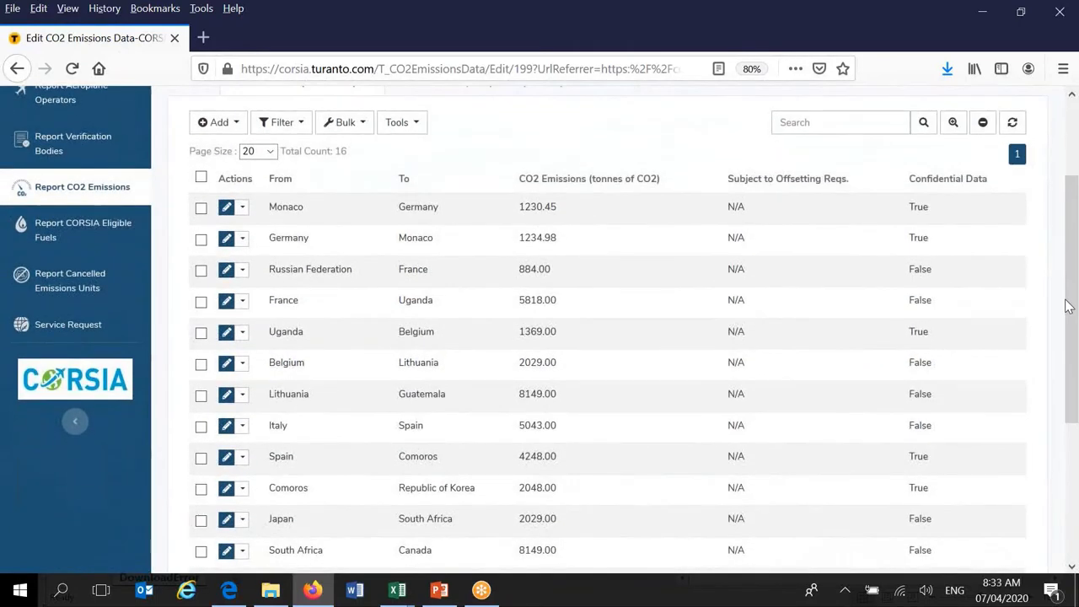
left_click_drag(1070, 305, 1078, 217)
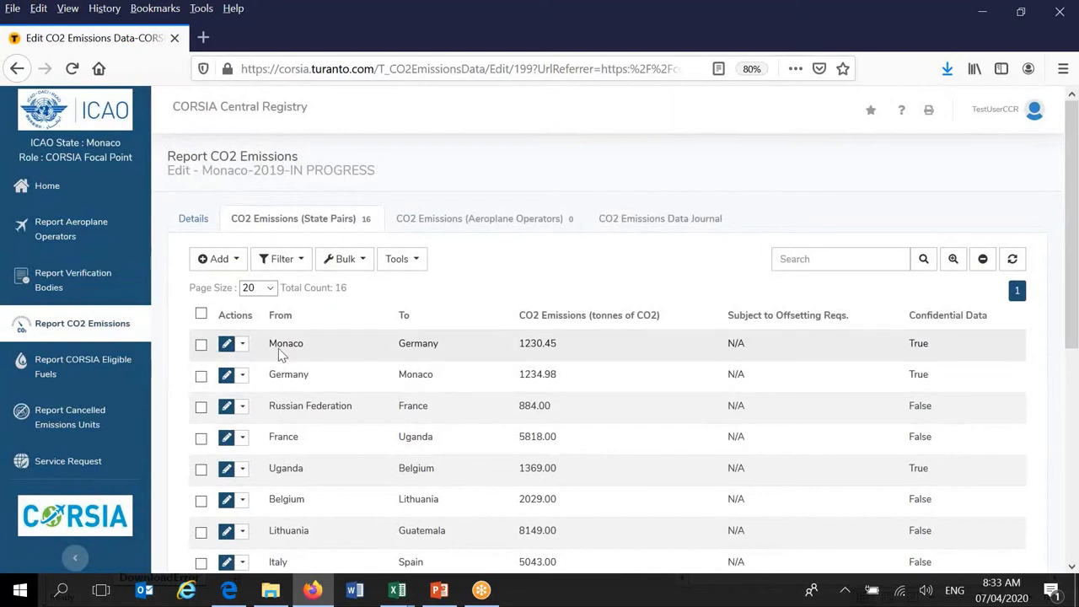
- Return to the CO2 emissions list and reopen the Monaco 2019 report's details for editing
left_click(87, 325)
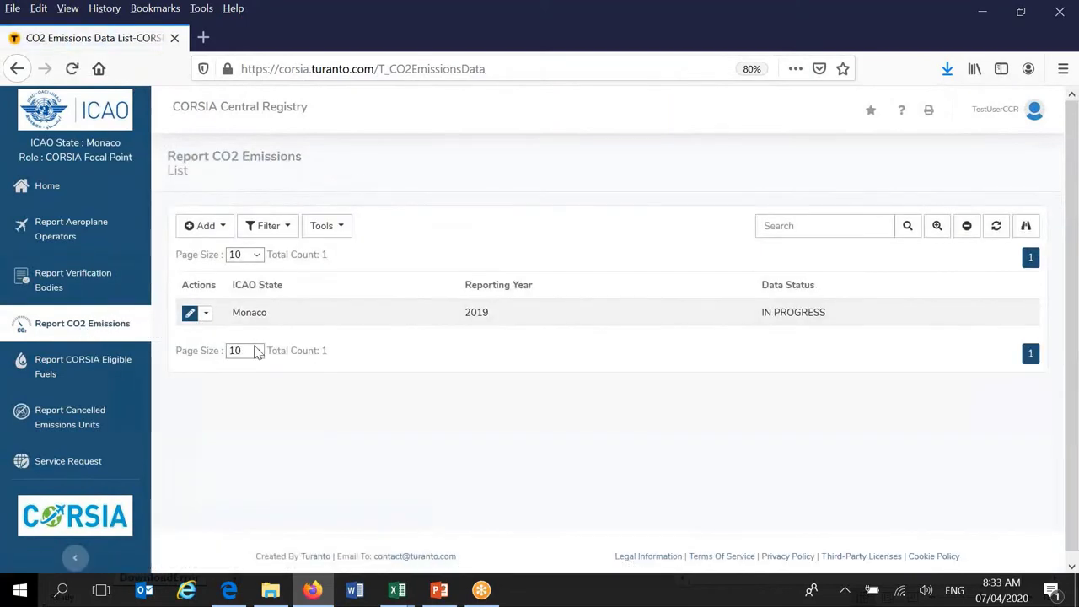
left_click(206, 316)
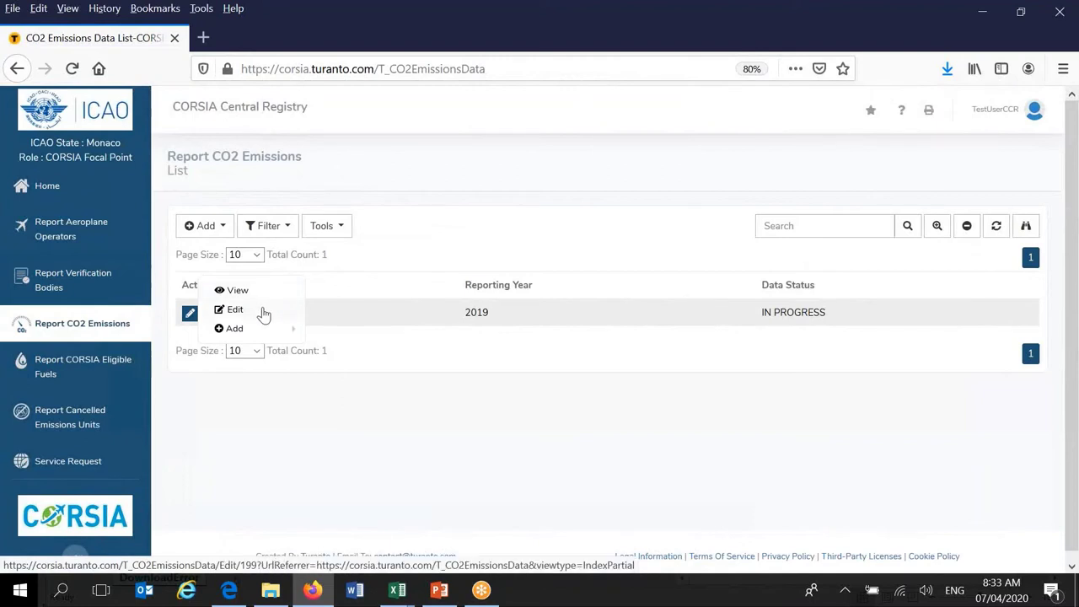
mouse_move(265, 330)
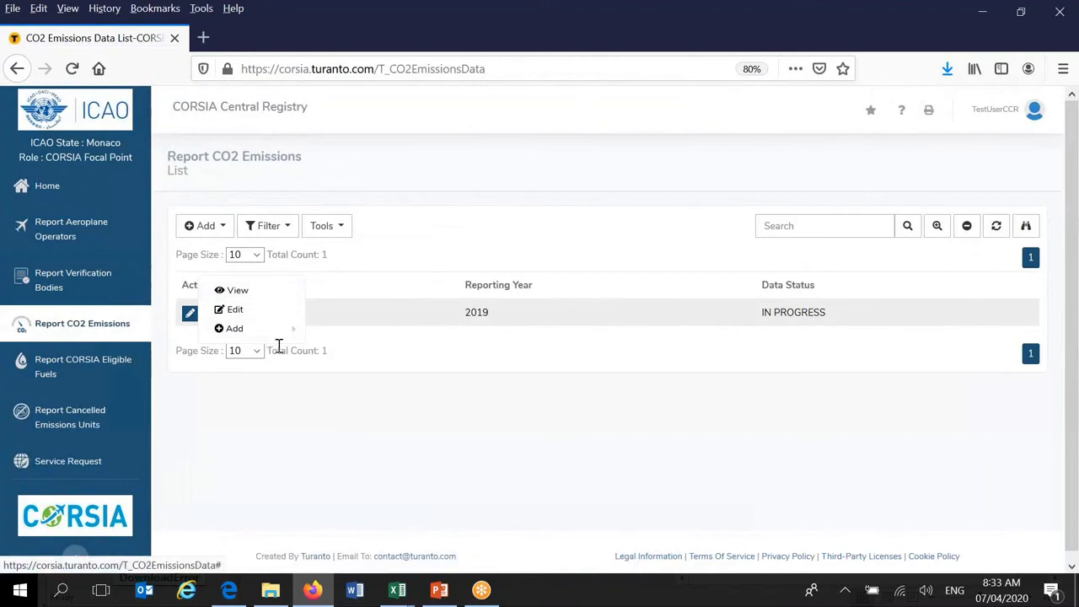
left_click(282, 410)
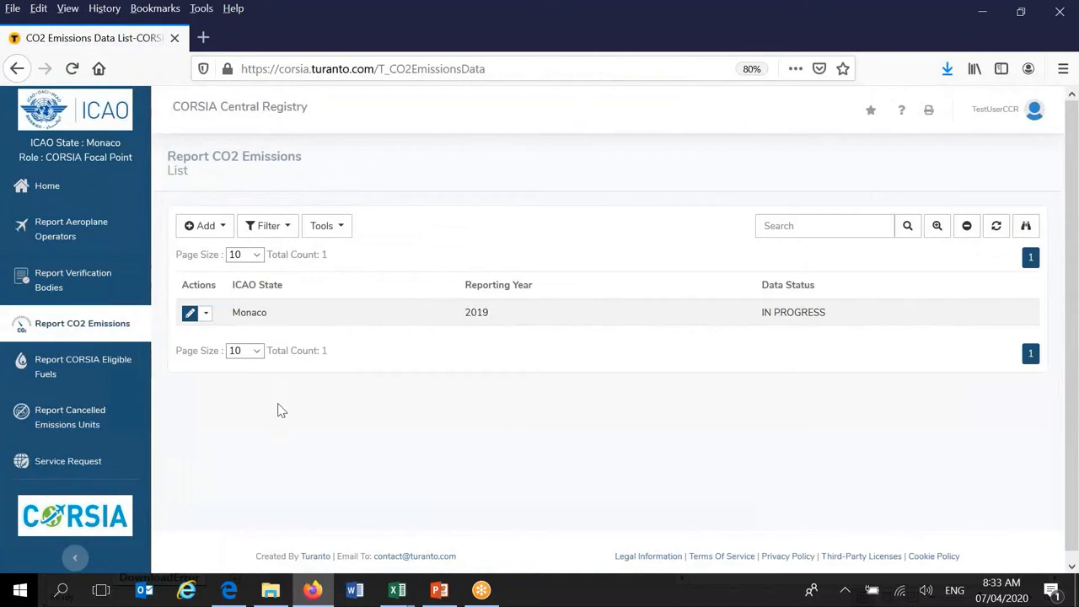
left_click(190, 315)
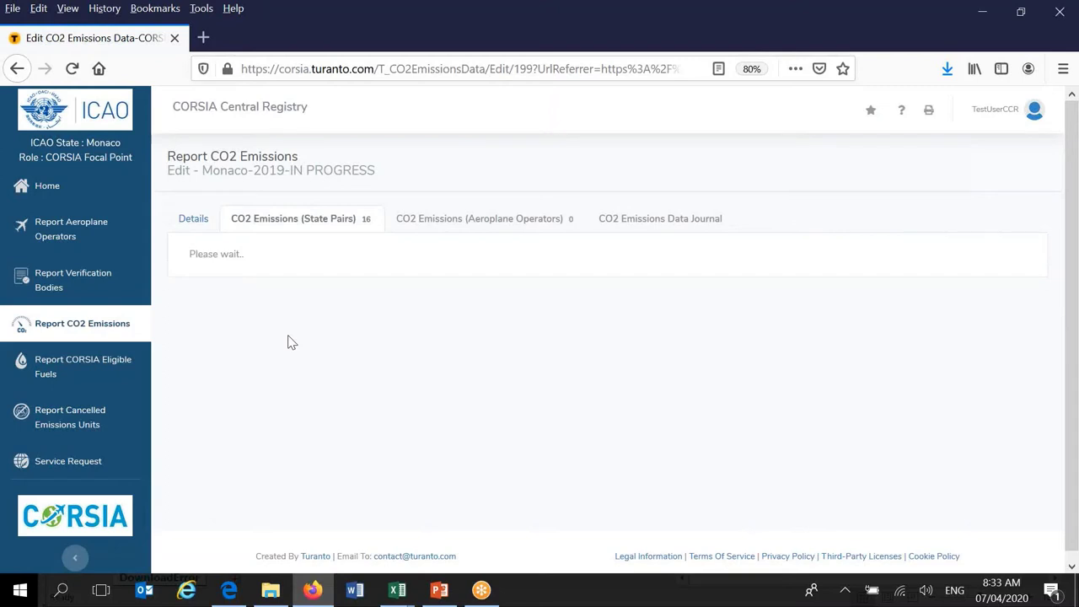
left_click(195, 221)
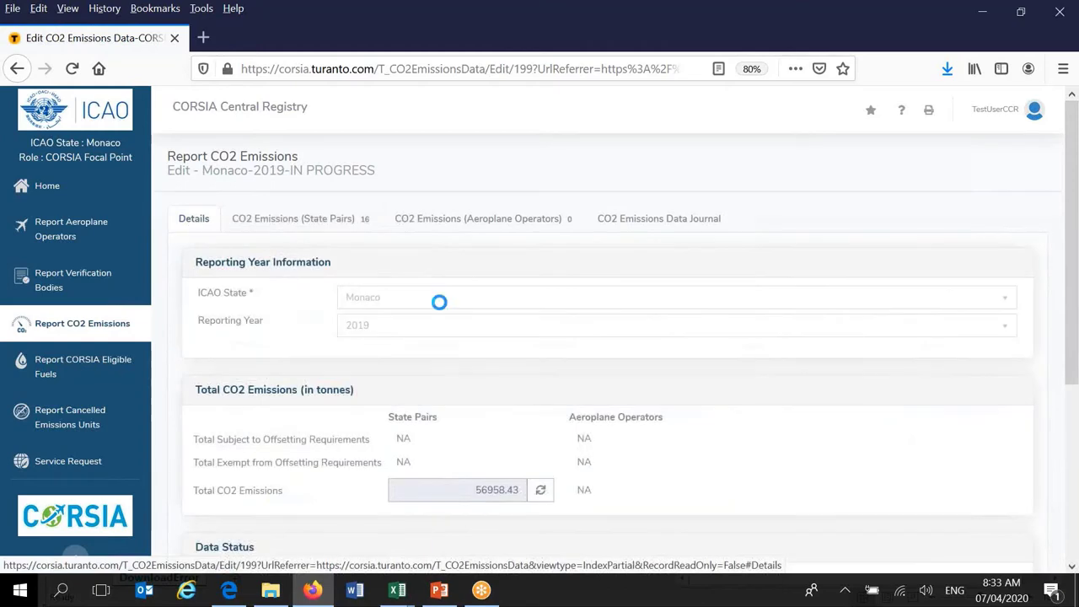
- Set the Monaco 2019 report's data status to COMPLETE and save the report
left_click_drag(1066, 268, 1071, 404)
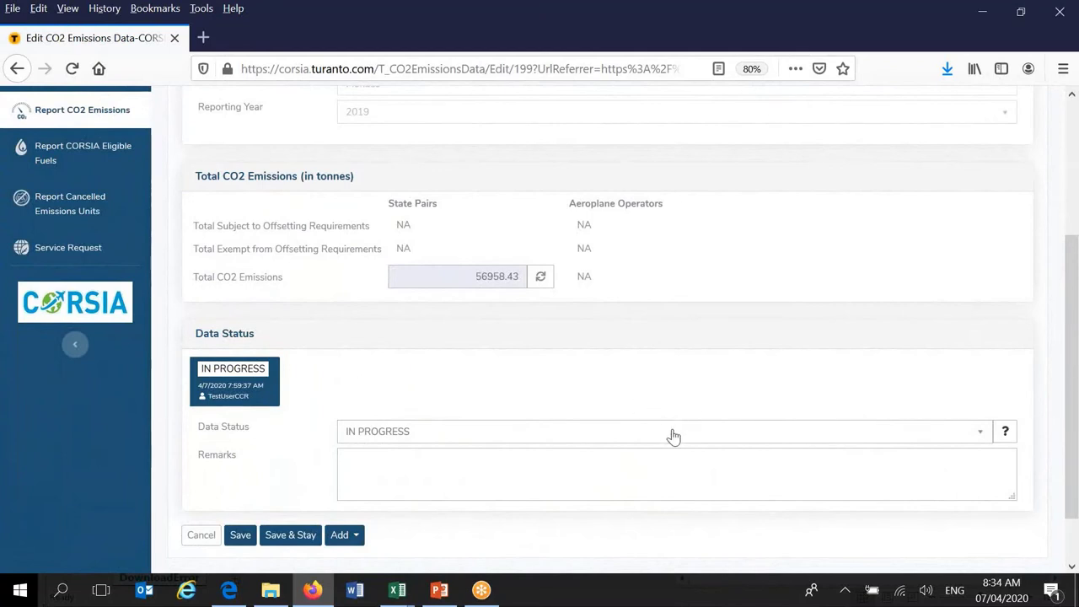
left_click(981, 437)
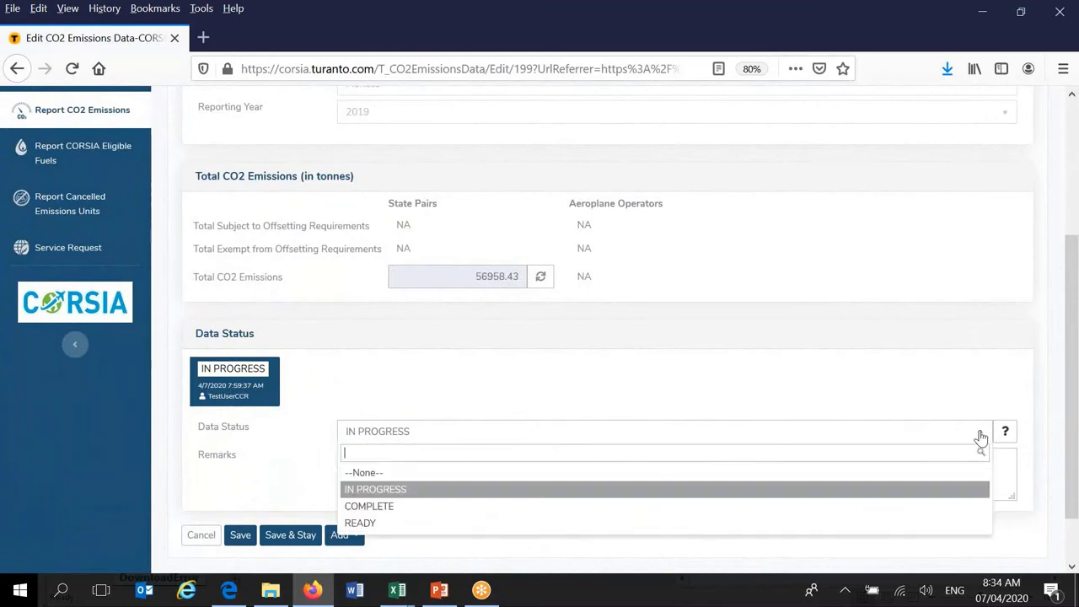
left_click(391, 511)
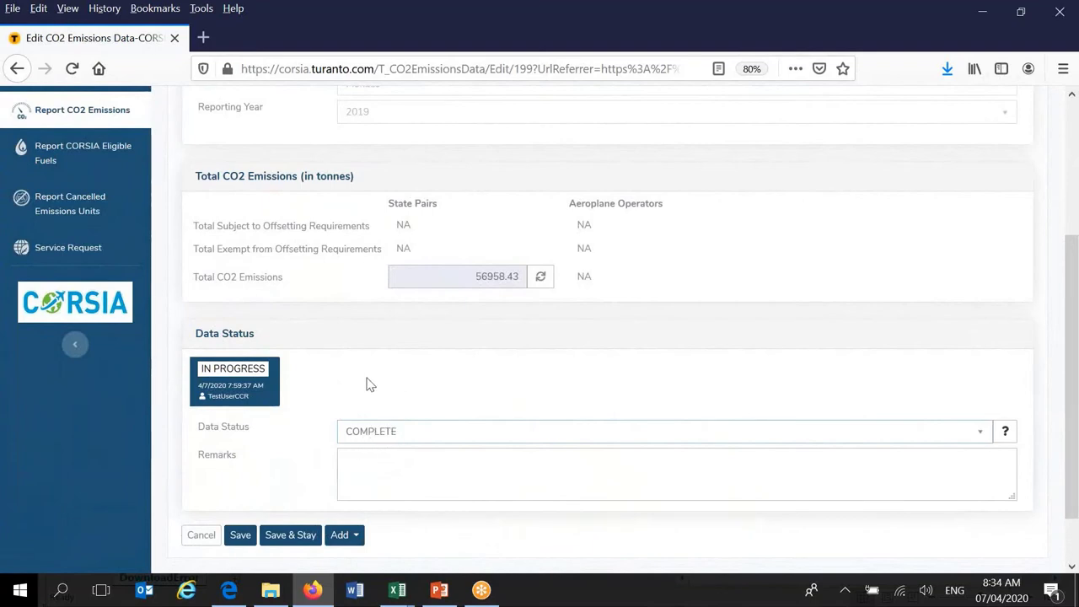
left_click(240, 536)
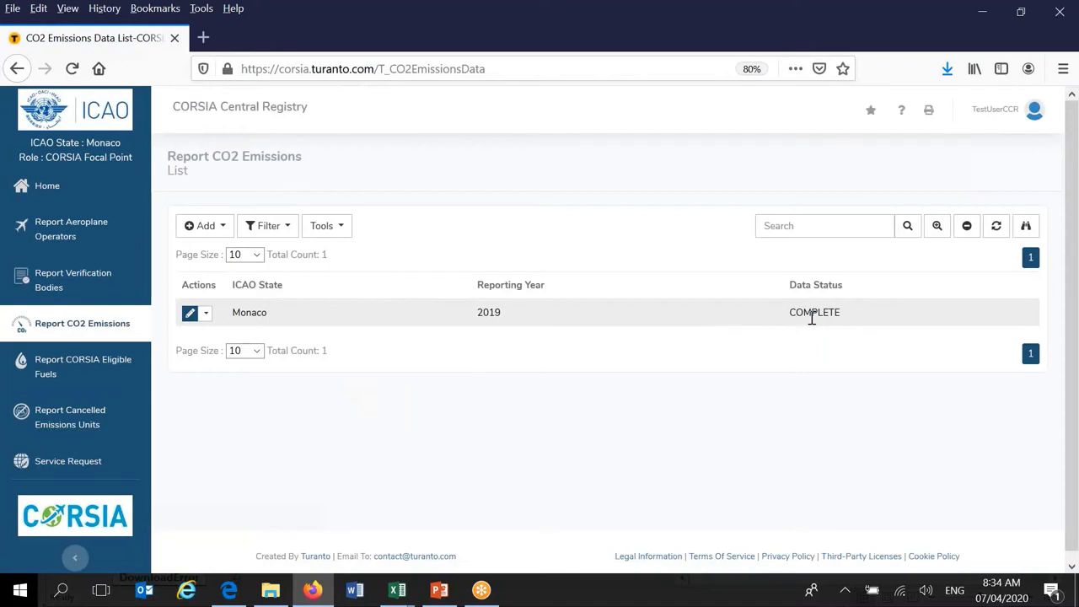
- Reopen the Monaco 2019 report from the list and review its state-pair records
left_click(190, 315)
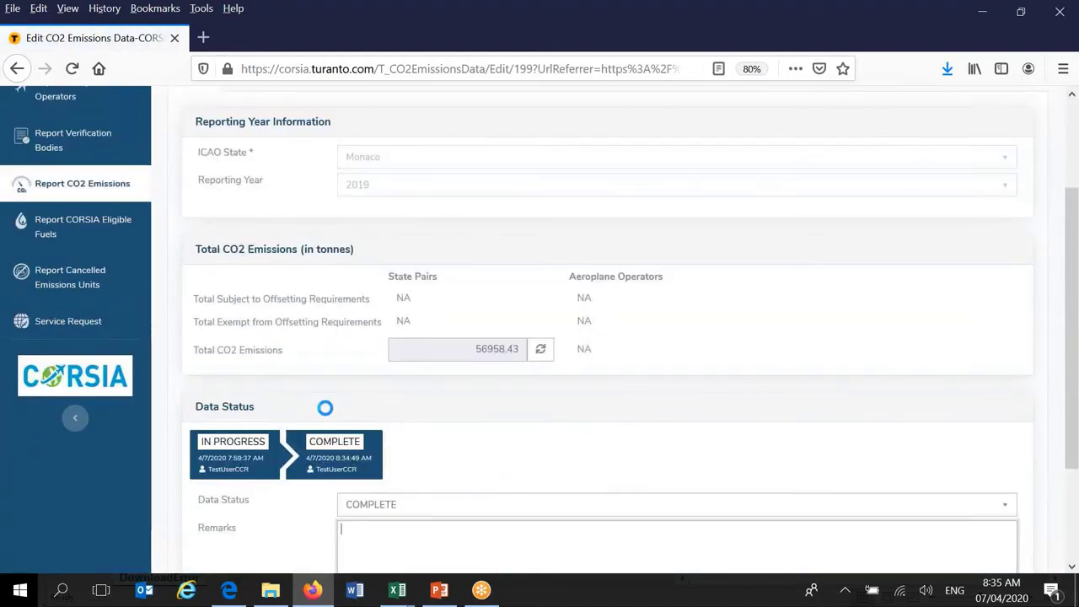
scroll(329, 245, "up", 5)
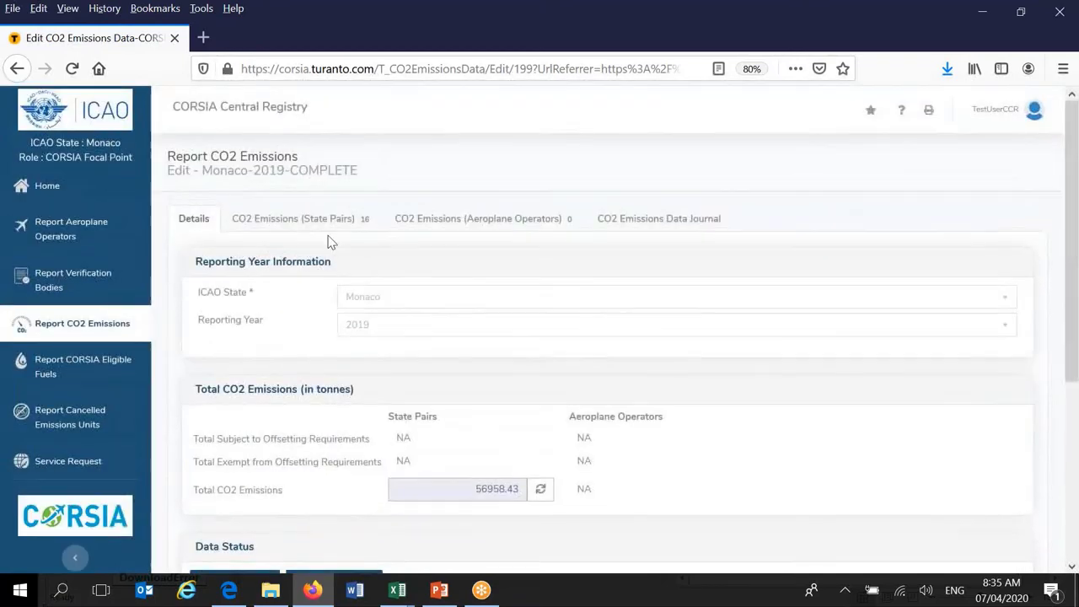
left_click(312, 219)
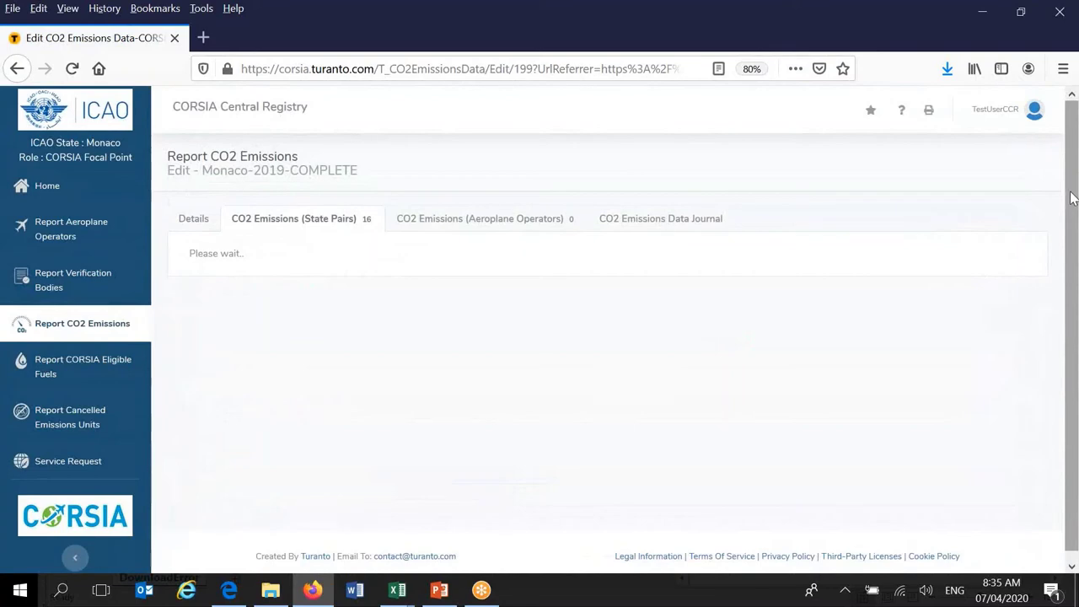
left_click_drag(1073, 198, 1067, 274)
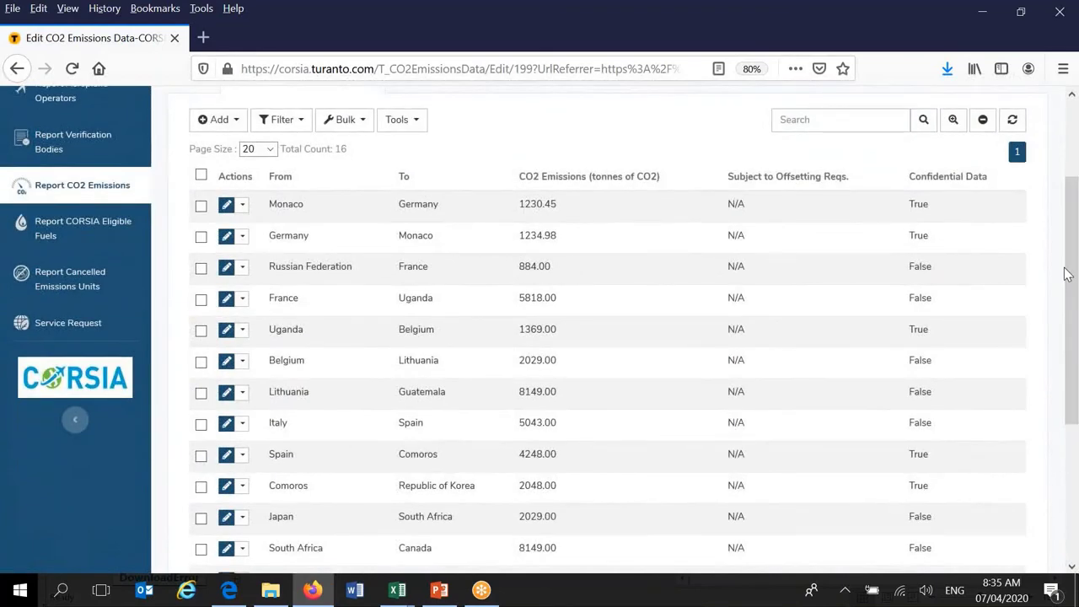
left_click_drag(1068, 275, 1072, 169)
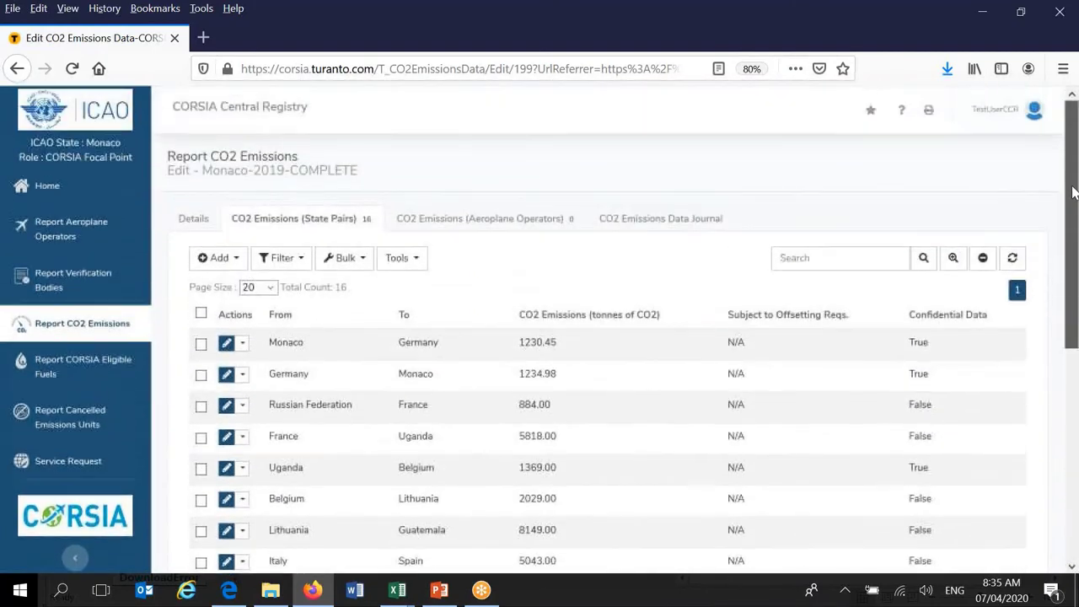
- Return to the report's details, revert its data status to IN PROGRESS, and save
left_click(194, 219)
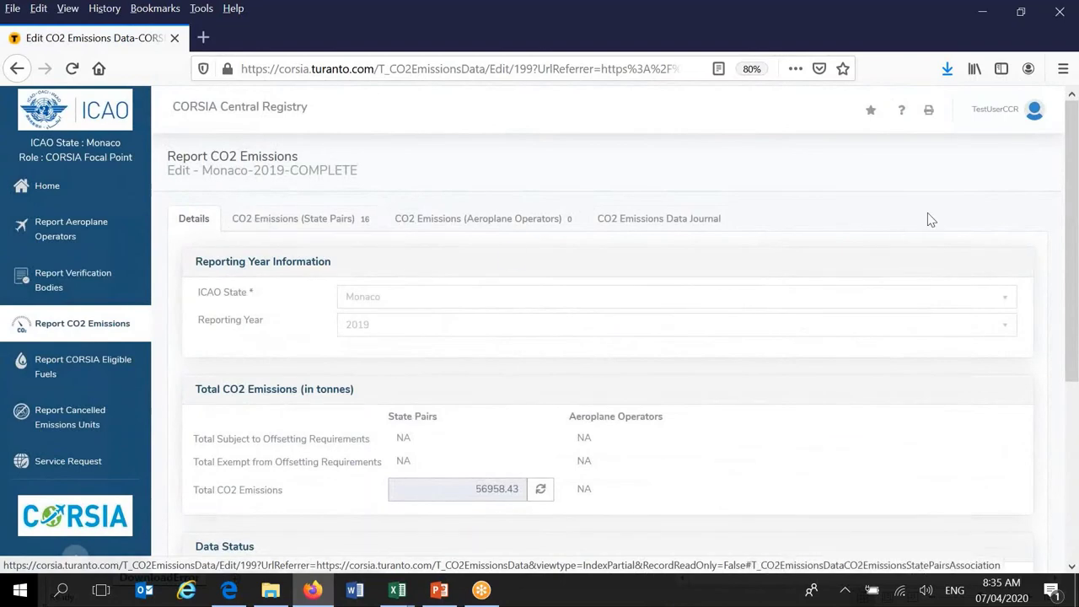
left_click_drag(1071, 202, 1067, 361)
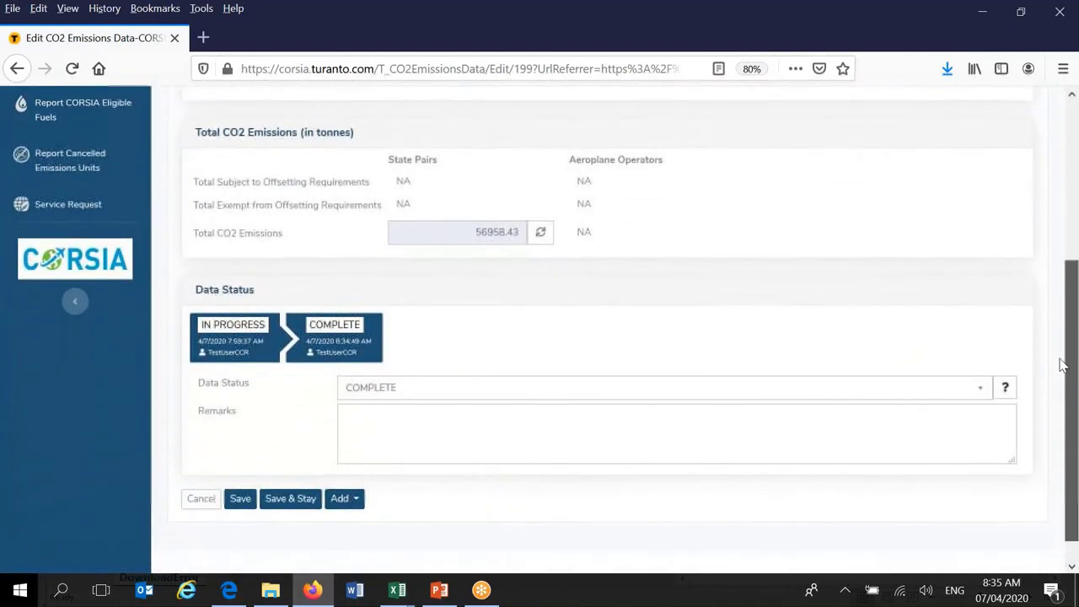
left_click(982, 394)
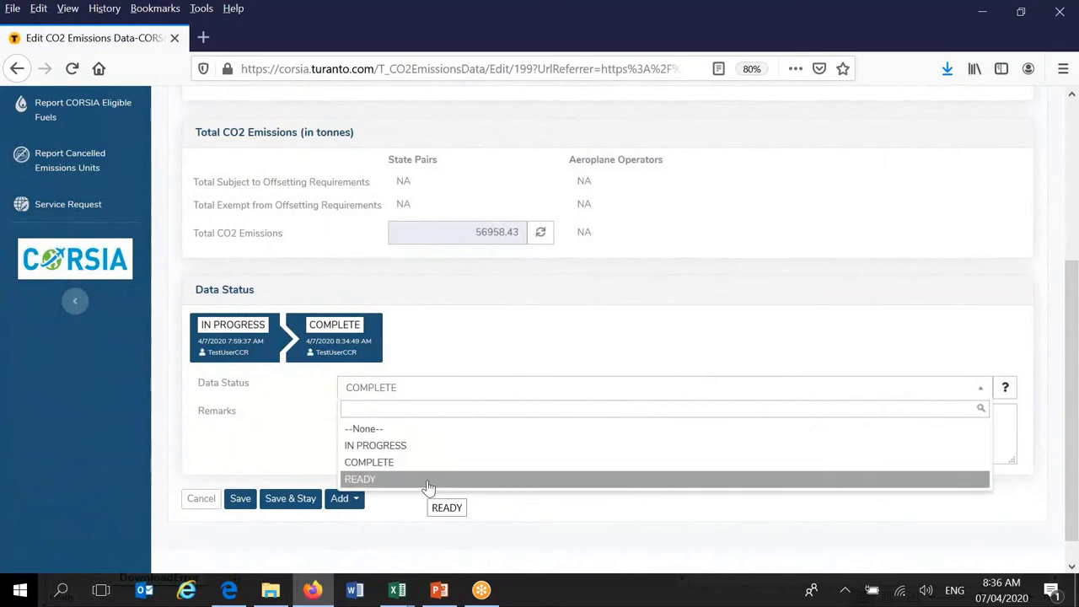
left_click(517, 358)
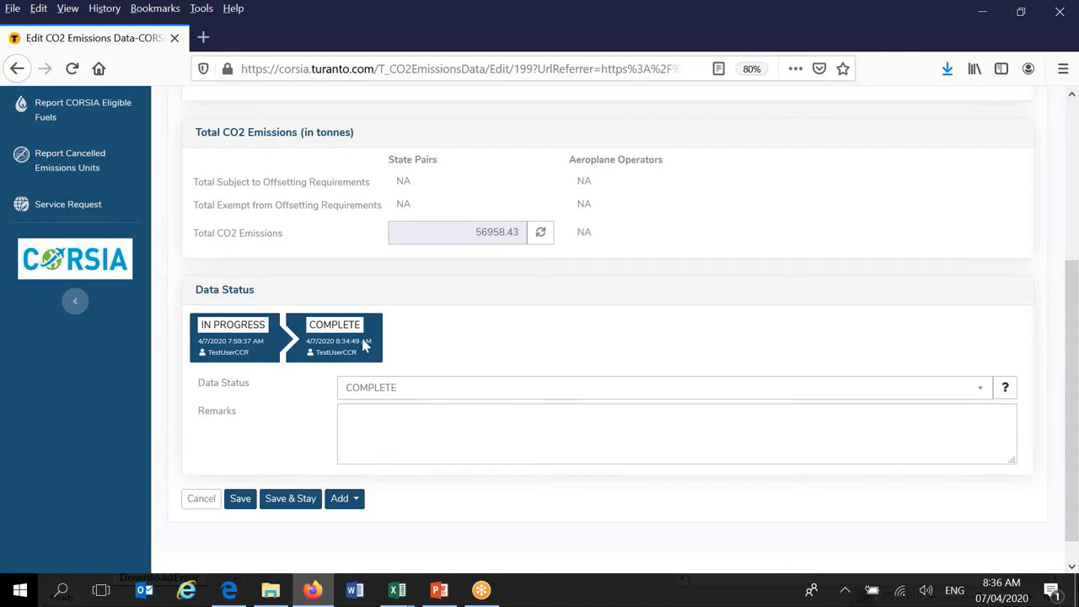
left_click(402, 390)
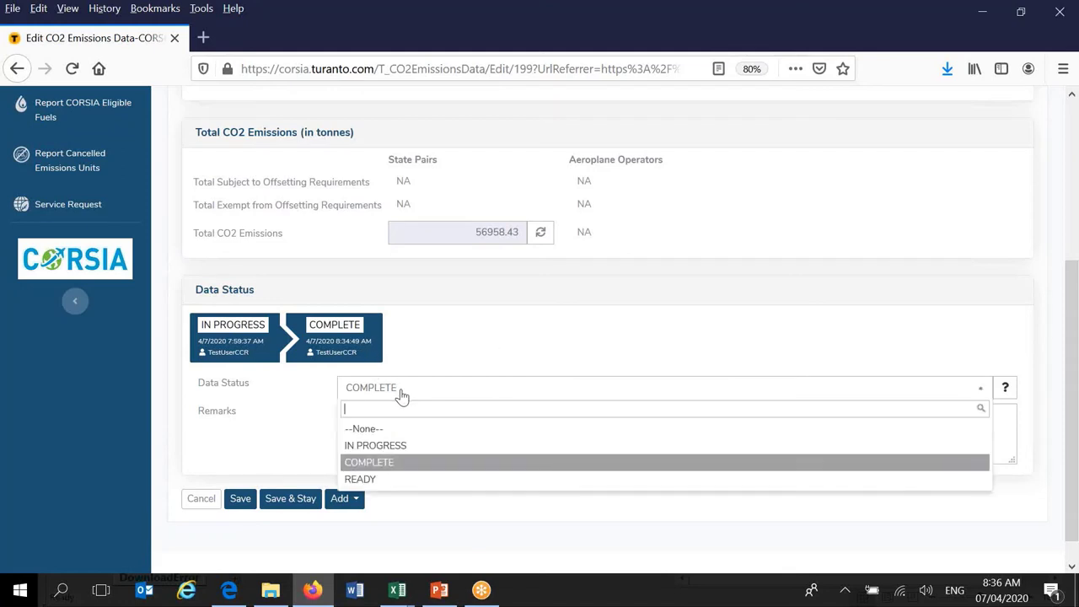
left_click(399, 448)
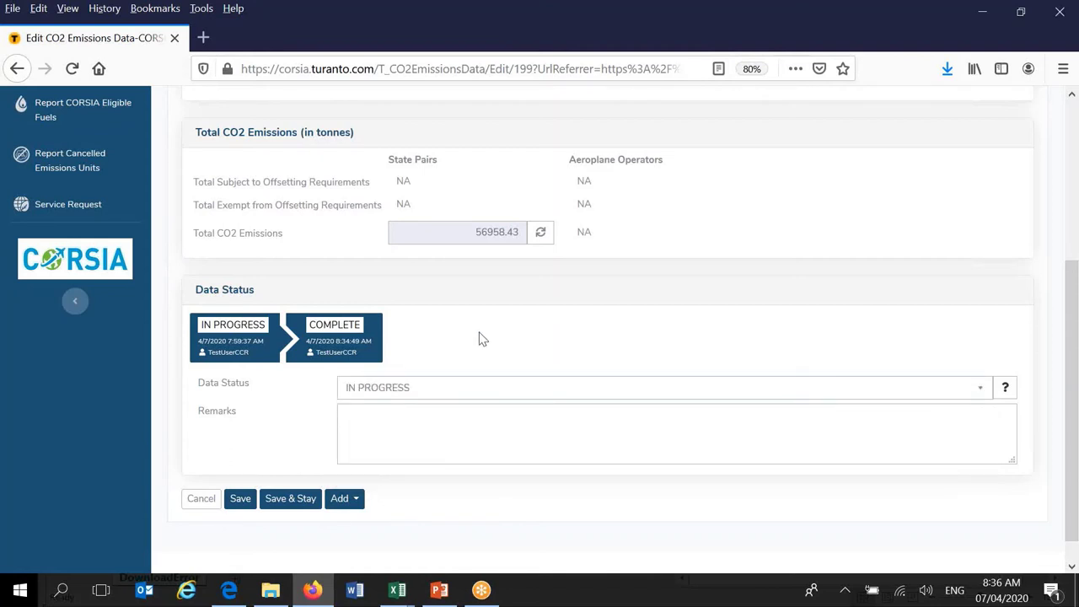
left_click(241, 502)
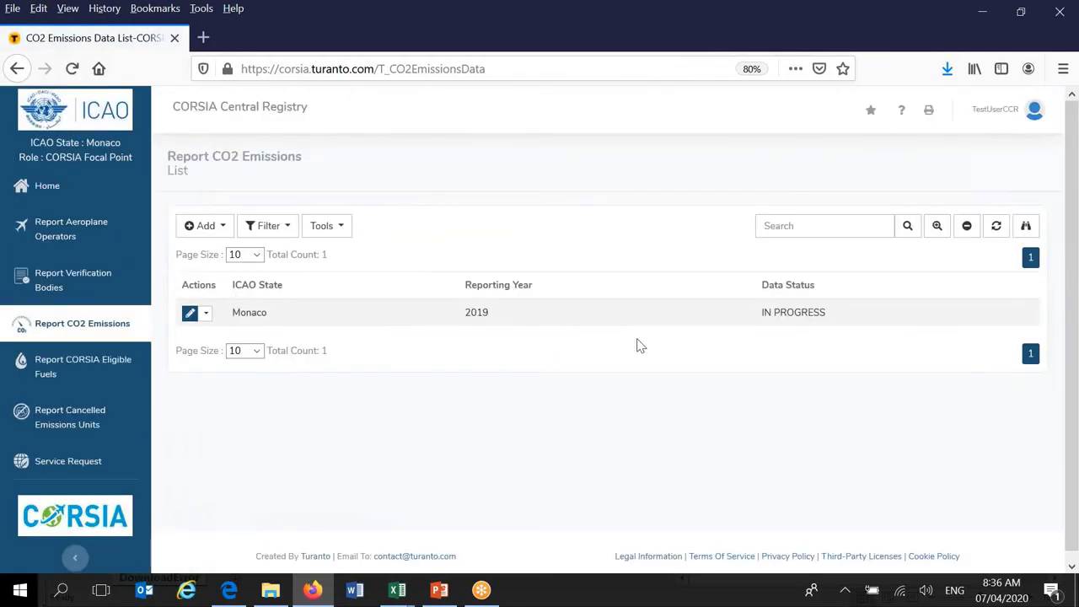
- Reopen the Monaco 2019 report, set its data status to COMPLETE again, and save
left_click(190, 315)
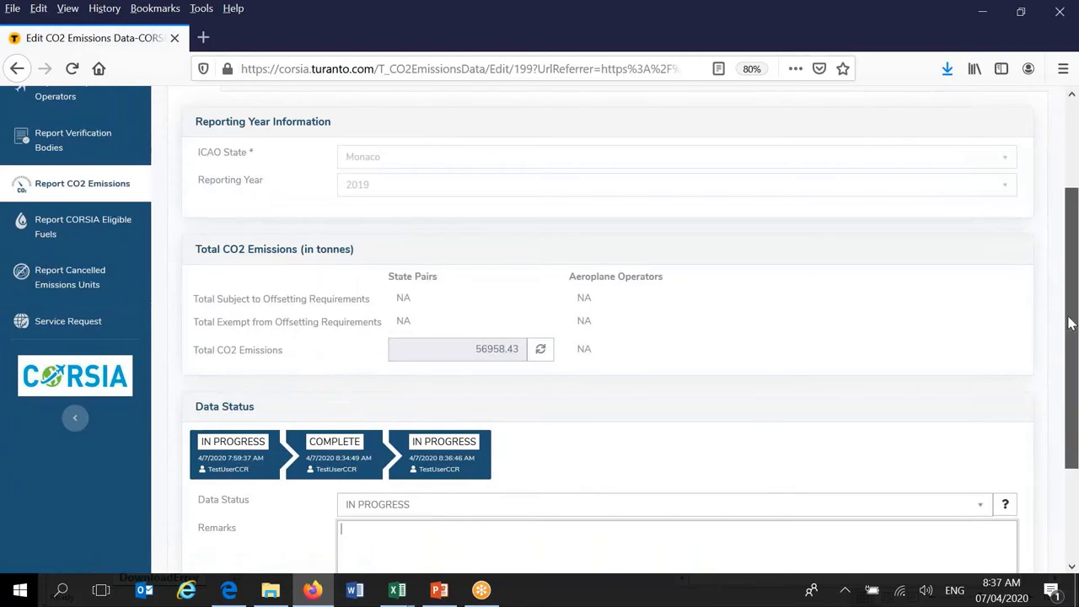
left_click_drag(1071, 325, 1072, 402)
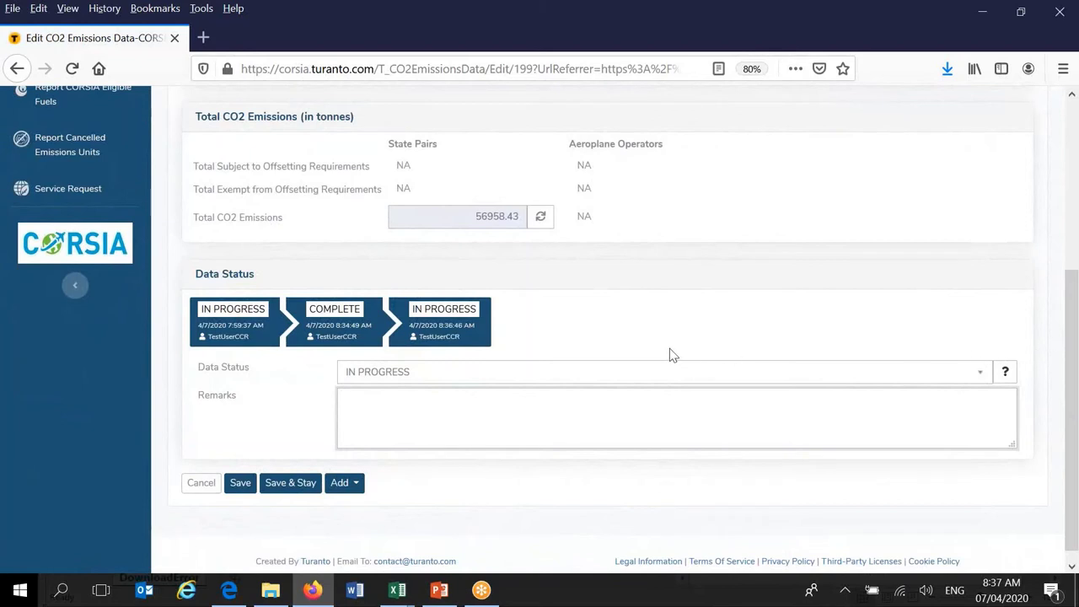
left_click(405, 376)
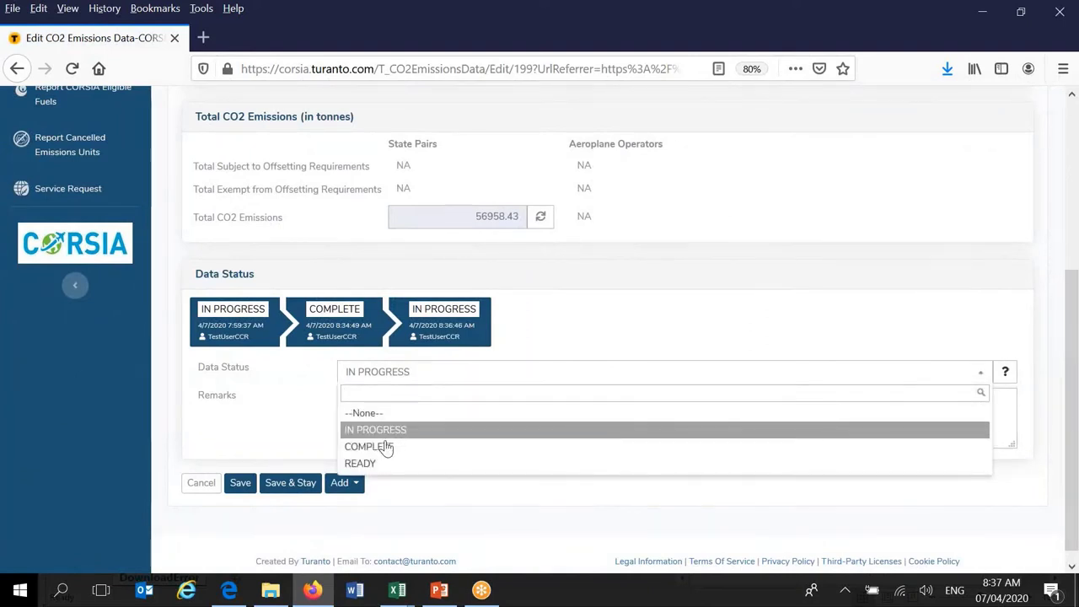
left_click(386, 448)
left_click(239, 482)
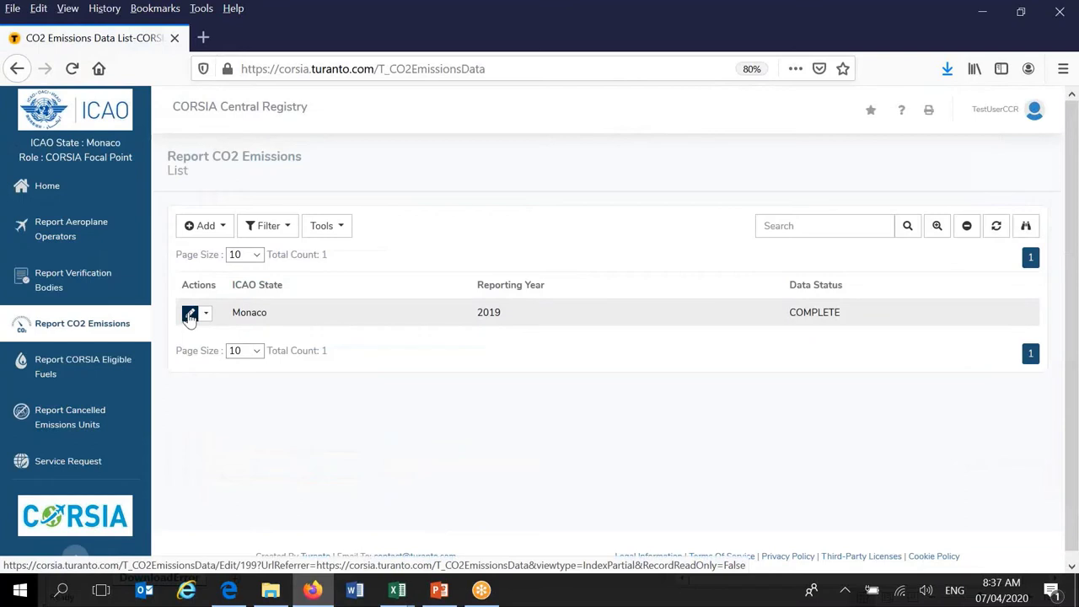
- Reopen the Monaco 2019 report, set its data status to READY, and save it with confirmation
left_click(191, 314)
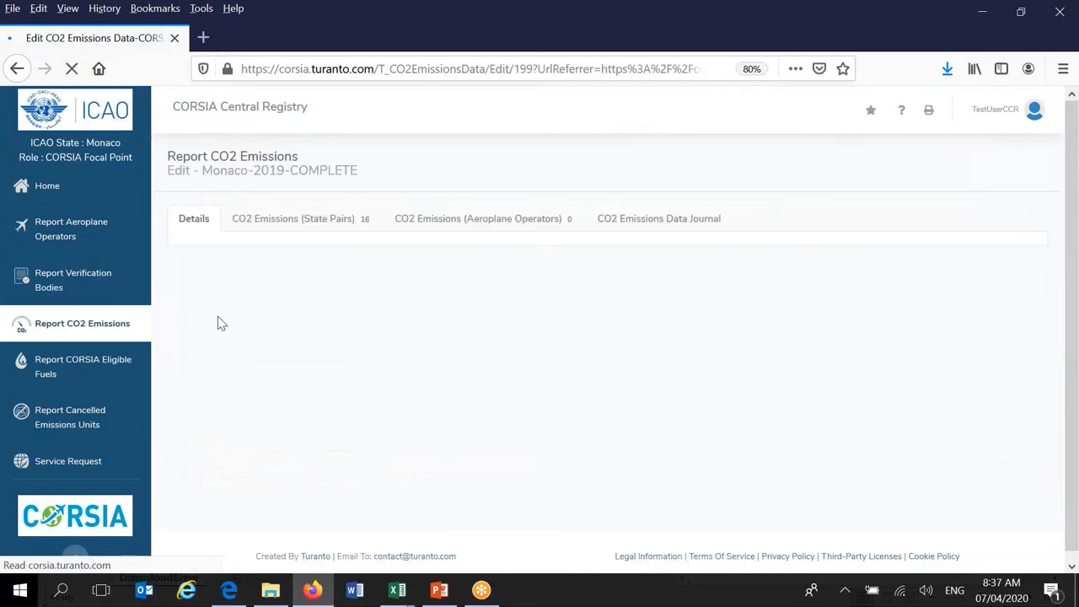
scroll(1073, 236, "down", 3)
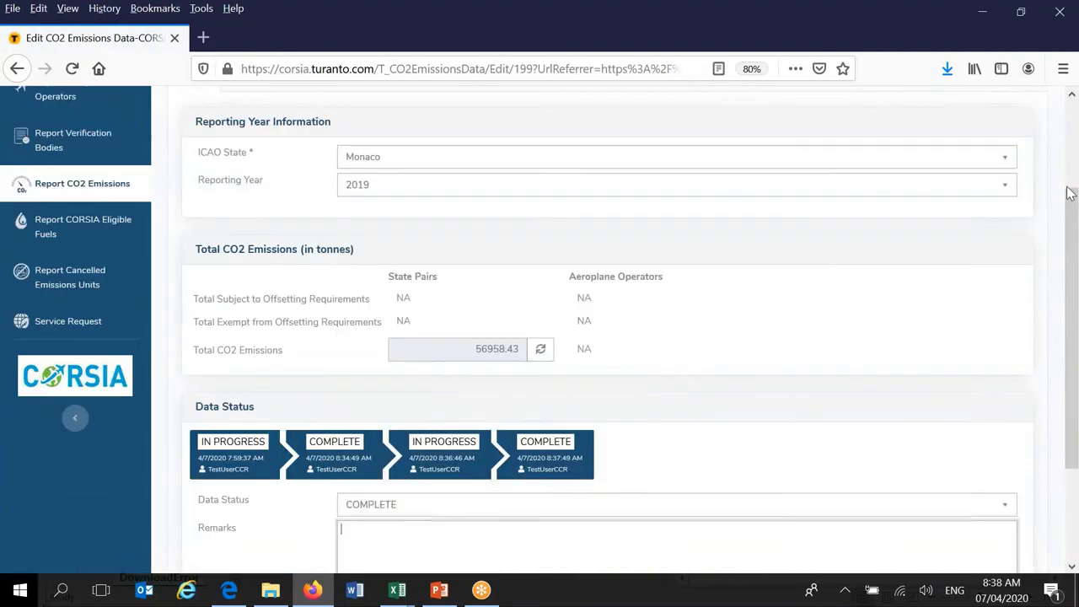
scroll(1073, 240, "up", 3)
scroll(1070, 259, "down", 5)
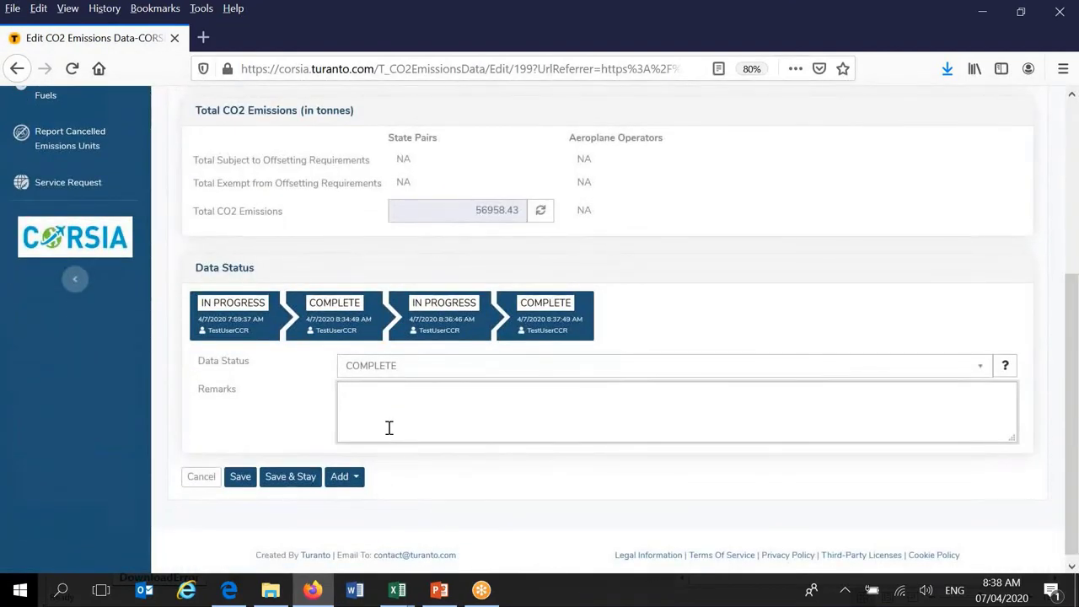
left_click(403, 367)
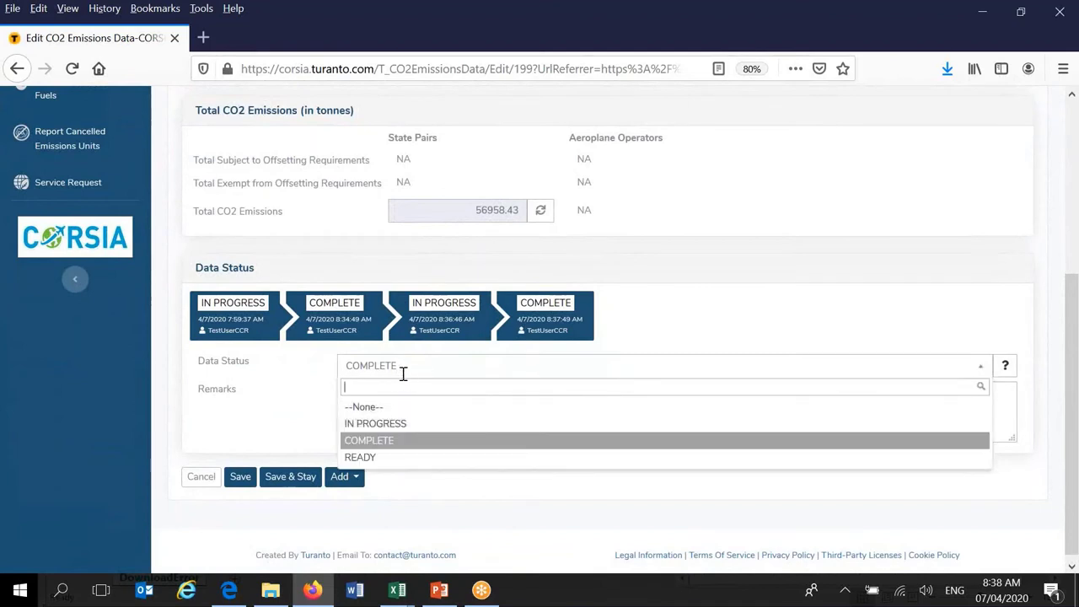
left_click(367, 460)
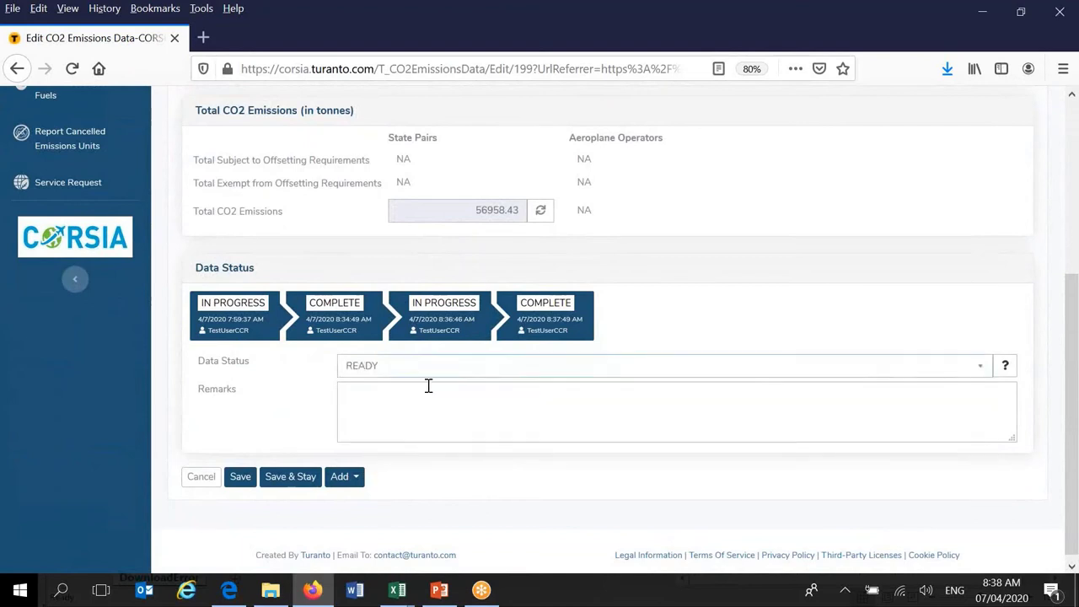
left_click(232, 479)
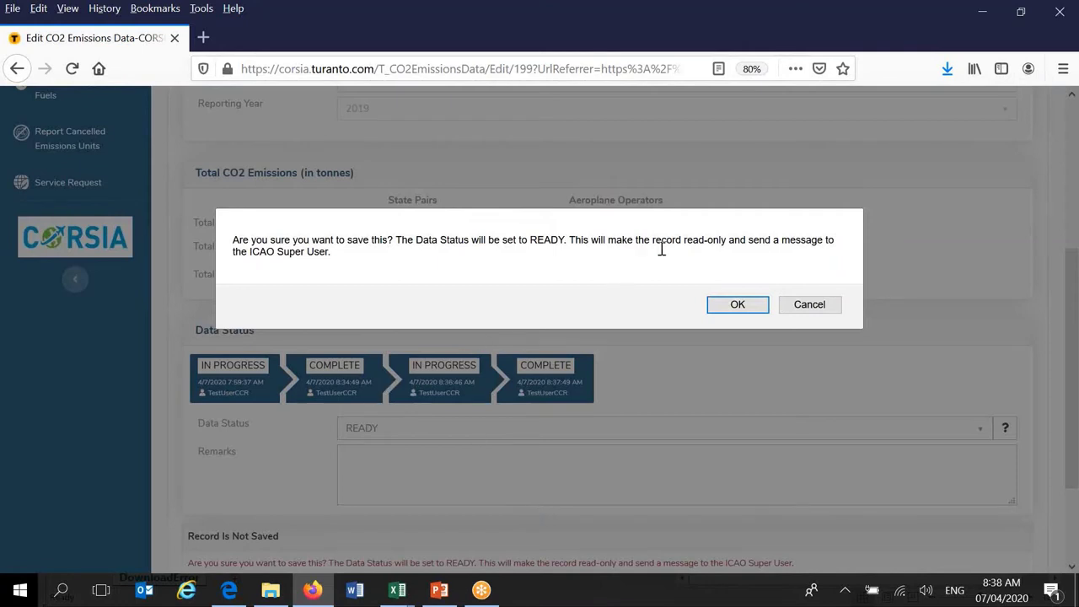
left_click(738, 308)
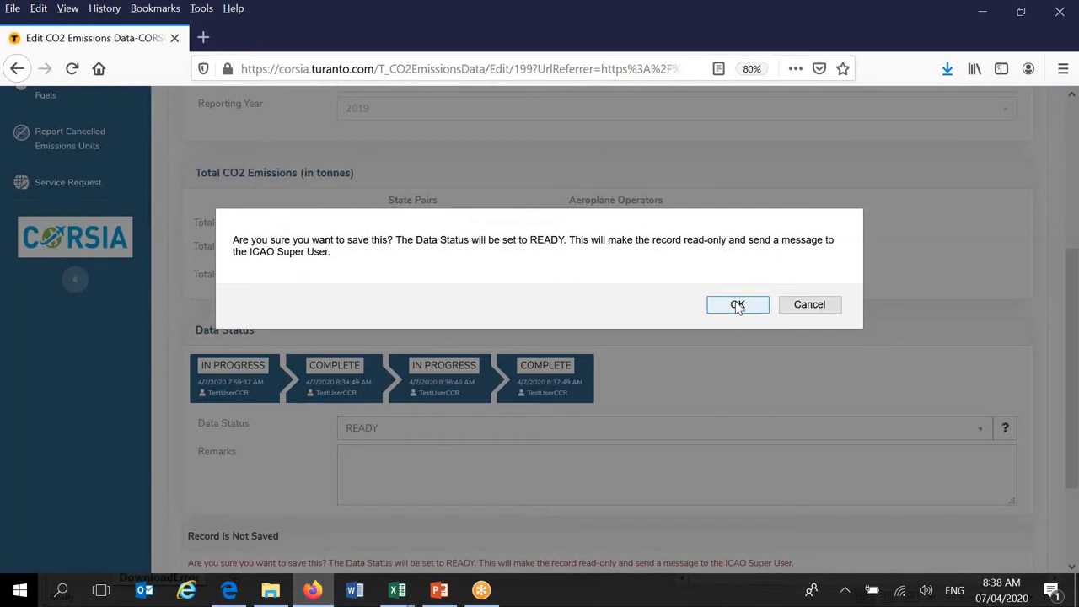
left_click(737, 305)
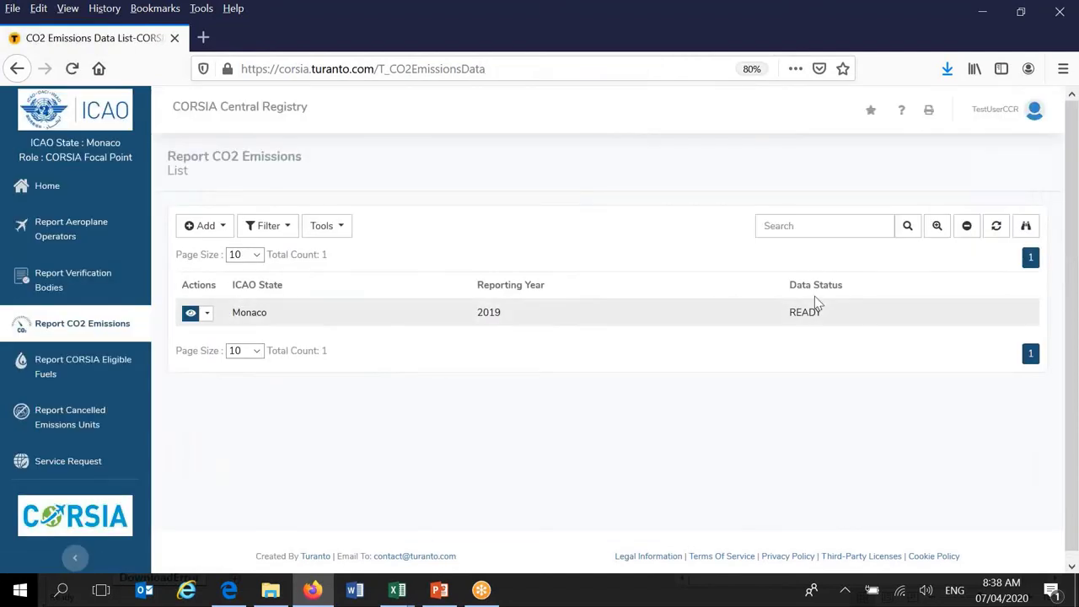
- Open the submitted Monaco 2019 report read-only and review its totals and data status history
left_click(193, 317)
left_click(191, 318)
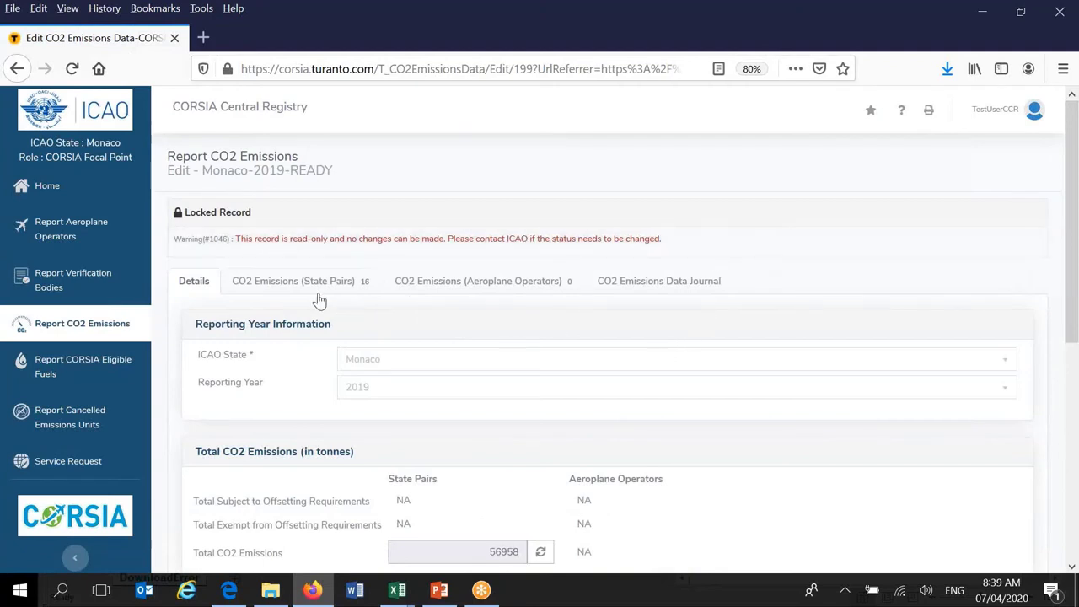
scroll(463, 307, "down", 2)
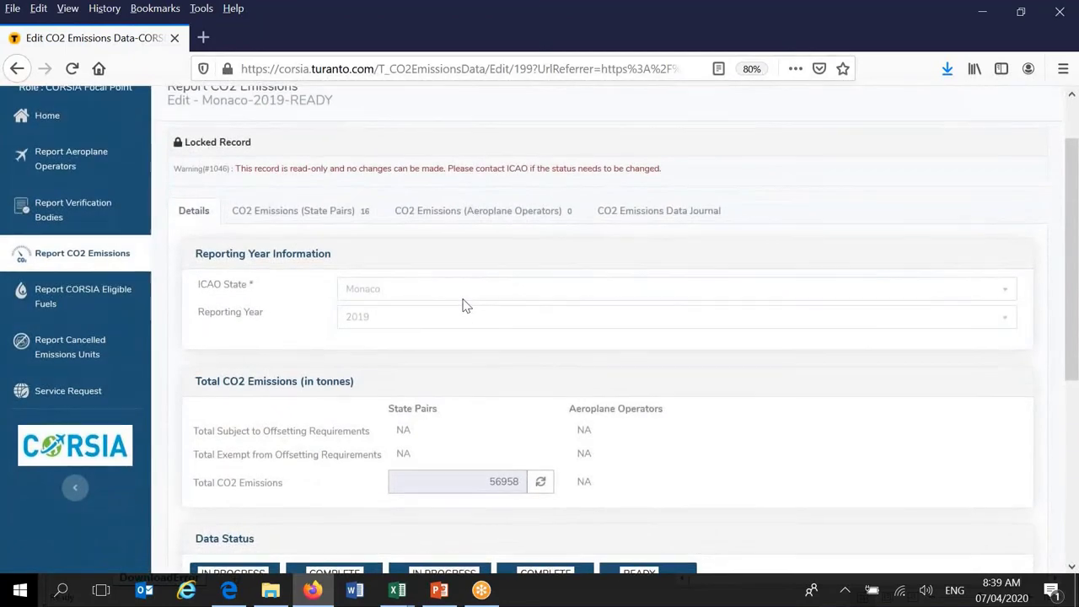
scroll(464, 303, "down", 2)
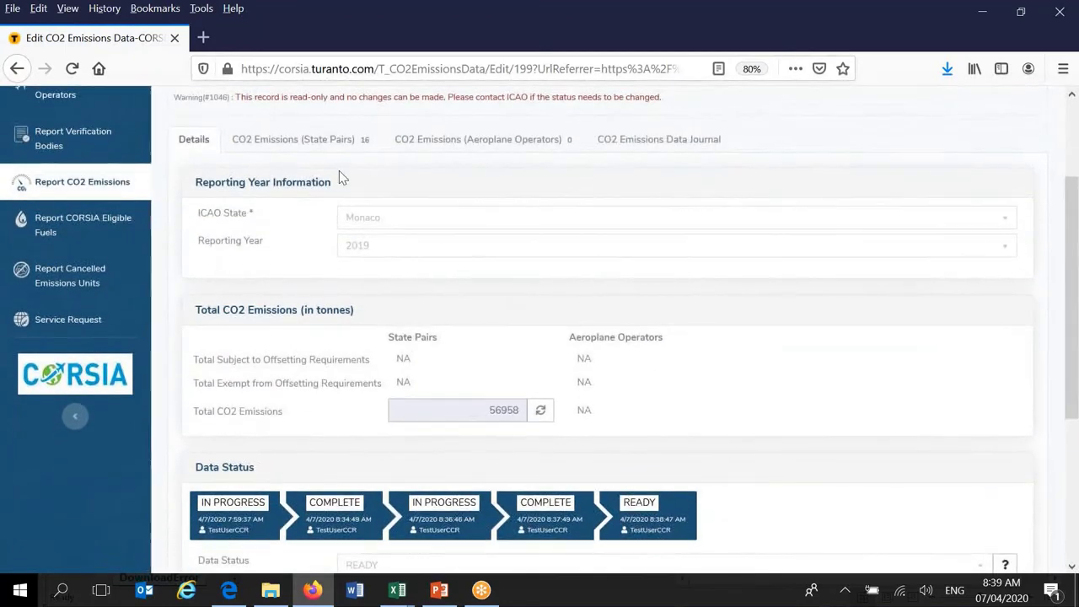
- Inspect the Monaco–Germany record among the report's state pairs, close it, and return to the report's details
left_click(300, 139)
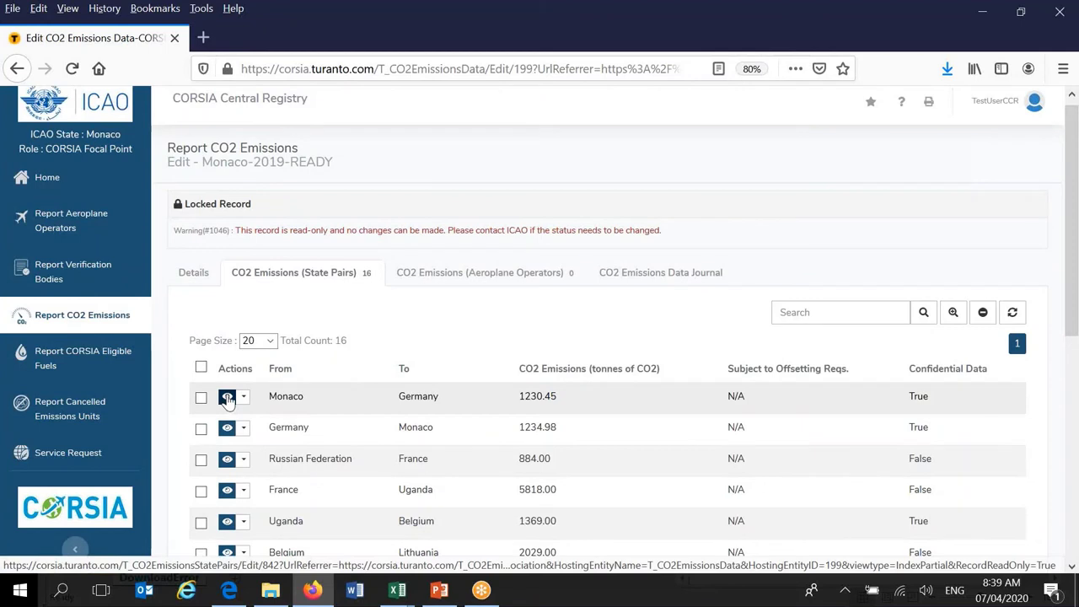
left_click(226, 399)
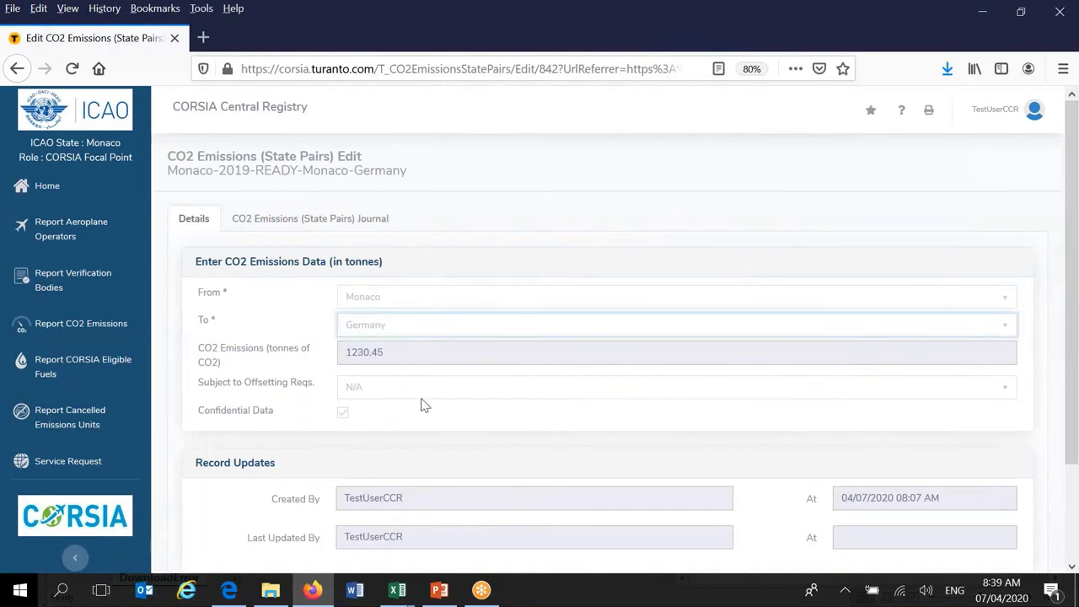
scroll(421, 397, "down", 2)
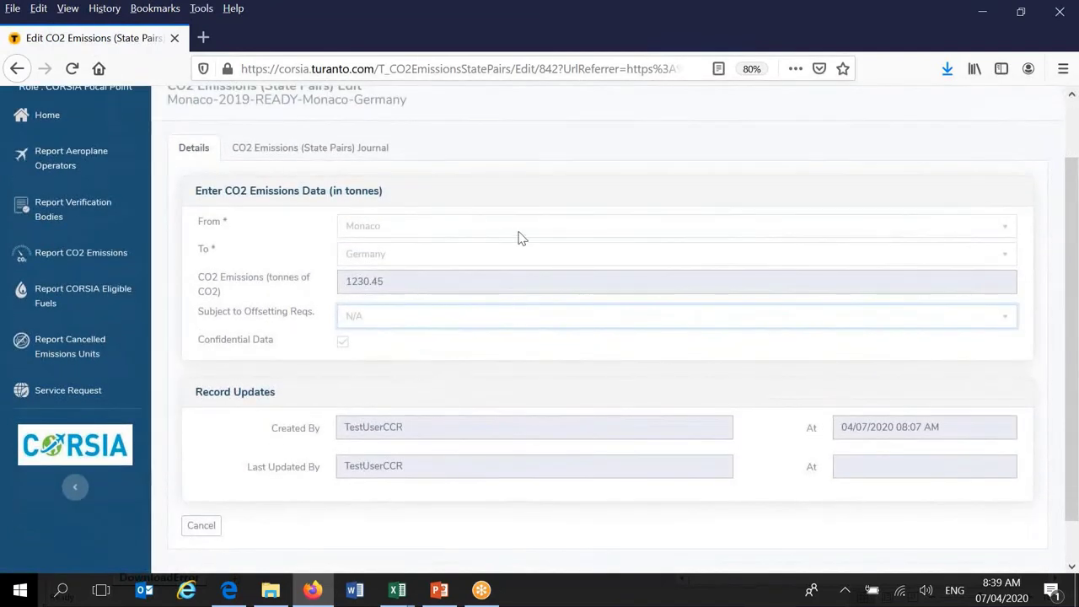
scroll(450, 379, "down", 1)
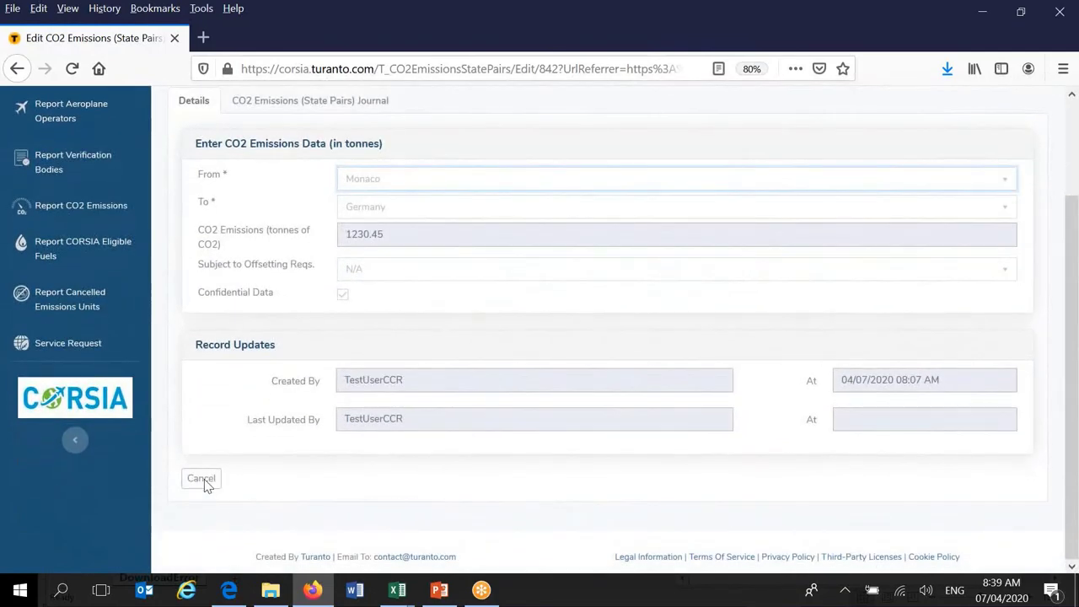
left_click(202, 479)
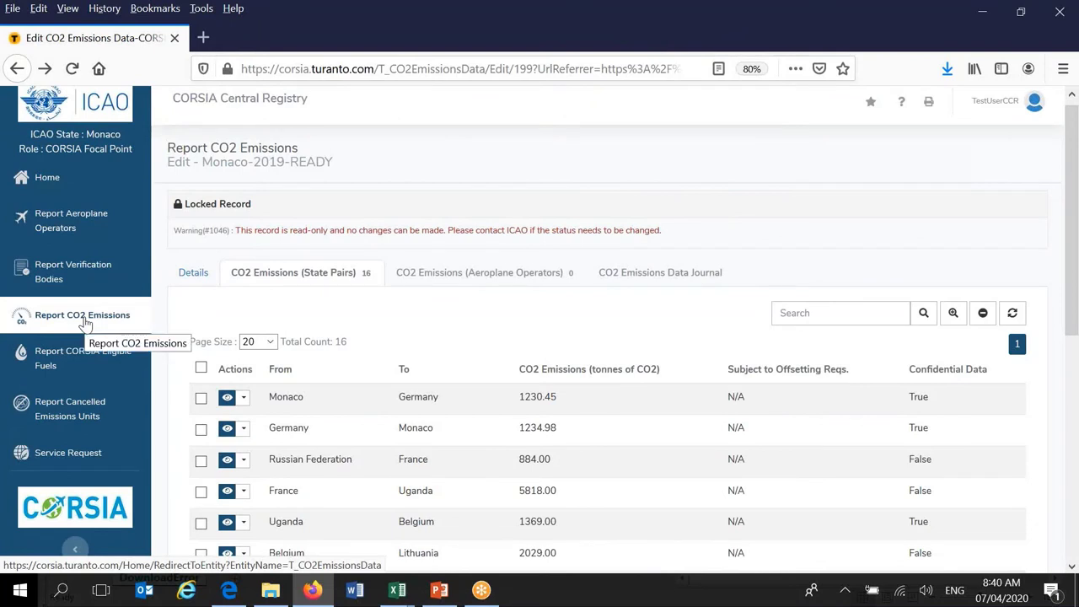
left_click(194, 277)
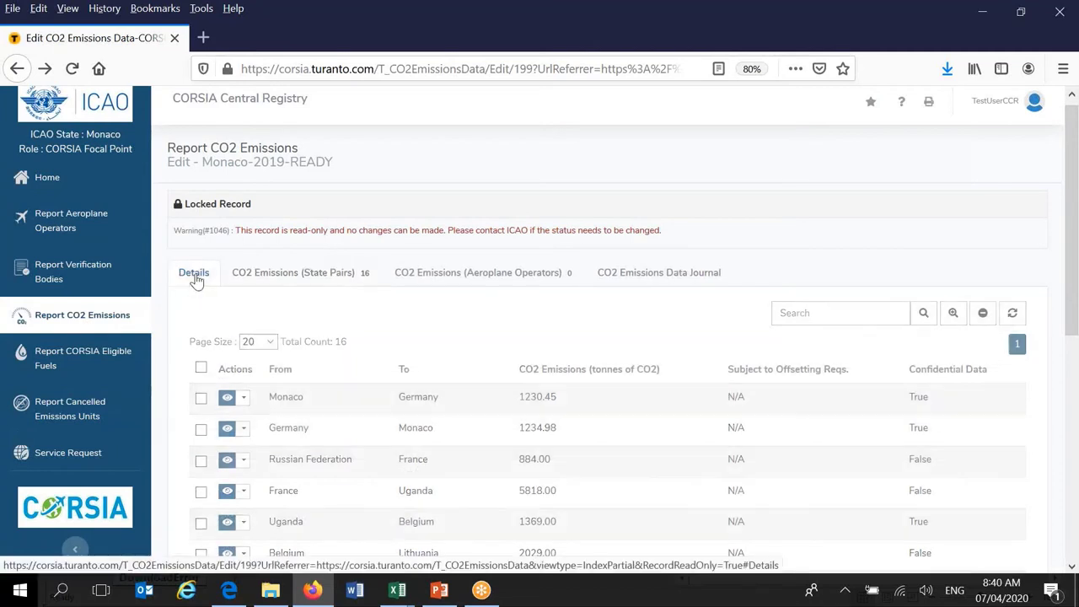
- From the CO2 emissions report list, create a 2020 reporting year by copying from Monaco-2019-READY
left_click(71, 319)
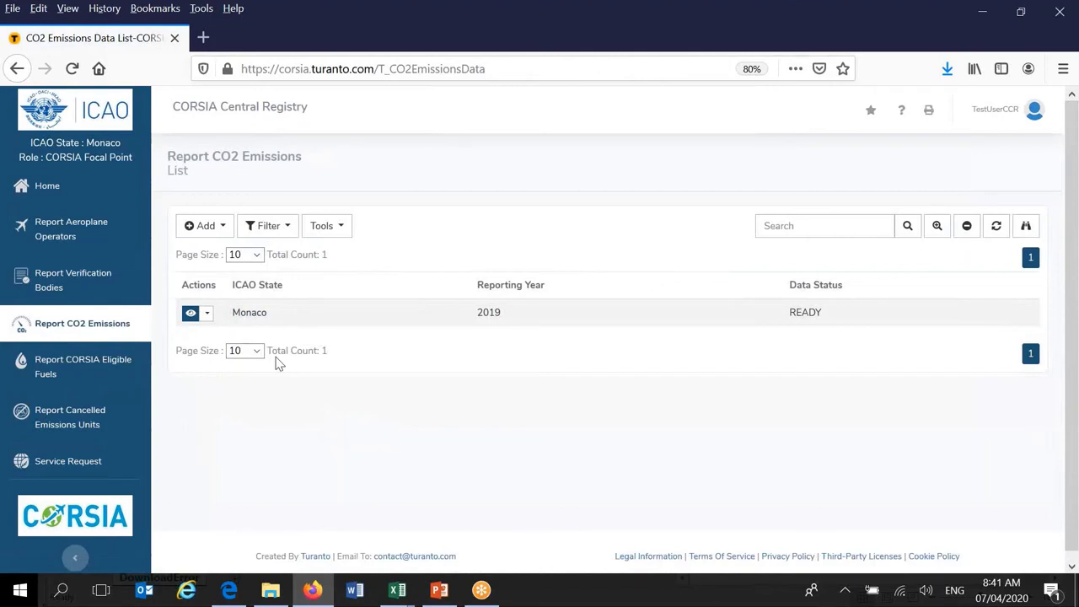
left_click(219, 233)
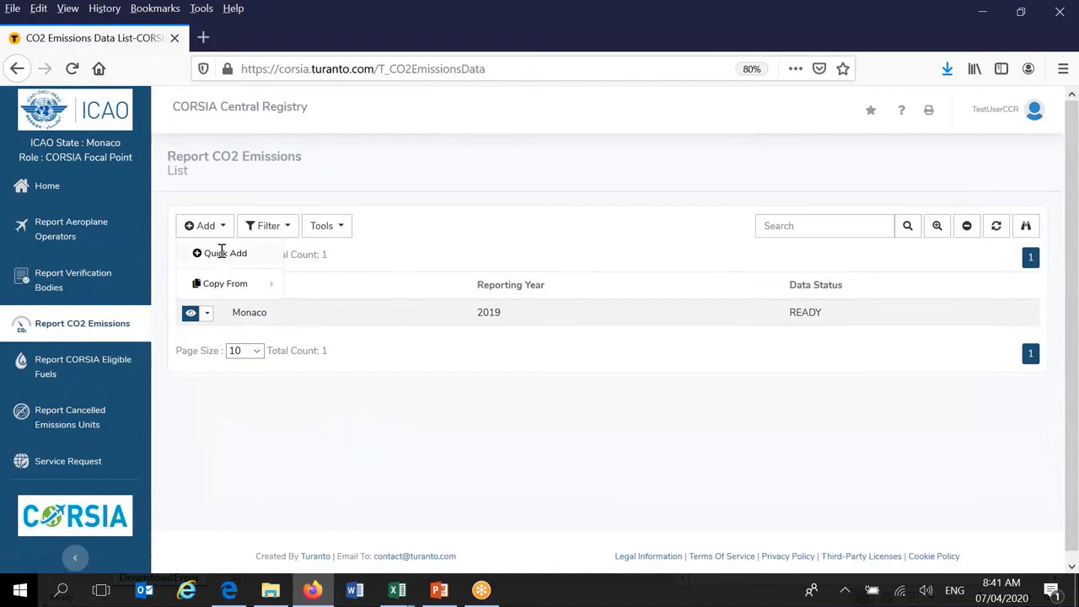
mouse_move(230, 289)
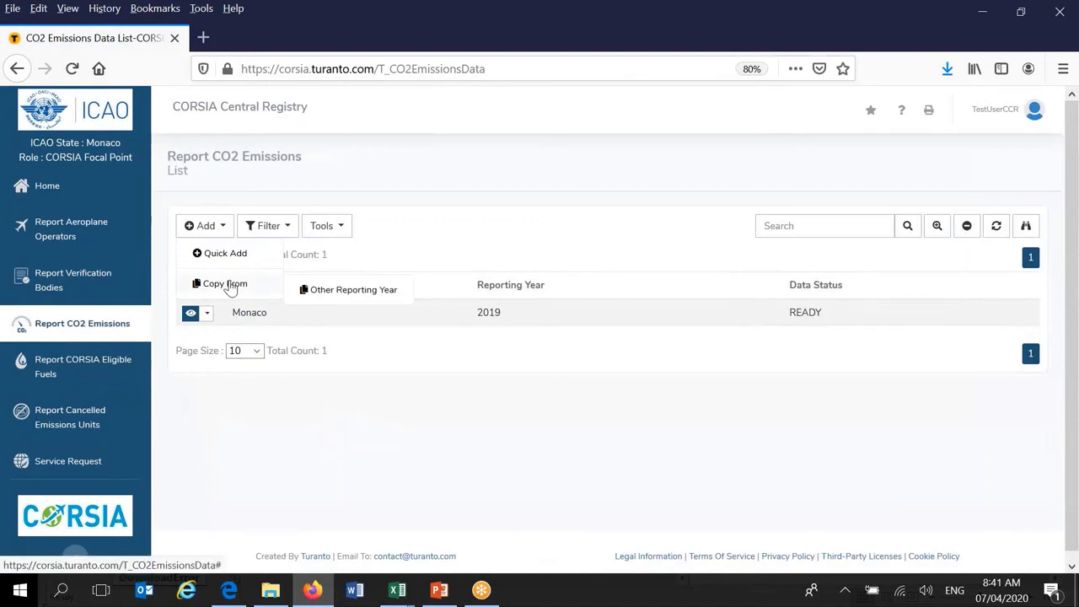
left_click(340, 289)
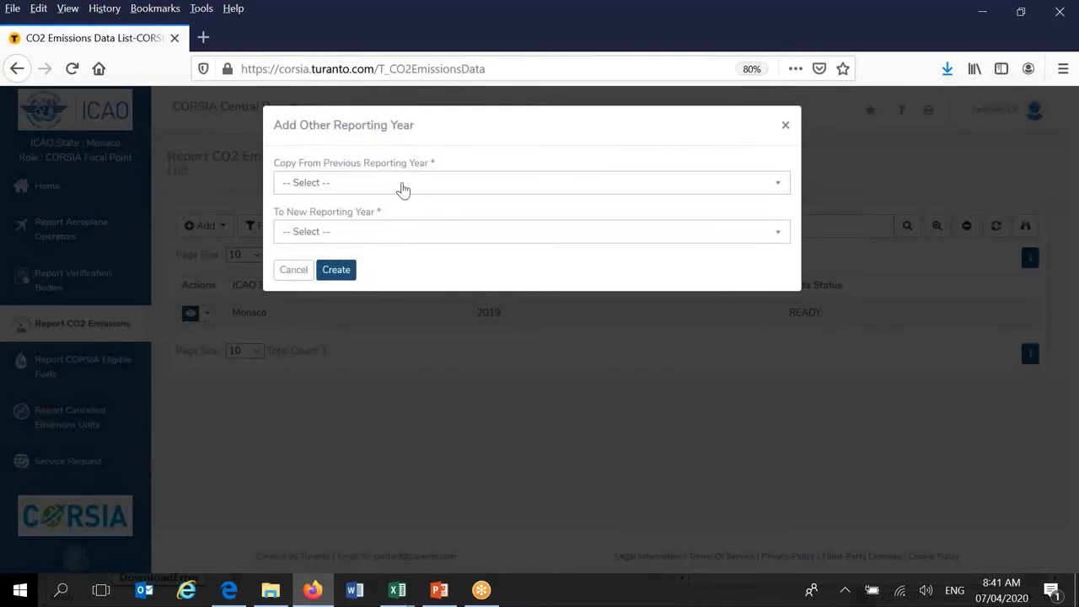
left_click(403, 183)
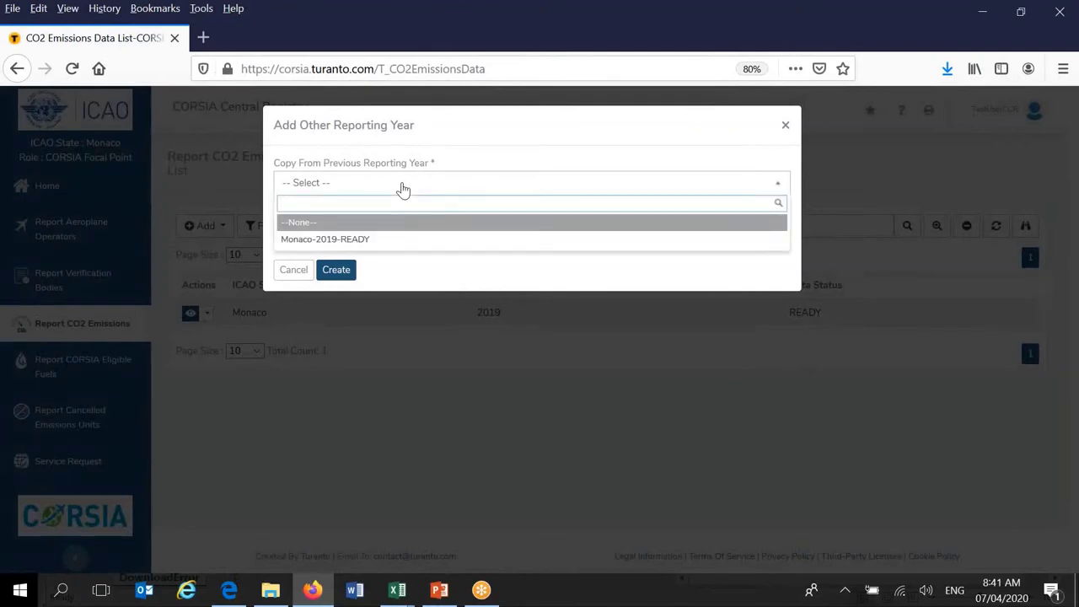
left_click(344, 243)
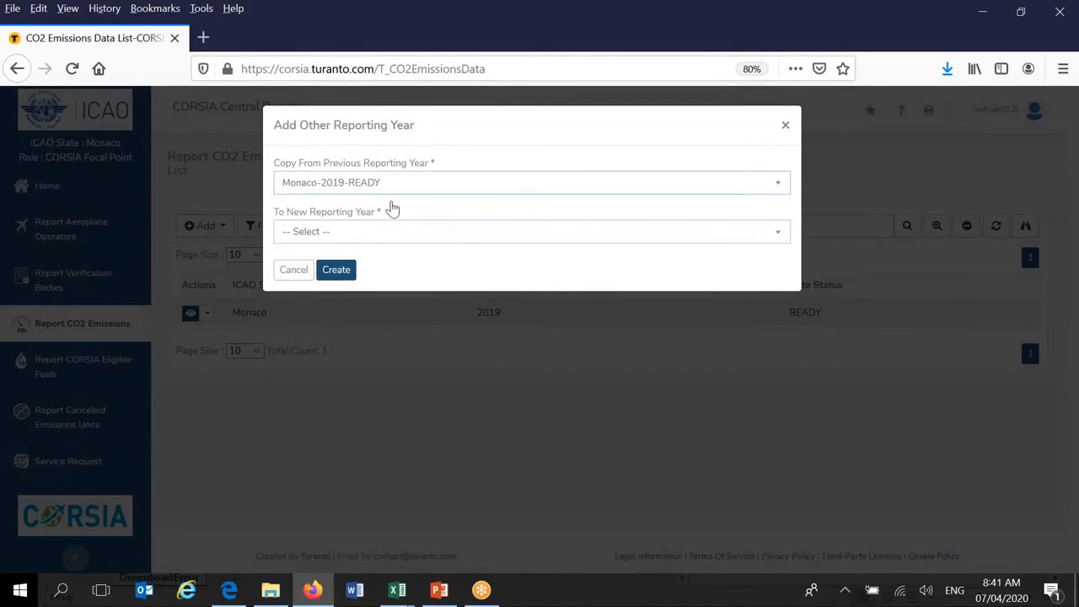
left_click(361, 236)
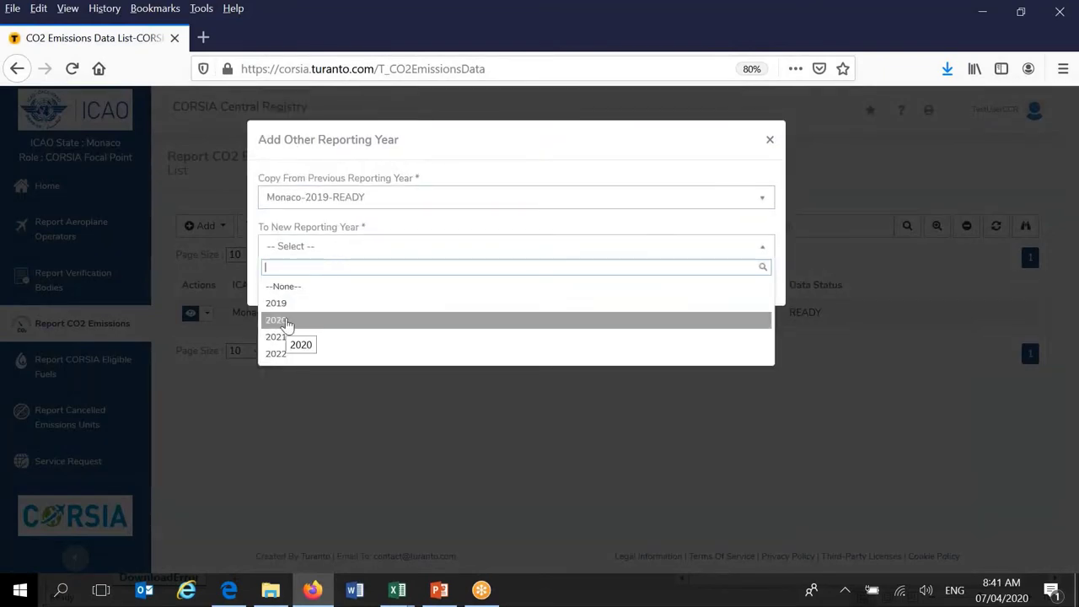
left_click(285, 321)
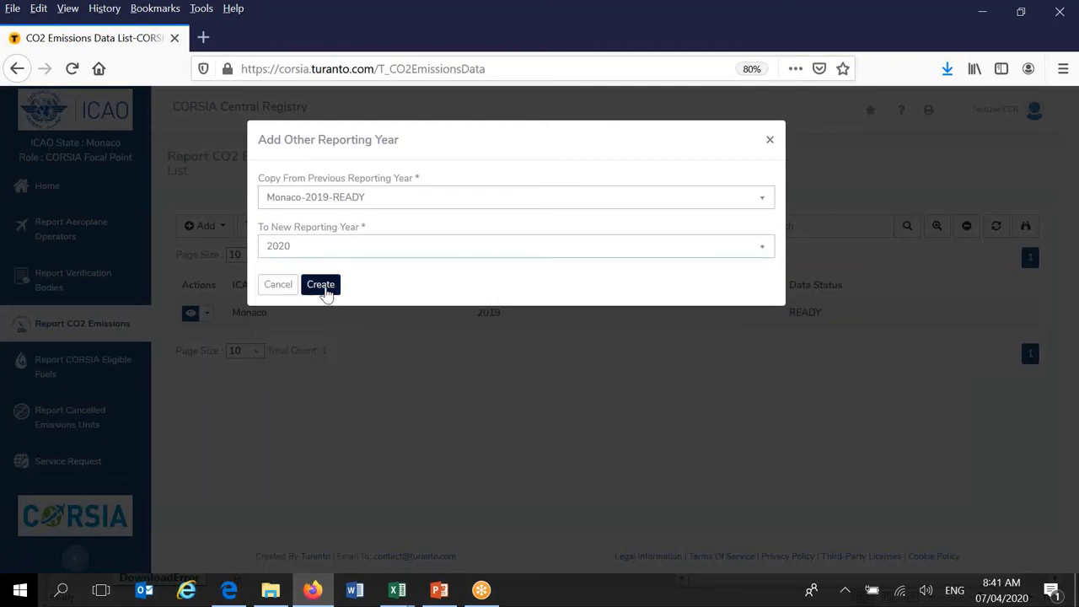
left_click(324, 287)
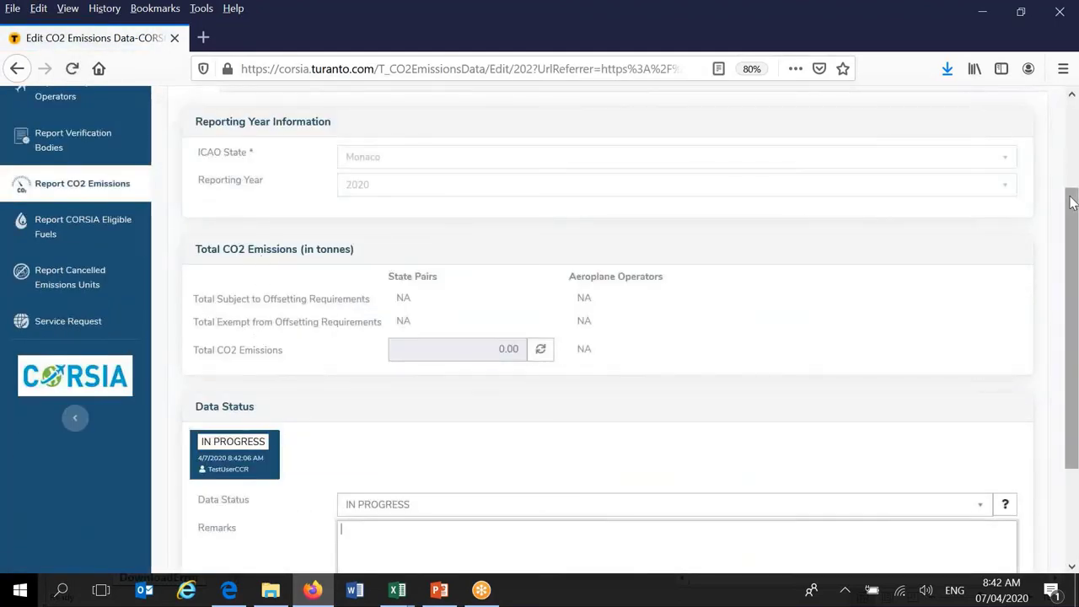
left_click_drag(1073, 202, 1073, 114)
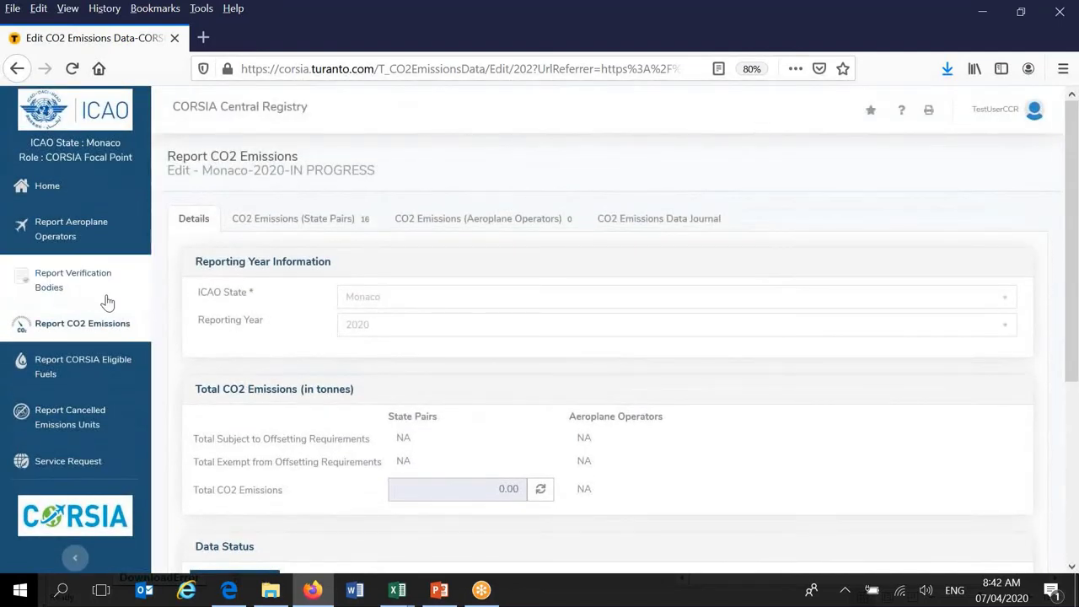
- Return to the report list, open the Monaco 2020 report, and review its copied state-pair records
left_click(87, 329)
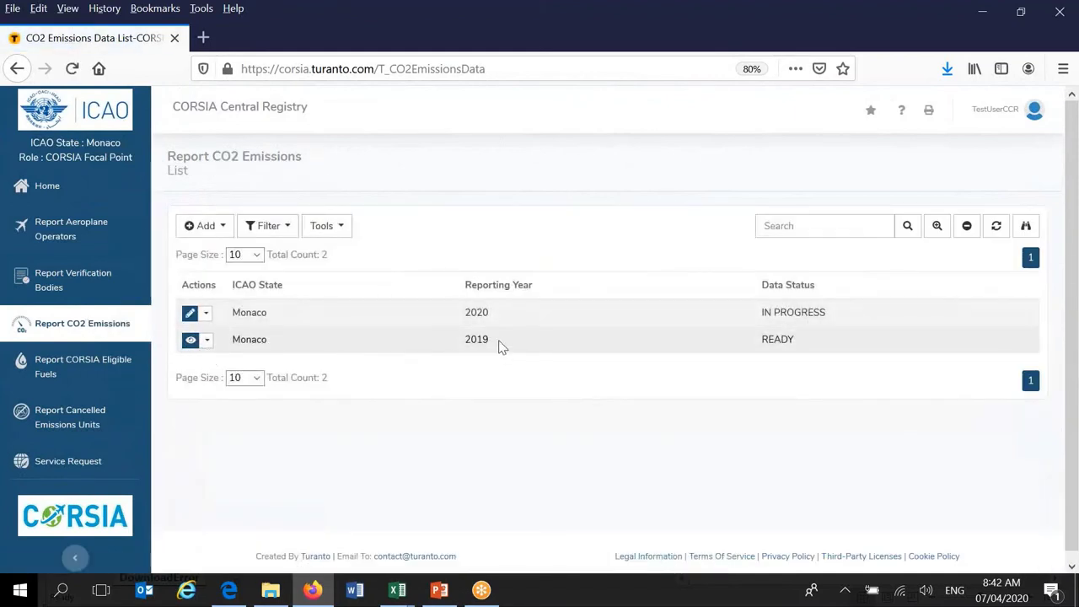
left_click(190, 314)
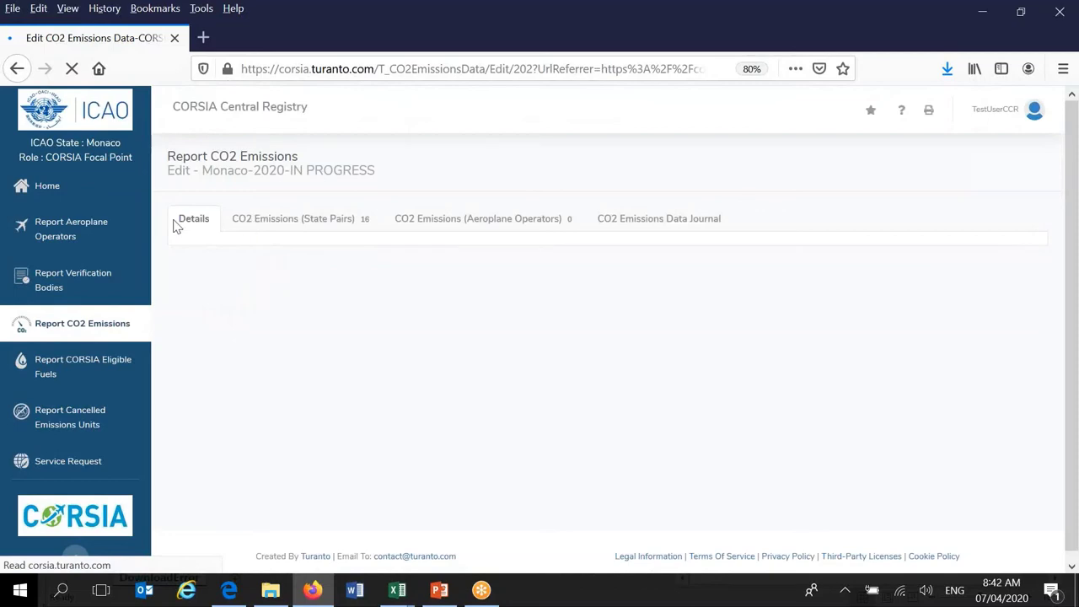
scroll(321, 222, "down", 3)
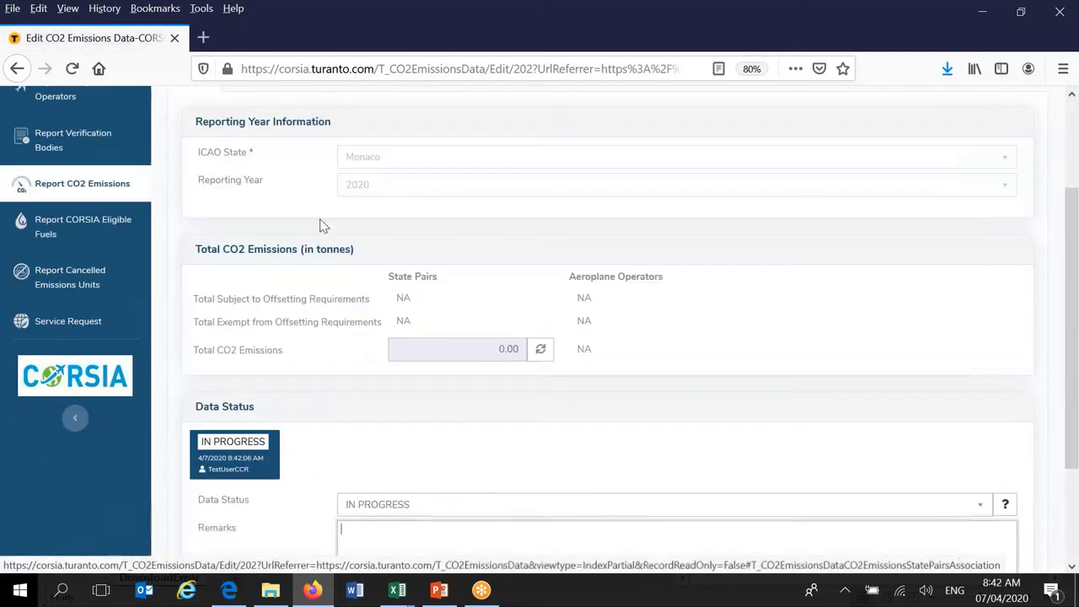
scroll(1068, 278, "up", 3)
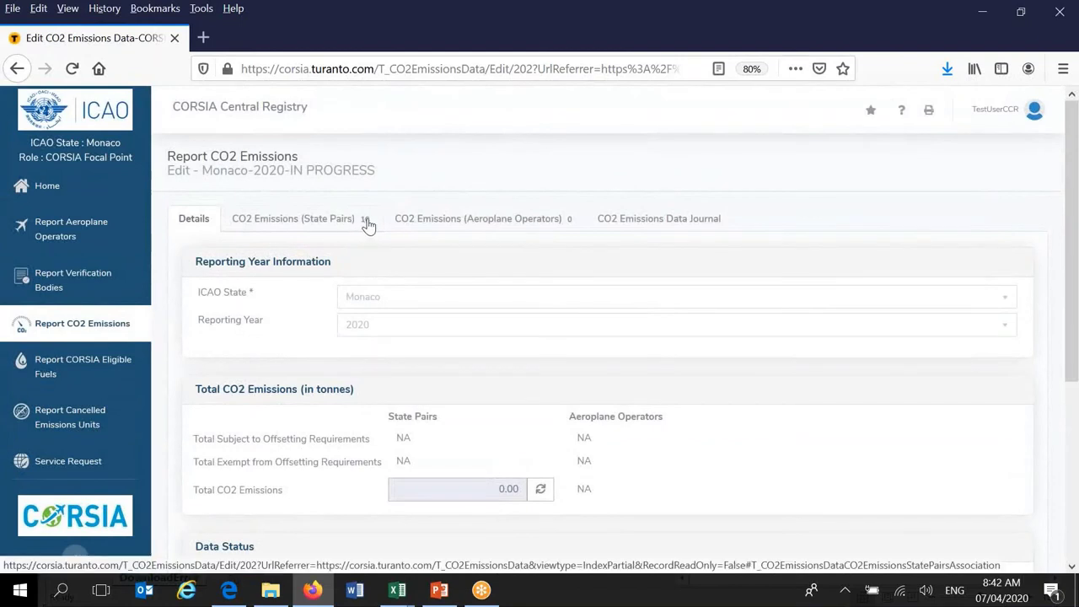
left_click(314, 223)
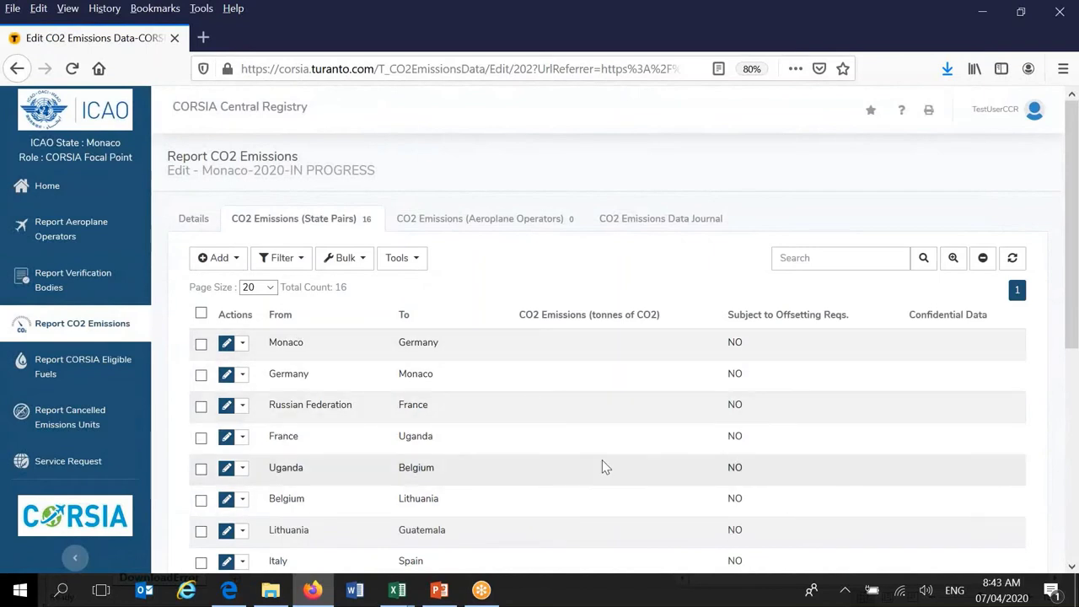
scroll(619, 459, "down", 2)
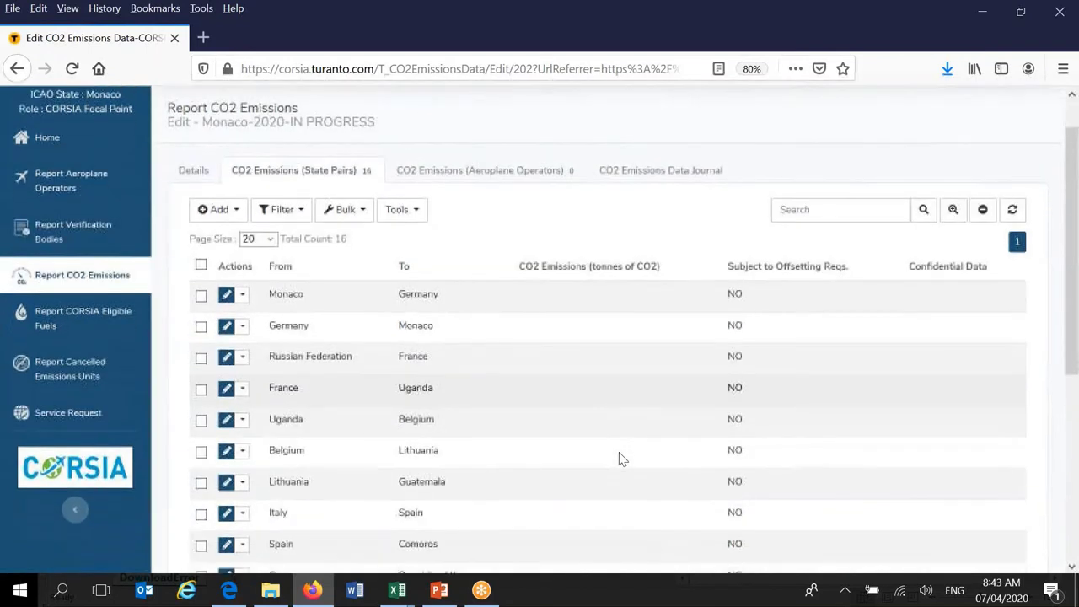
scroll(619, 459, "down", 5)
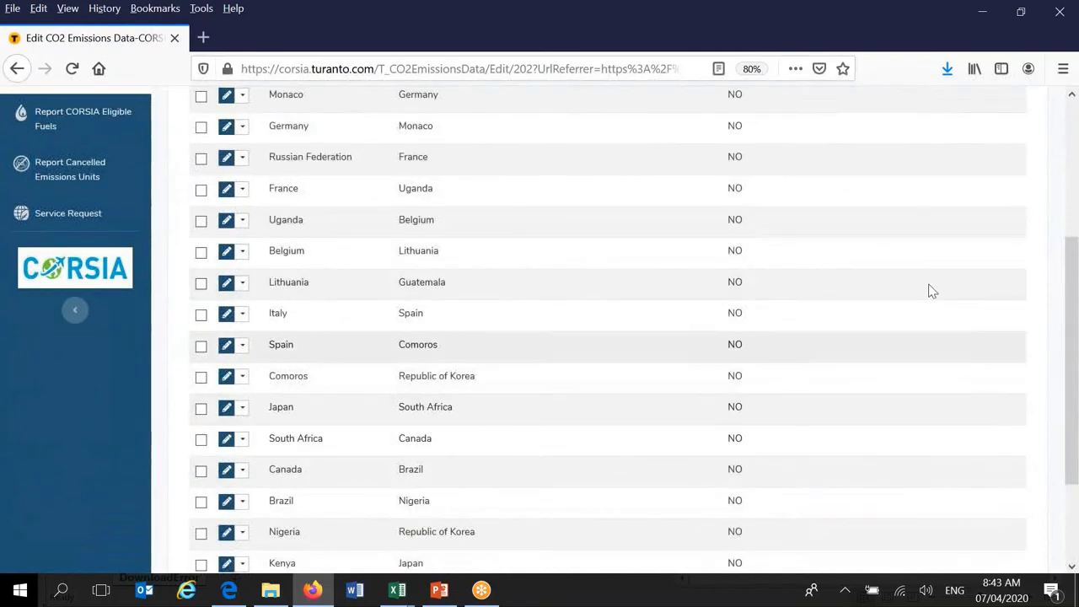
left_click_drag(1065, 283, 1073, 212)
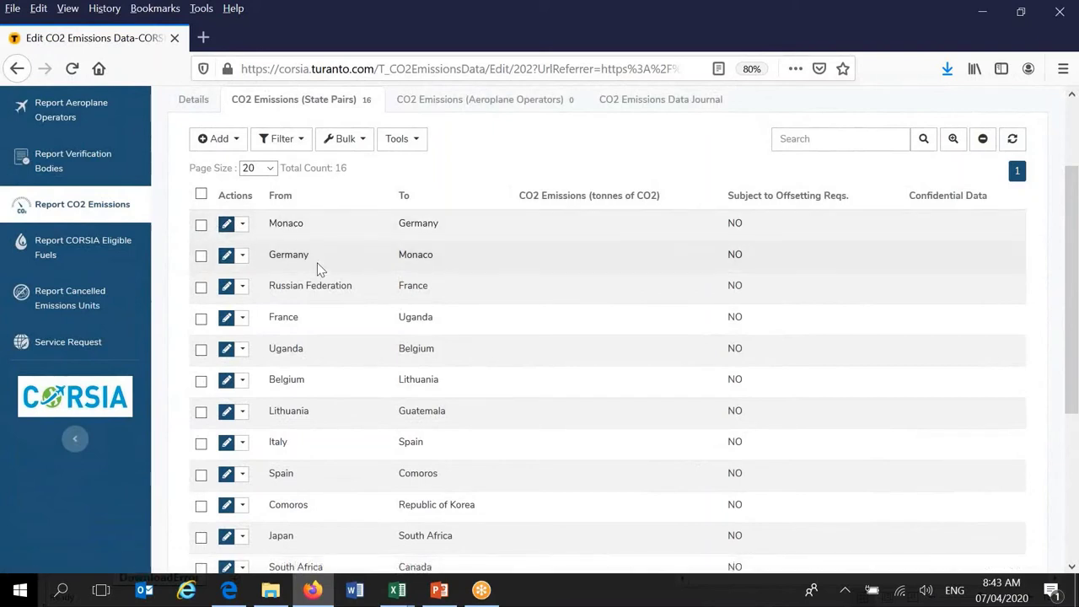
- Edit the Monaco–Germany state pair with CO2 emissions of 2345 tonnes, mark it as confidential data, and save the record
left_click(227, 226)
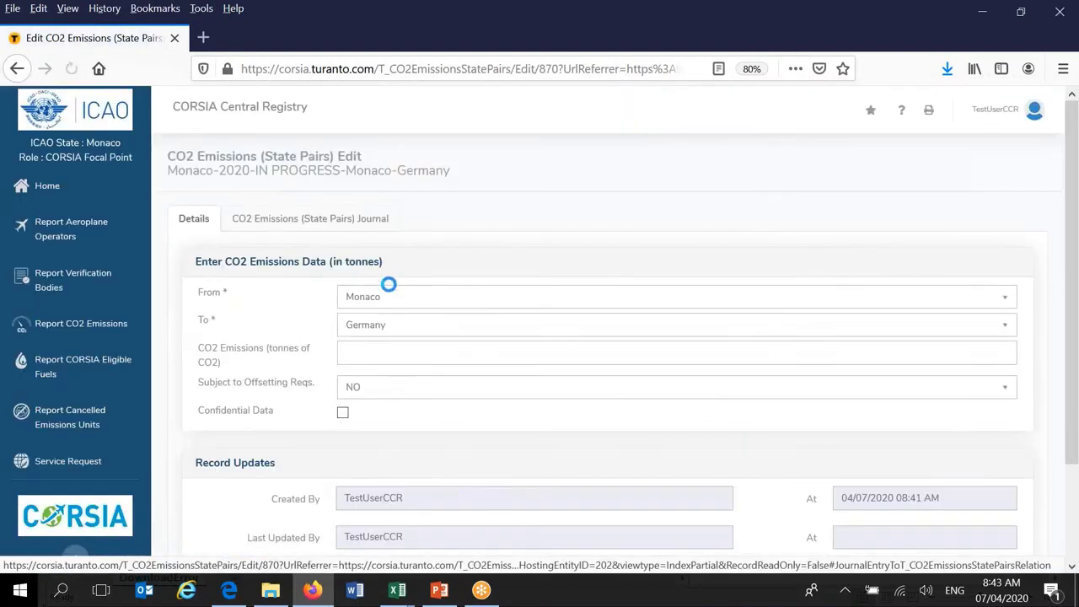
type("2345")
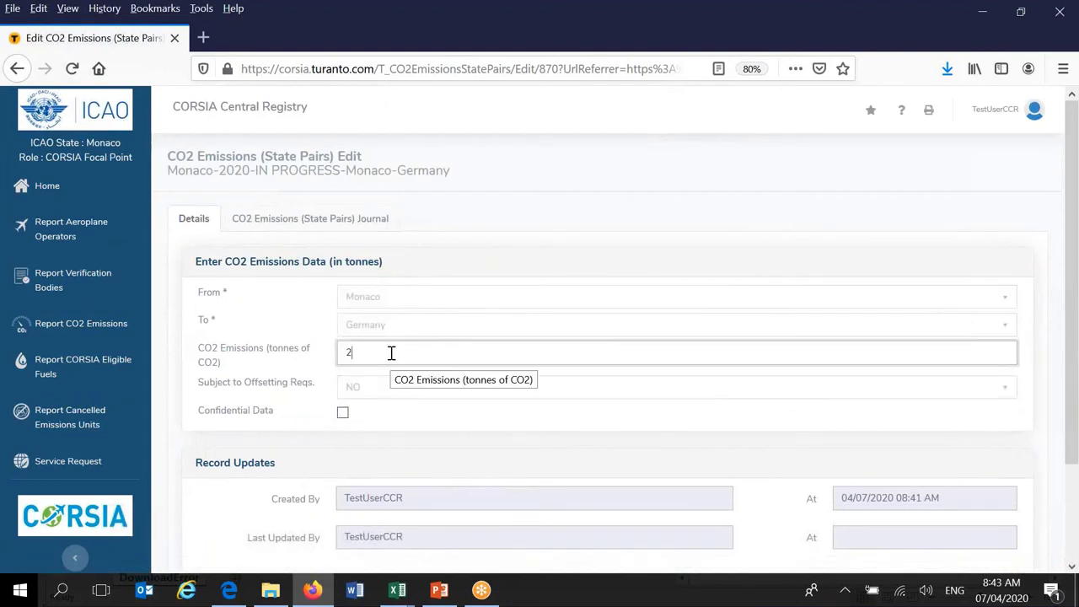
left_click(343, 413)
scroll(400, 411, "down", 3)
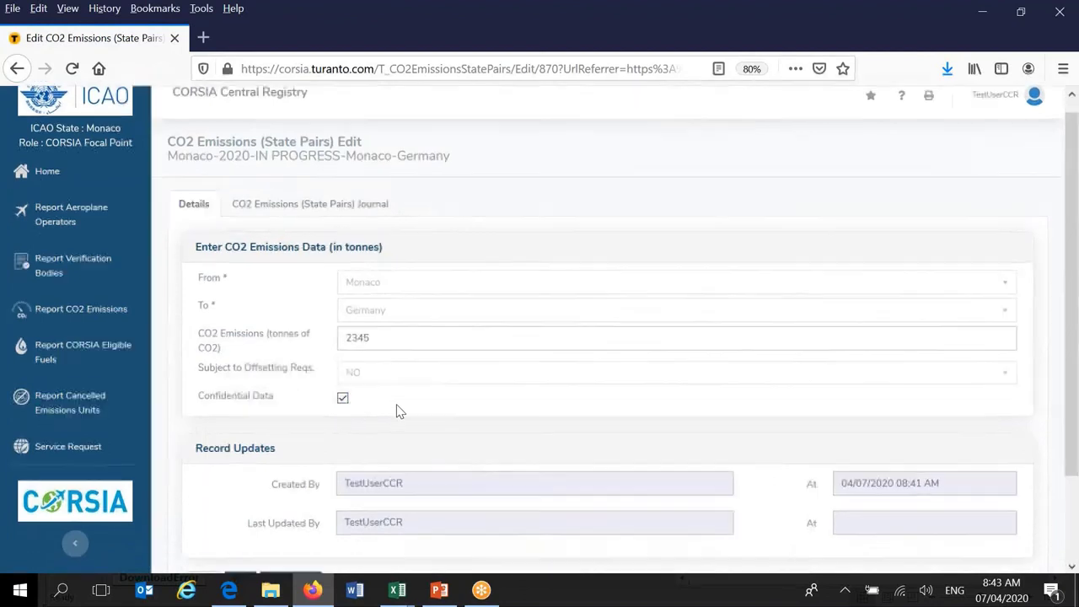
left_click(241, 484)
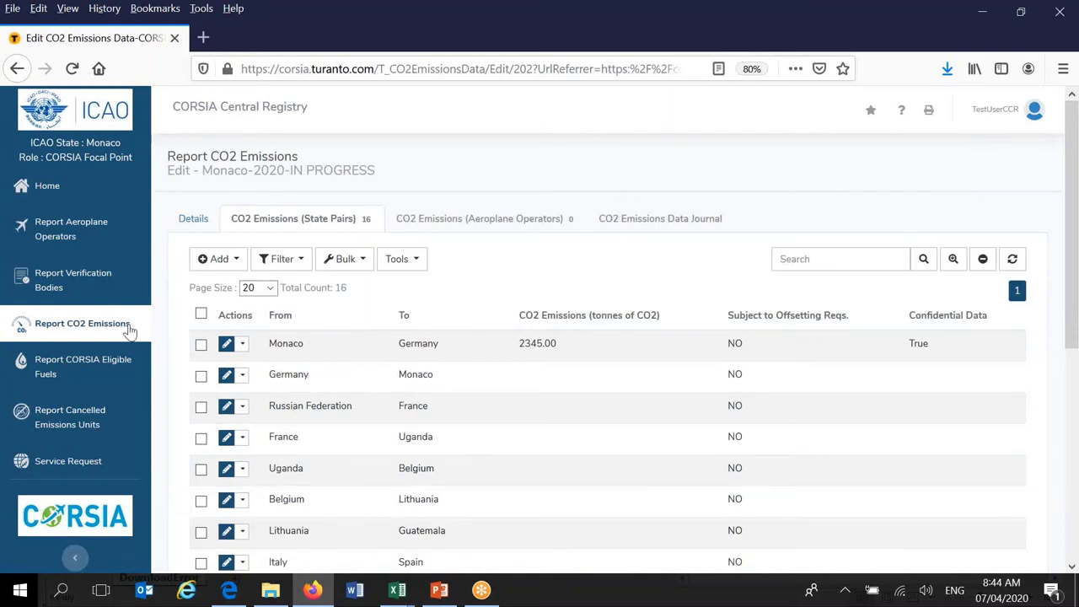
- Open the Monaco 2020 report's details and review its total CO2 emissions and data status
left_click(193, 221)
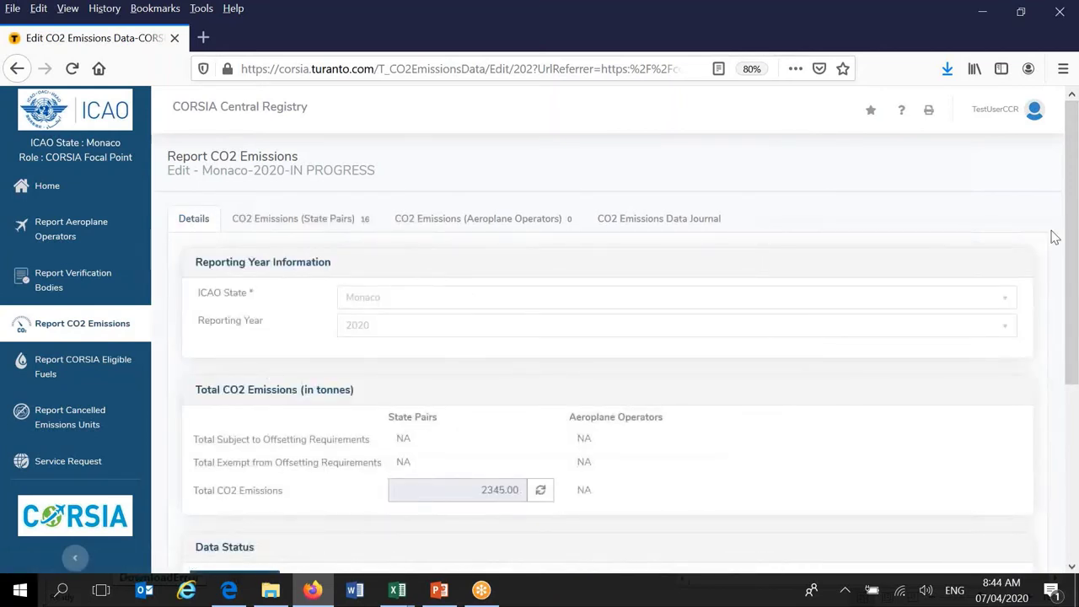
left_click_drag(1069, 181, 1070, 219)
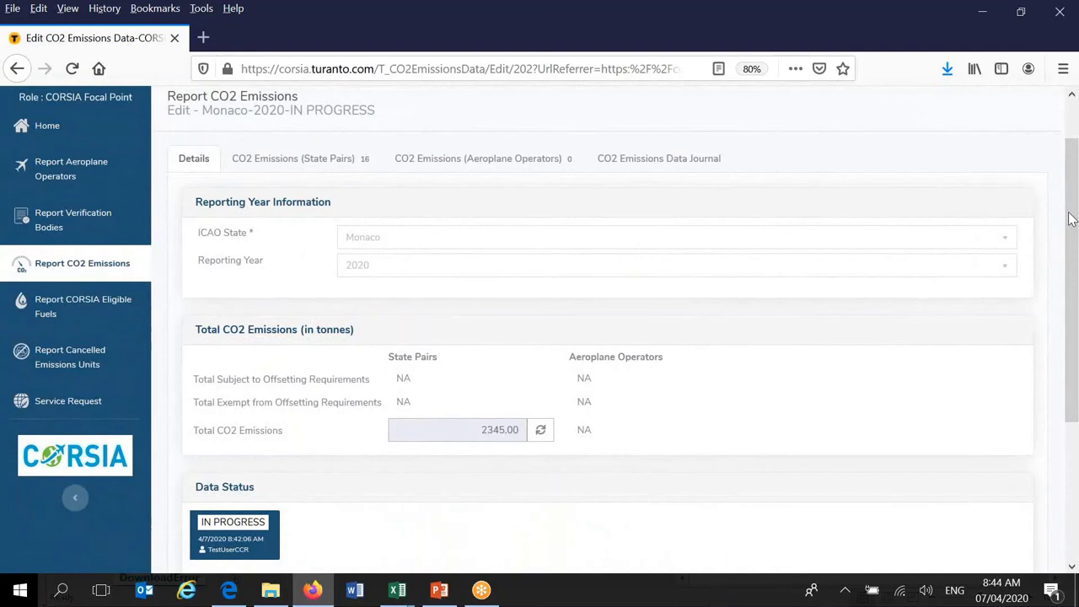
left_click_drag(1071, 219, 1071, 257)
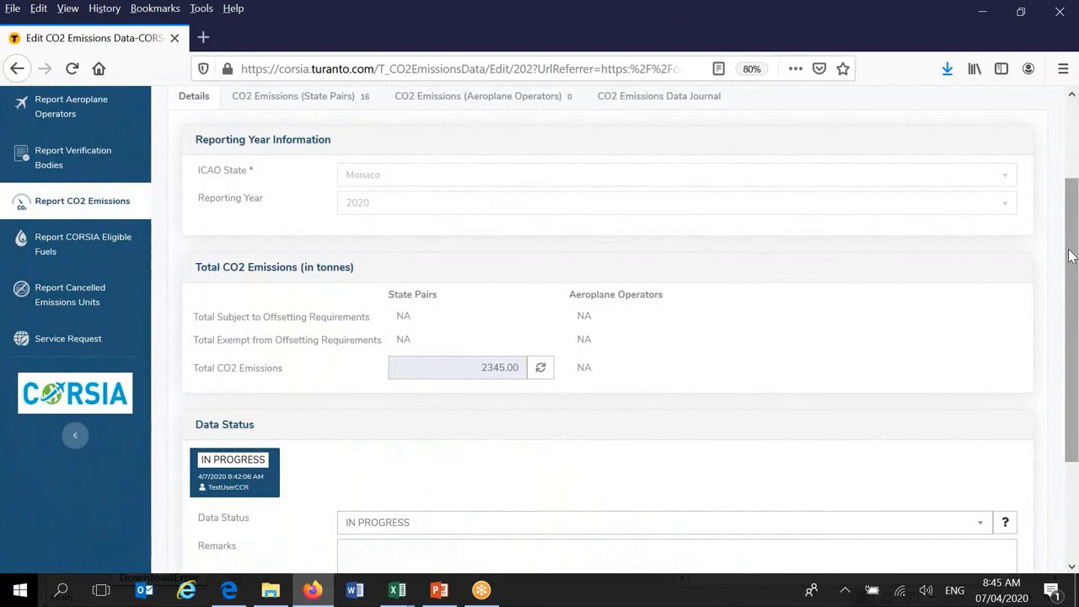
left_click_drag(1071, 257, 1074, 216)
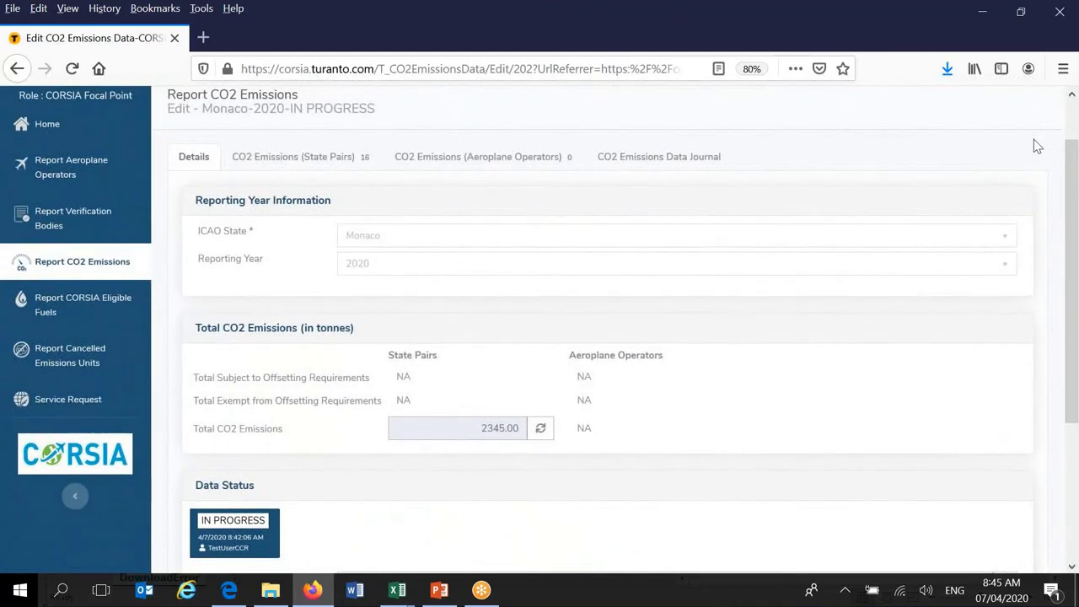
left_click_drag(1073, 194, 1068, 213)
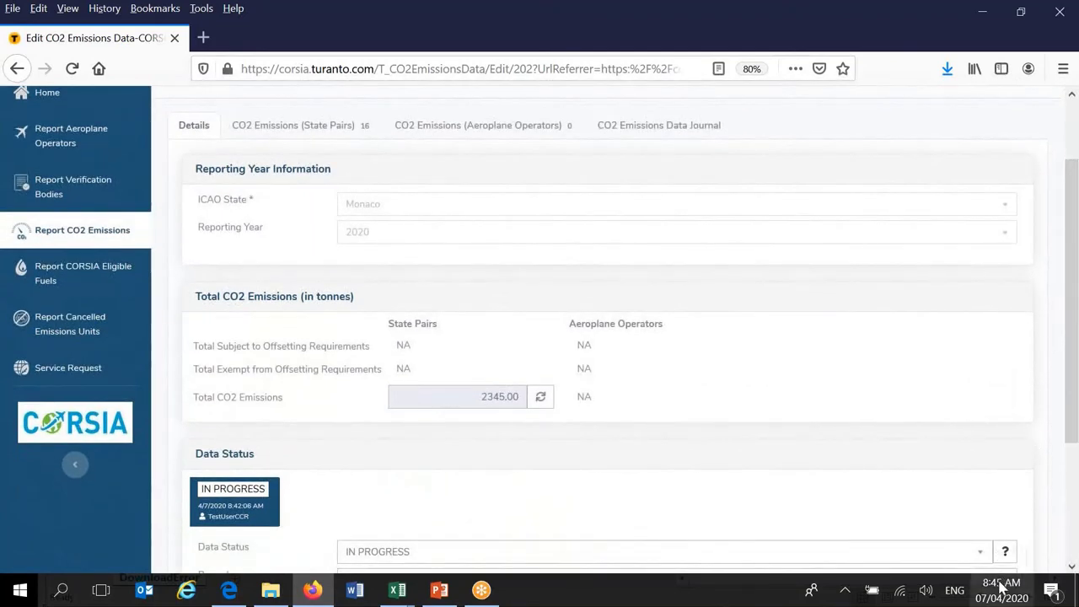
left_click_drag(1074, 323, 1072, 305)
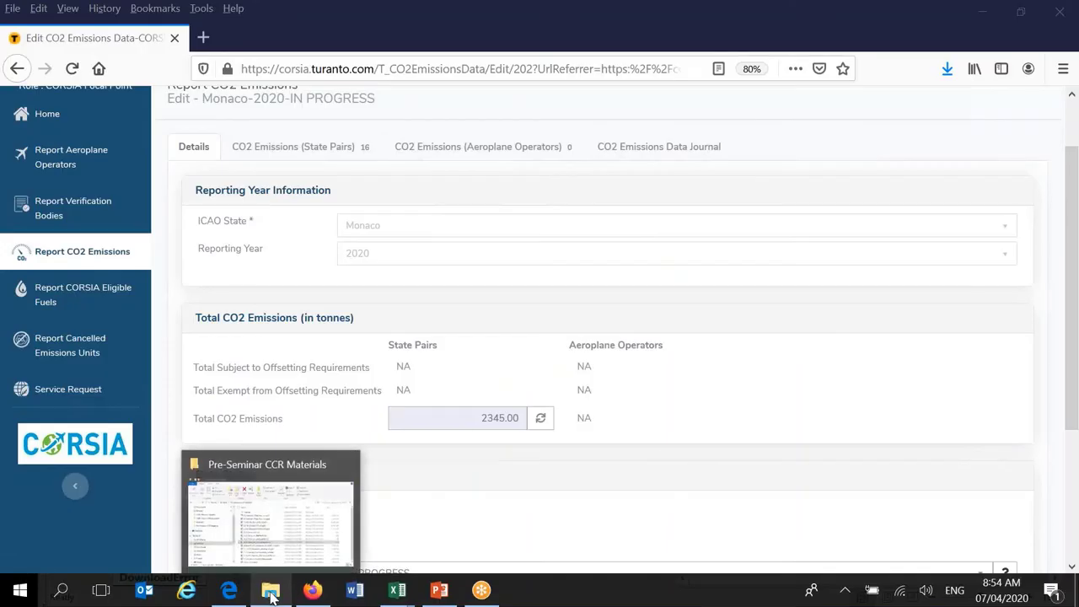
- Switch to File Explorer and open 6_Live_demo_Service_Request.pptx from the Pre-Seminar CCR Materials folder in PowerPoint
left_click(270, 595)
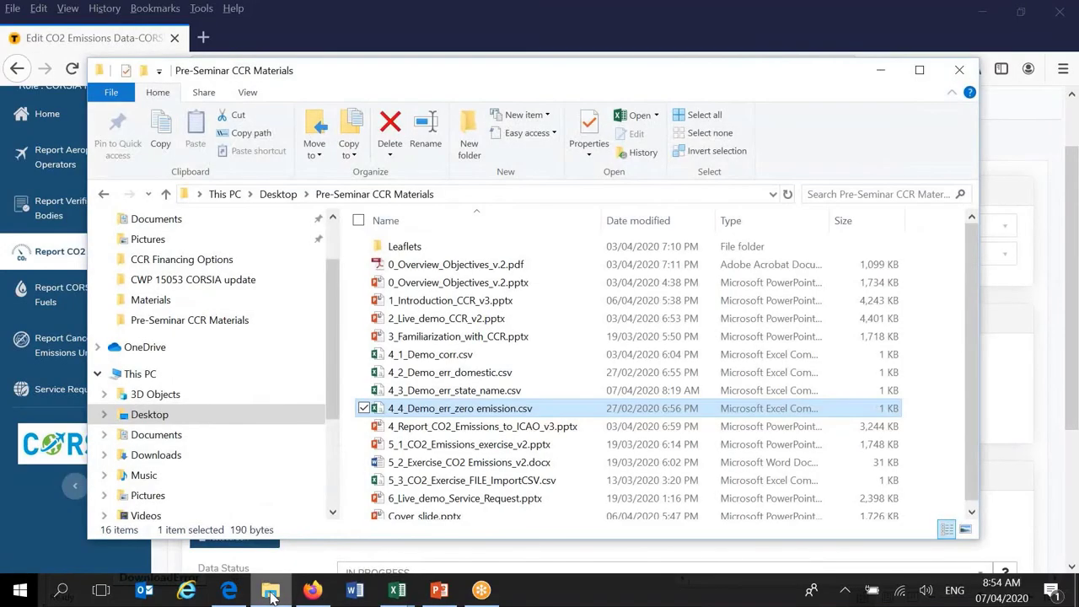
double_click(431, 500)
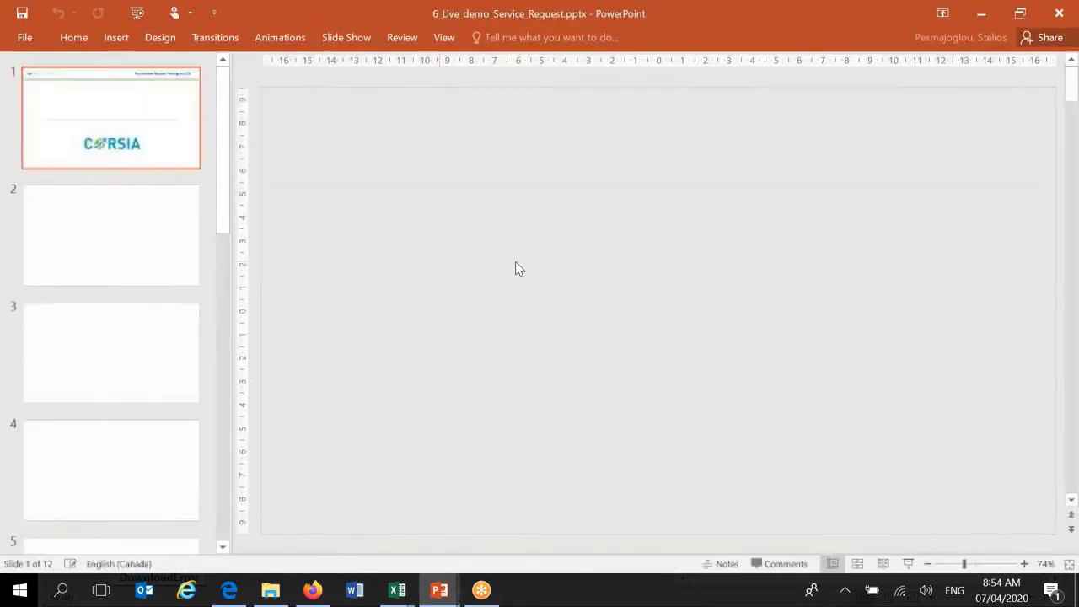